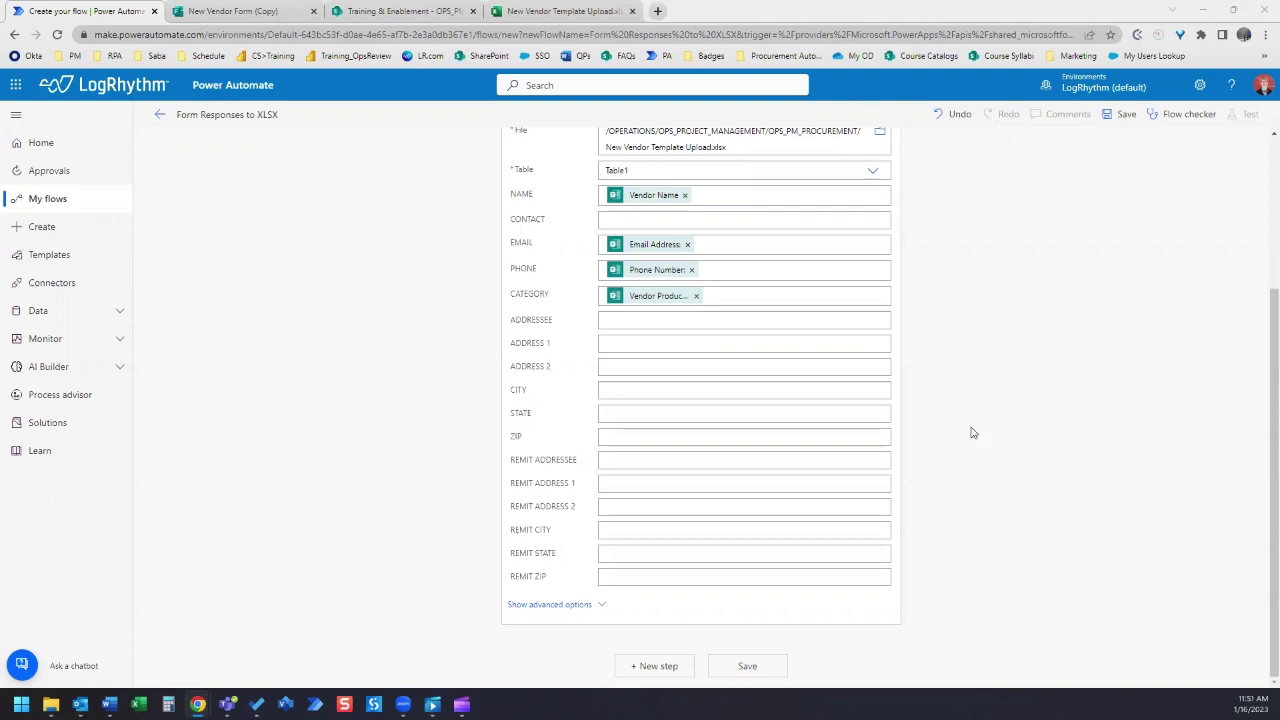
Add a List rows present in a table Excel action as a new flow step.
{"action": "scroll", "coordinate": [972, 435], "scroll_direction": "up", "scroll_amount": 3}
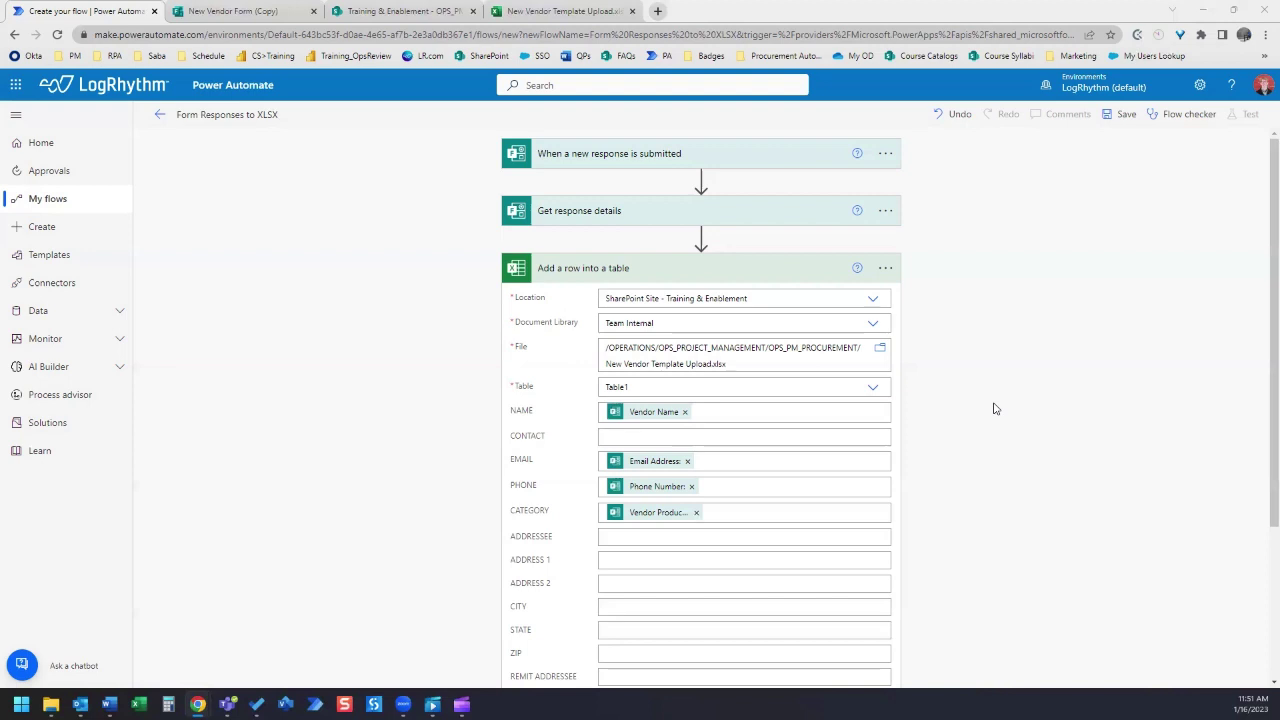
{"action": "scroll", "coordinate": [1011, 443], "scroll_direction": "down", "scroll_amount": 3}
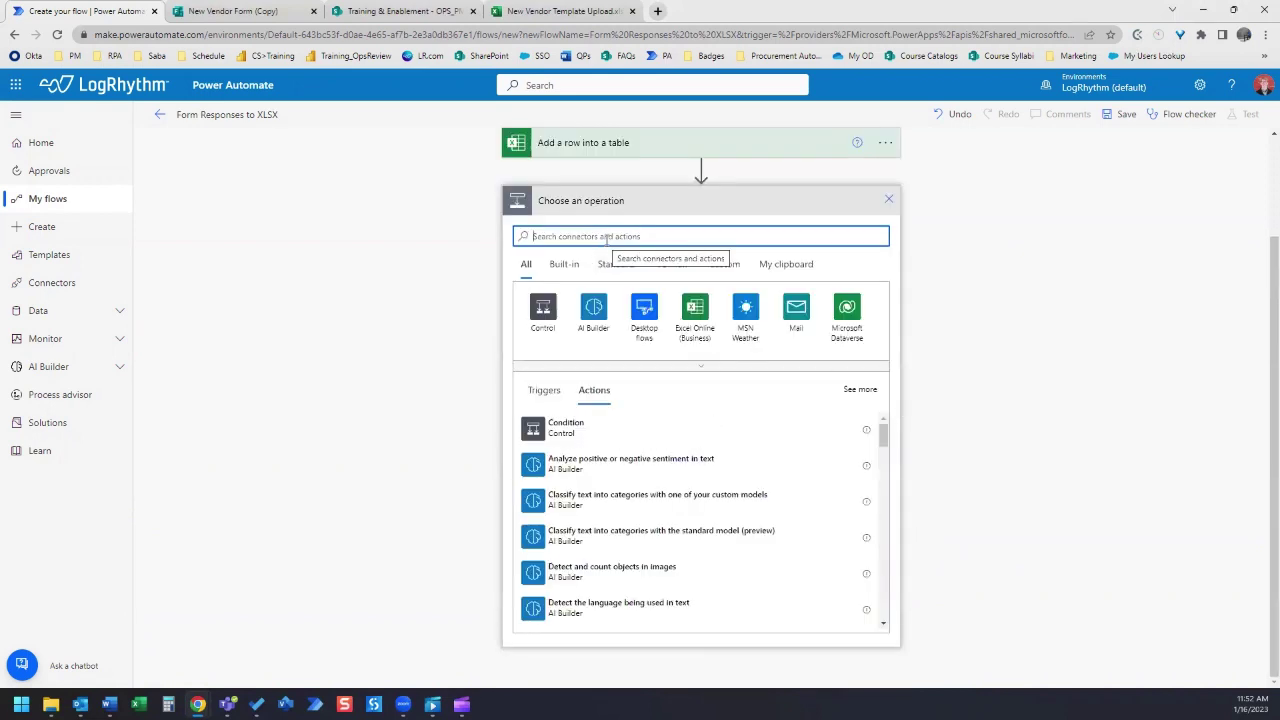
{"action": "type", "text": "list rows pre"}
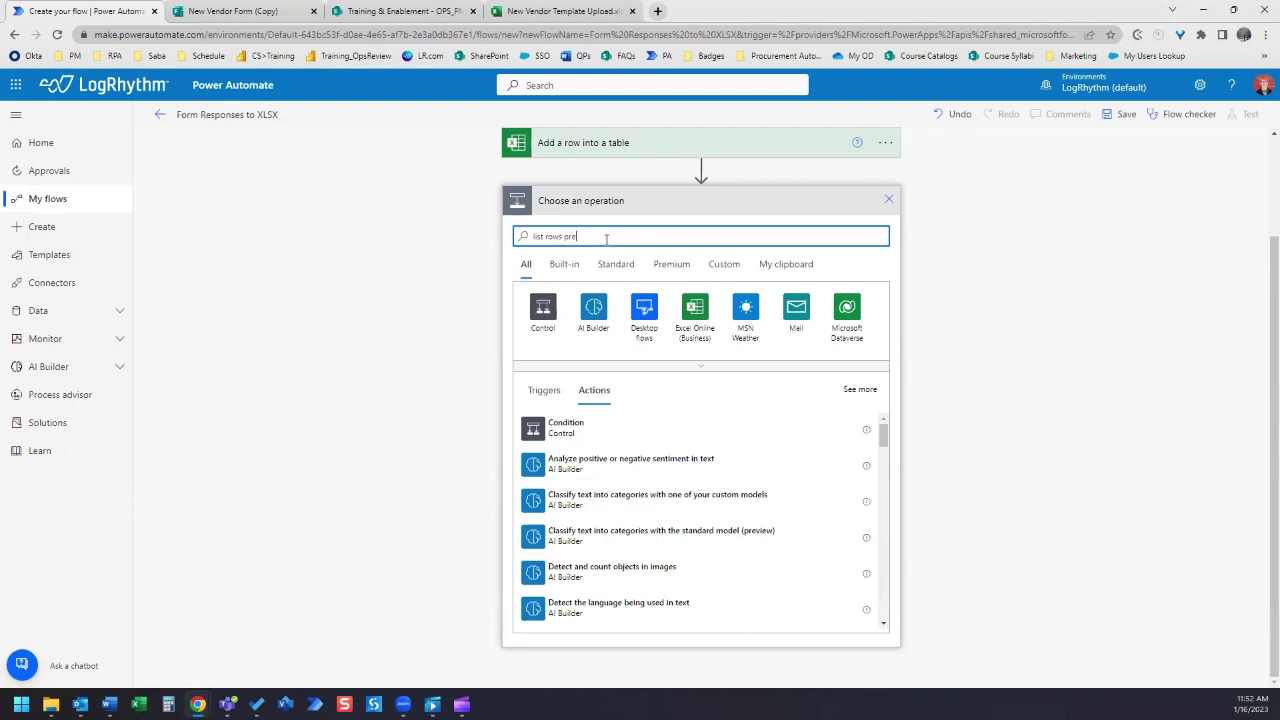
{"action": "type", "text": "sent in table"}
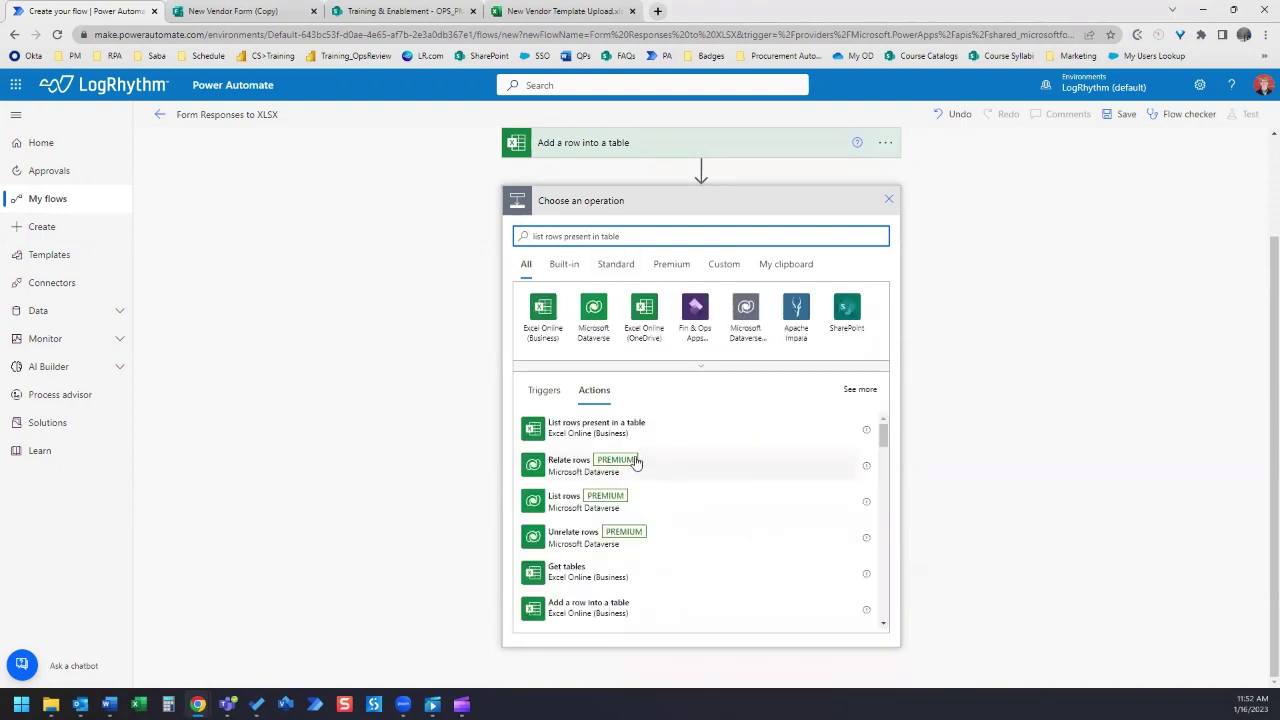
{"action": "left_click", "coordinate": [822, 432]}
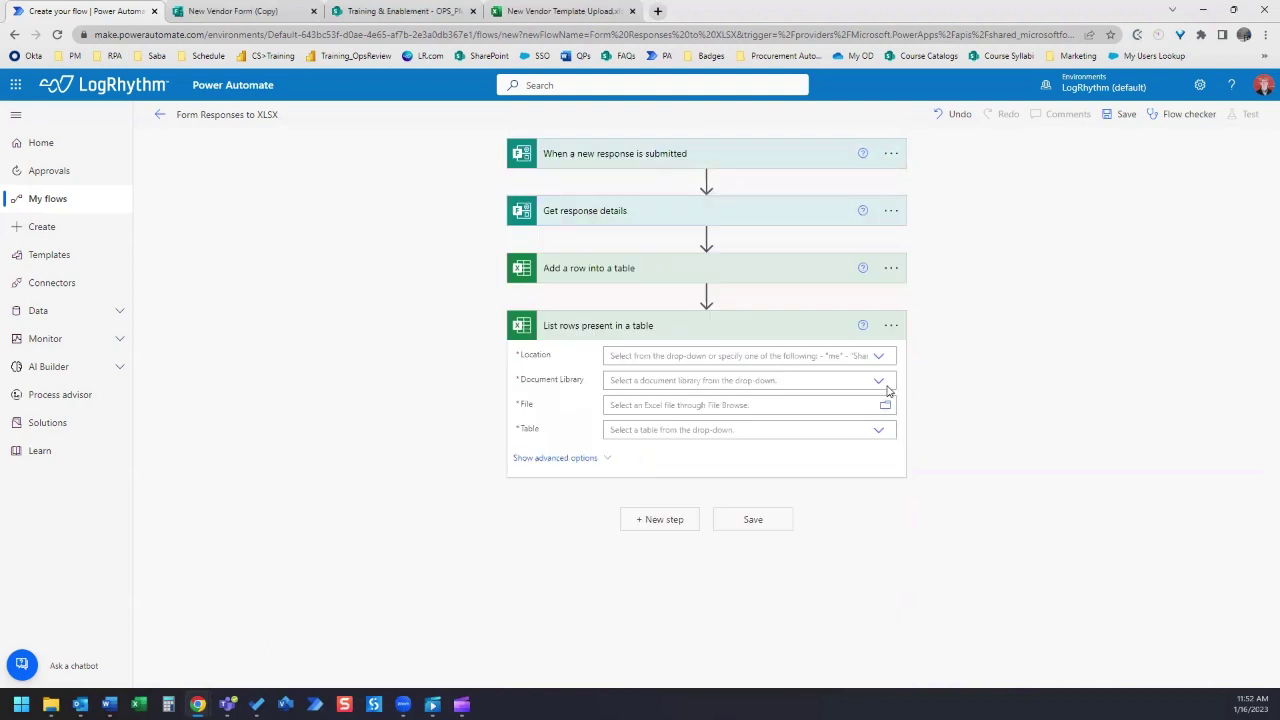
Point it at Table1 of New Vendor Template Upload.xlsx in the Training & Enablement site's Team Internal library.
{"action": "left_click", "coordinate": [720, 352]}
{"action": "type", "text": "tr"}
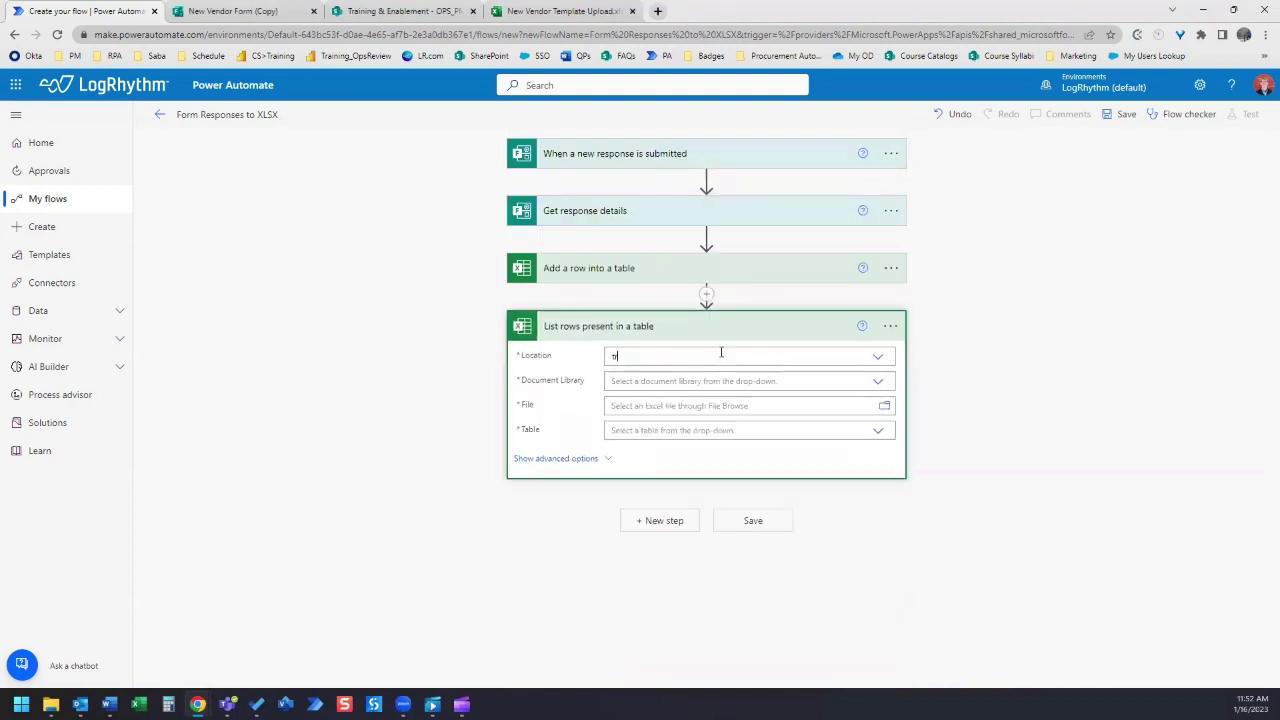
{"action": "type", "text": "aining"}
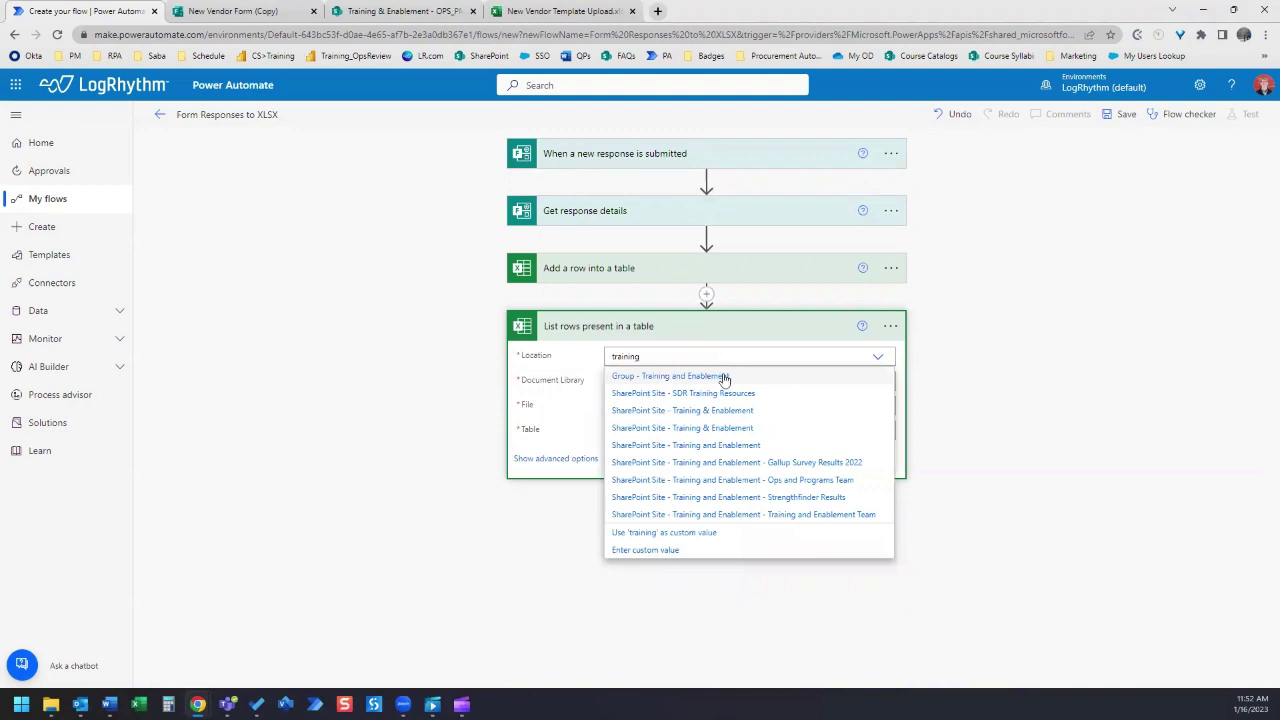
{"action": "left_click", "coordinate": [730, 410]}
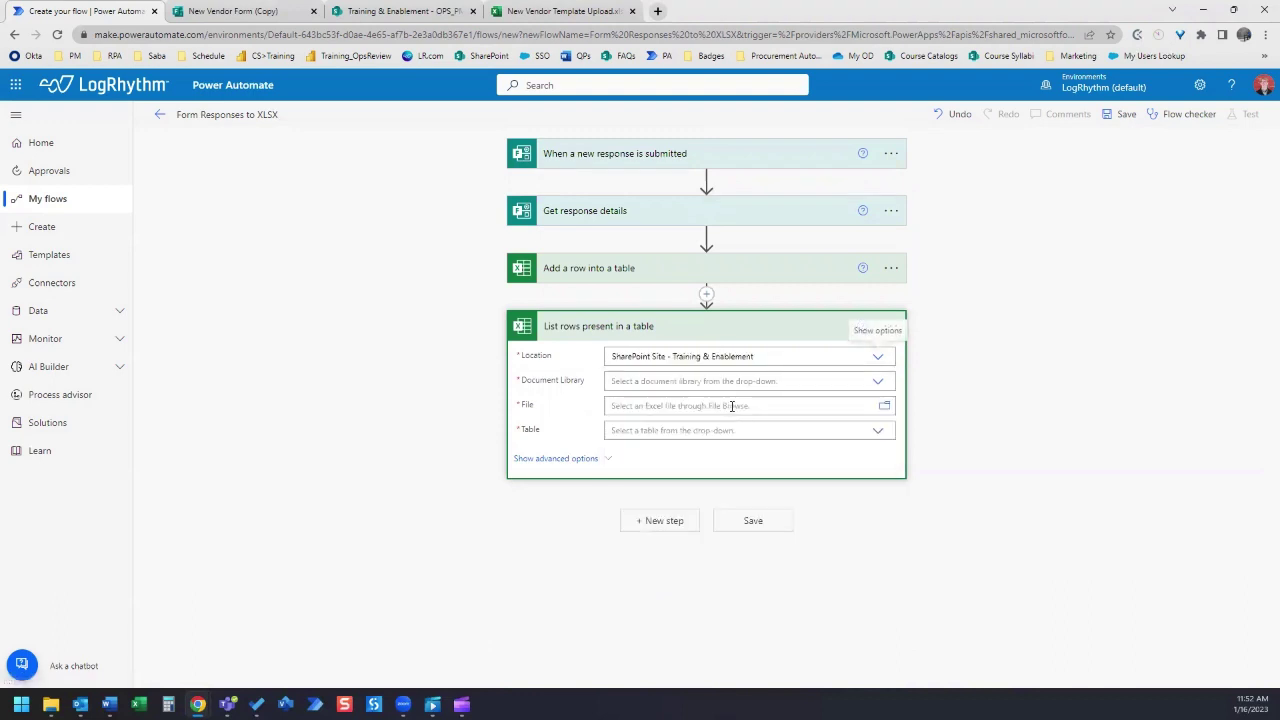
{"action": "left_click", "coordinate": [878, 384]}
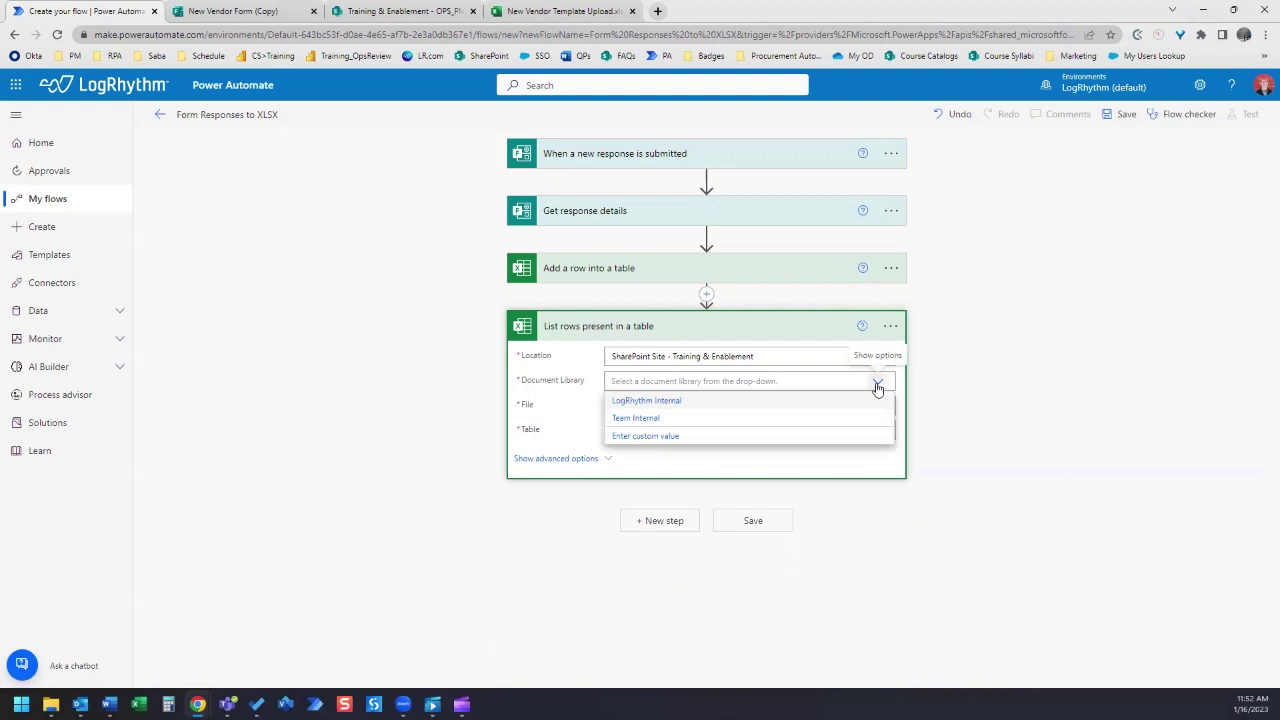
{"action": "left_click", "coordinate": [715, 420]}
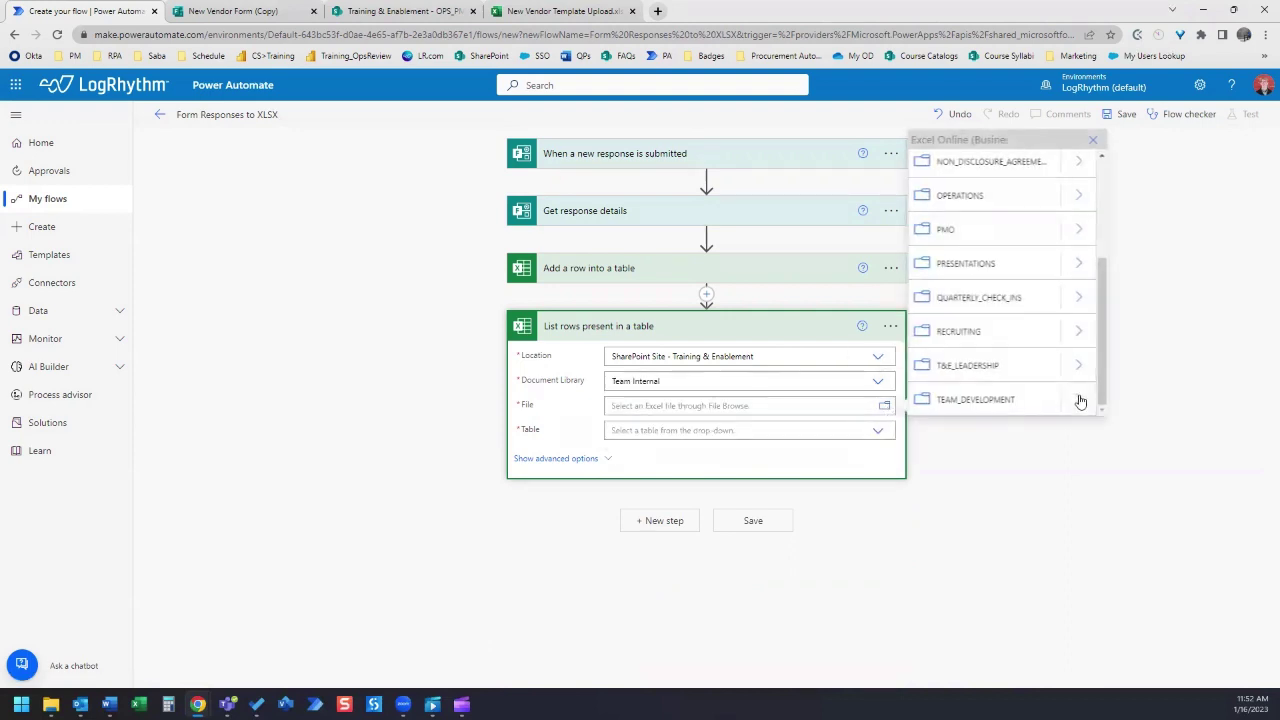
{"action": "left_click", "coordinate": [1088, 257]}
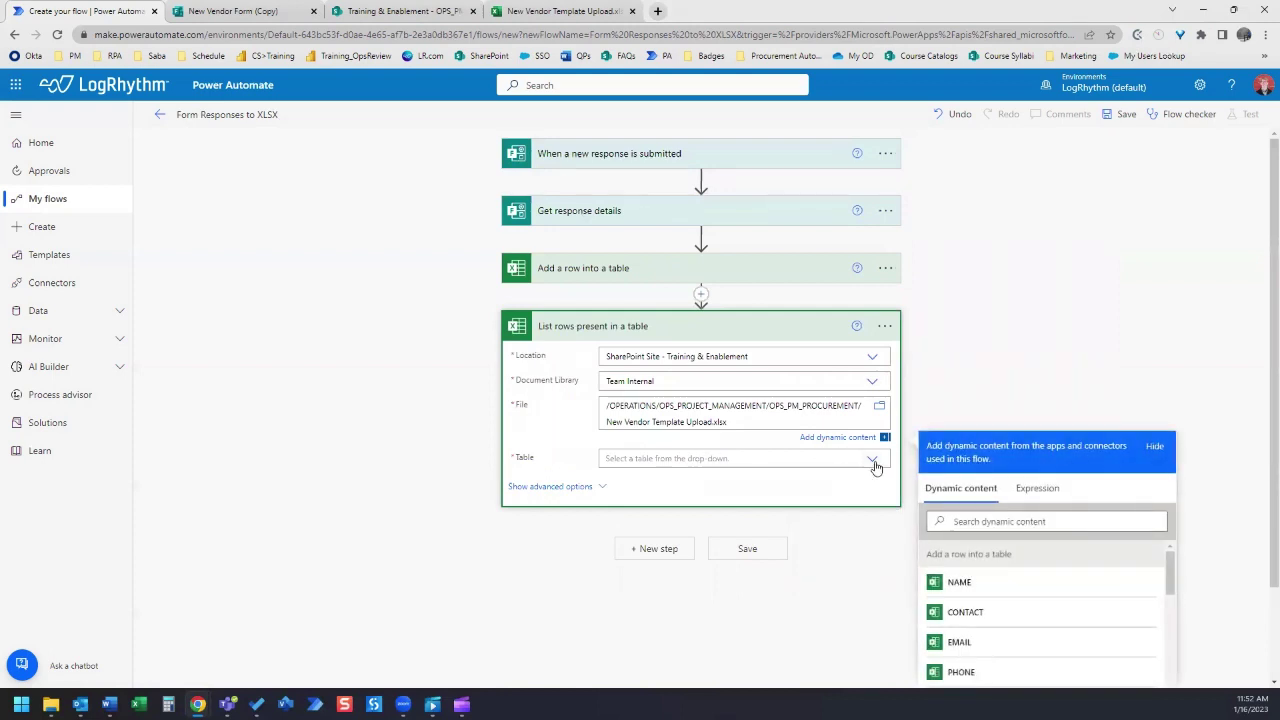
{"action": "left_click", "coordinate": [874, 461]}
{"action": "left_click", "coordinate": [652, 466]}
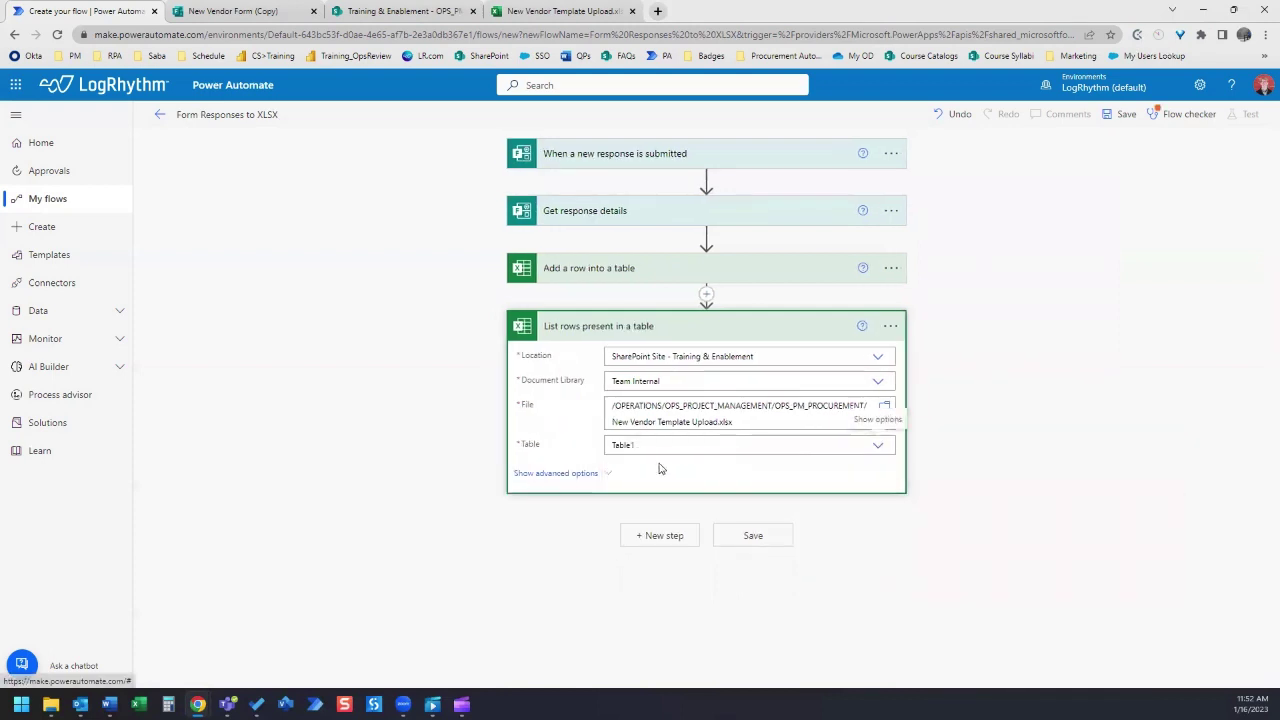
Switch to the New Vendor Template Upload workbook and select sheet rows 4 through 7.
{"action": "left_click", "coordinate": [505, 20]}
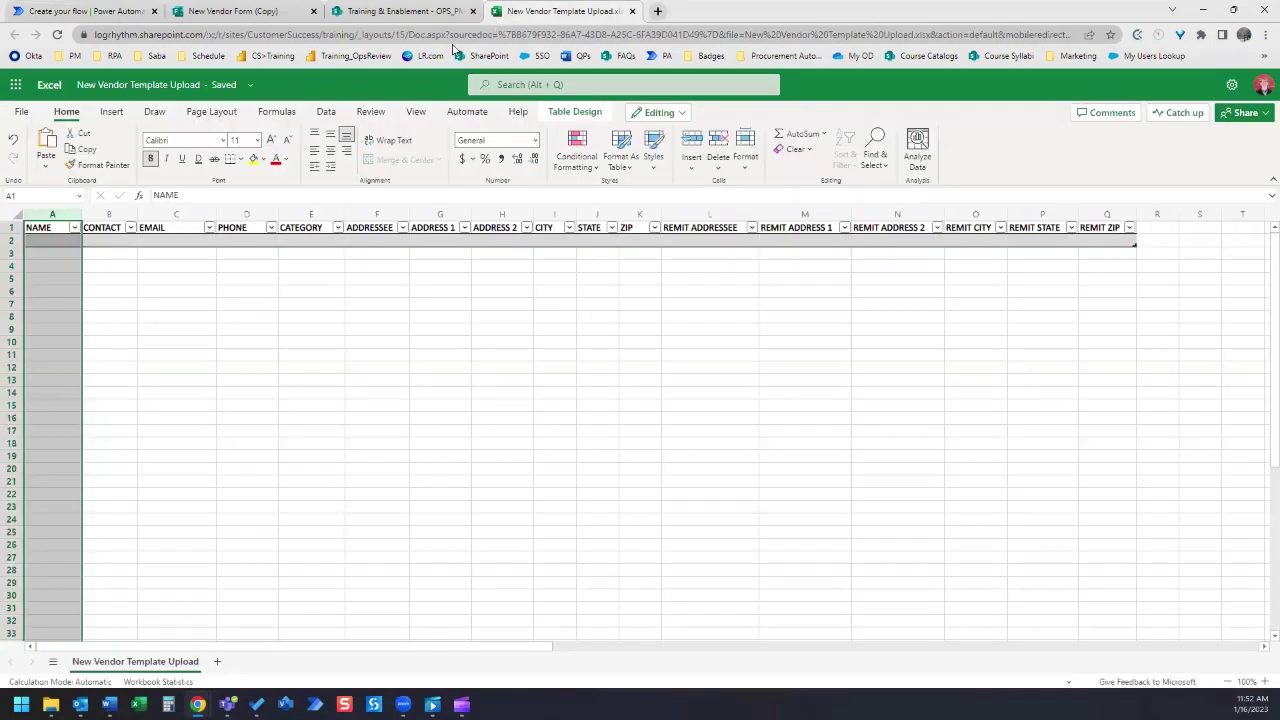
{"action": "left_click", "coordinate": [122, 314]}
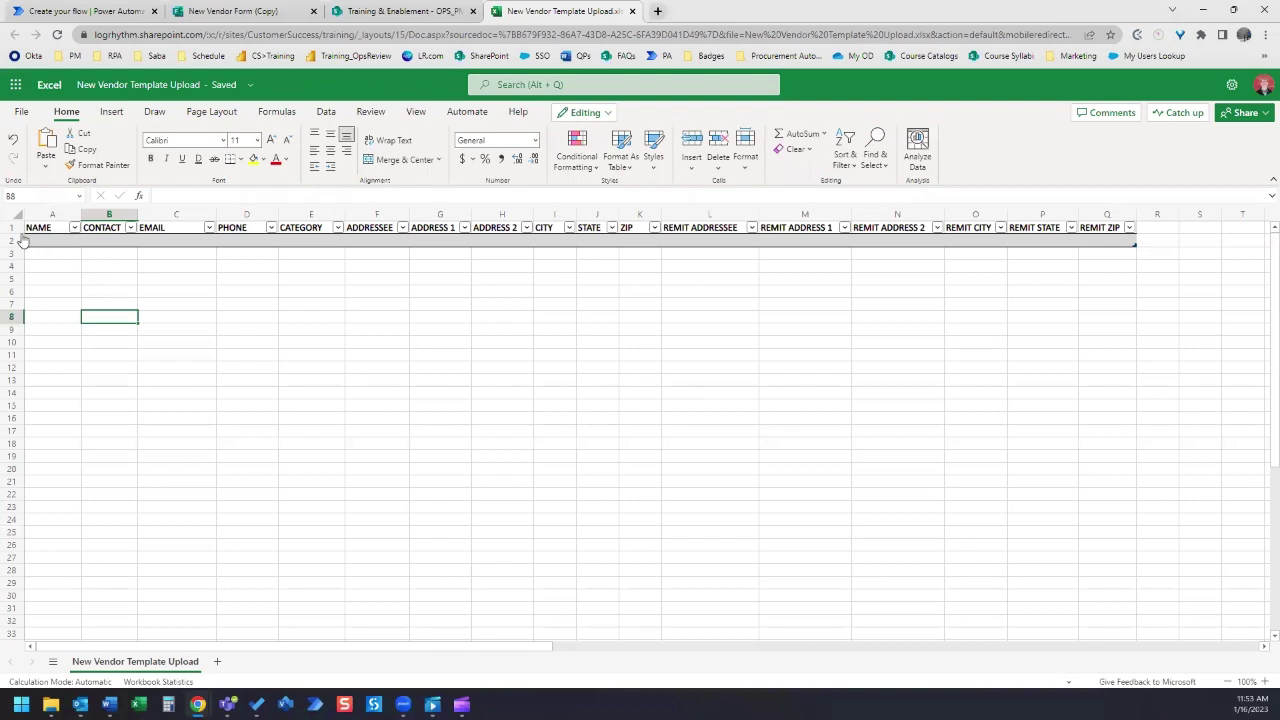
{"action": "left_click", "coordinate": [13, 266]}
{"action": "left_click", "coordinate": [13, 279]}
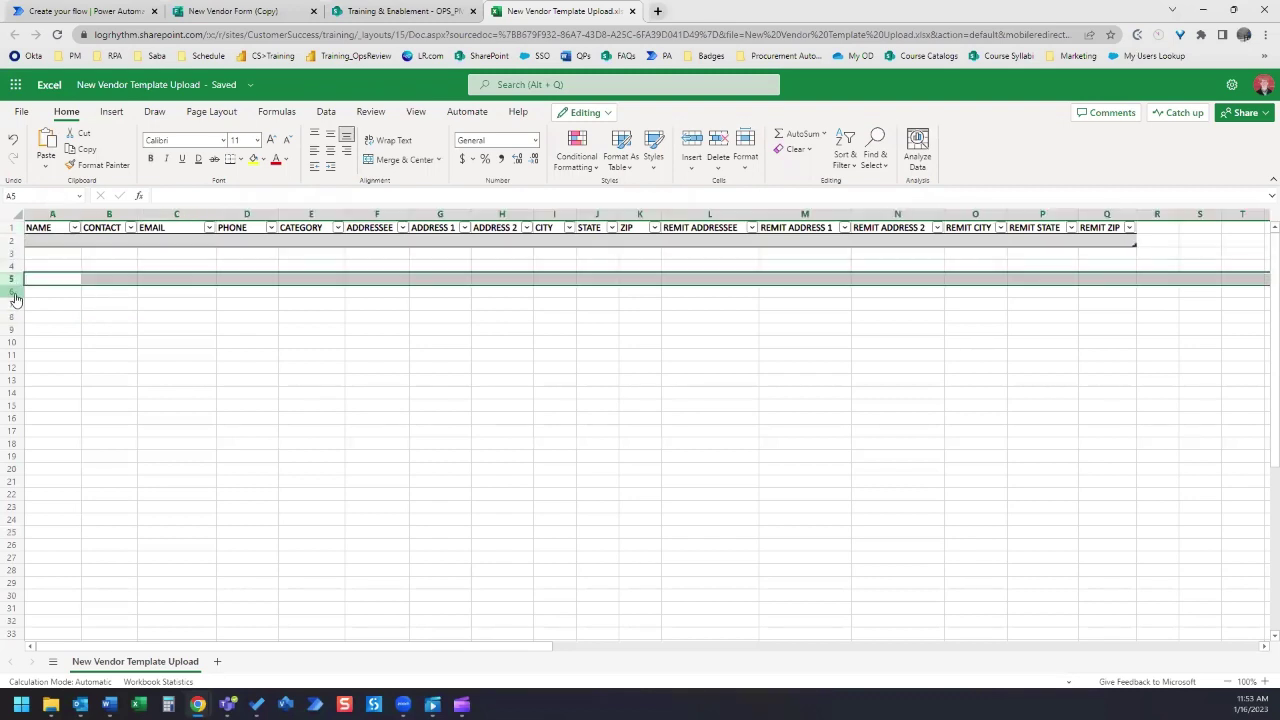
{"action": "left_click", "coordinate": [13, 291]}
{"action": "left_click", "coordinate": [13, 304]}
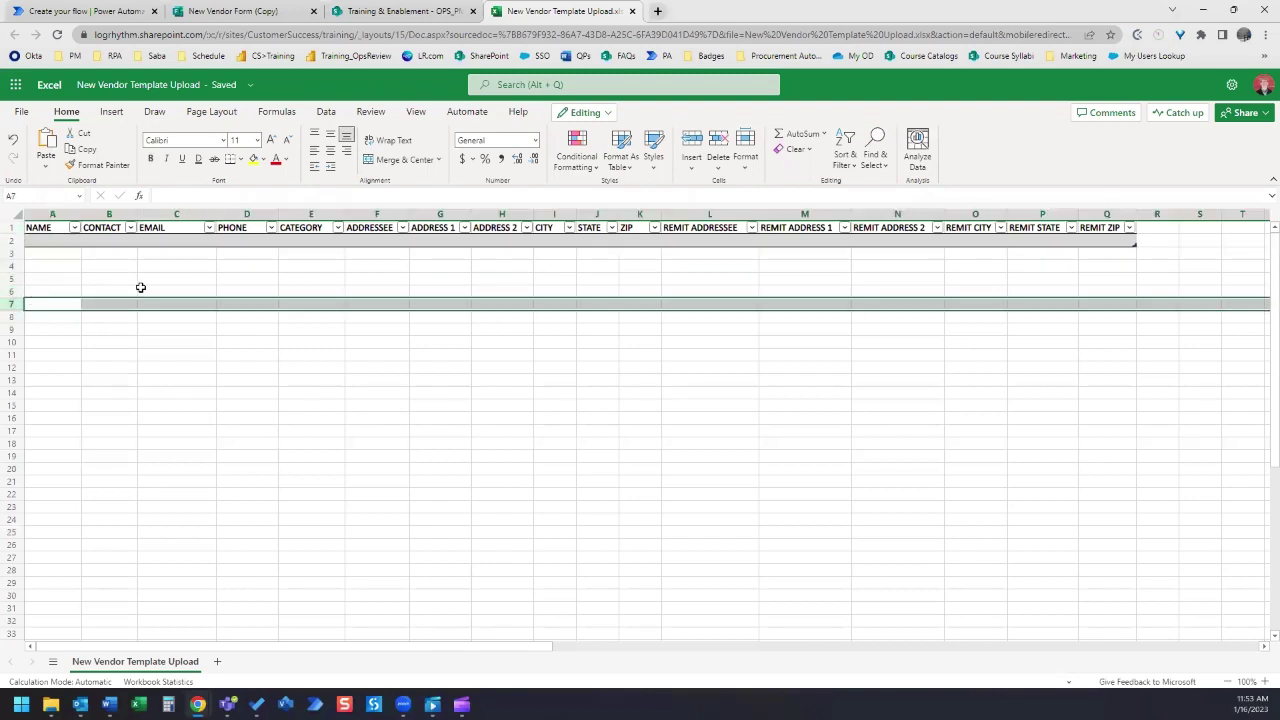
Back in the flow editor, add a Create CSV table action after the listed rows.
{"action": "left_click", "coordinate": [89, 14]}
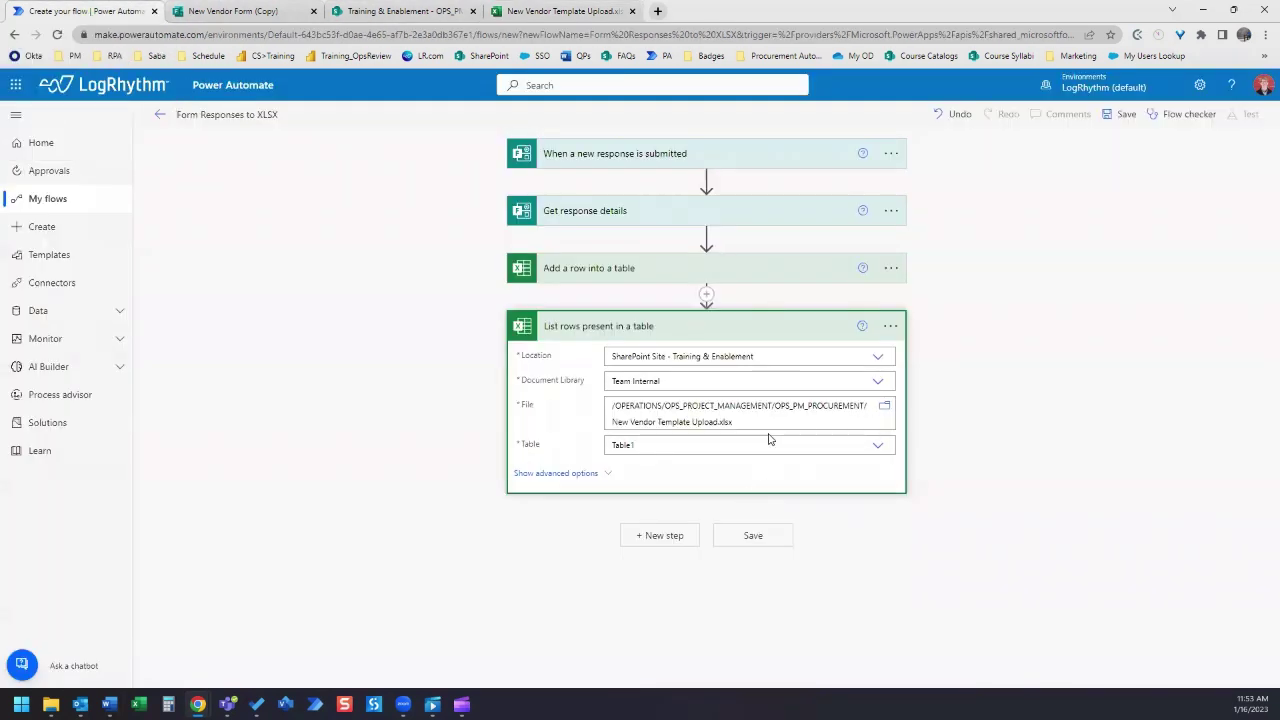
{"action": "left_click", "coordinate": [664, 536]}
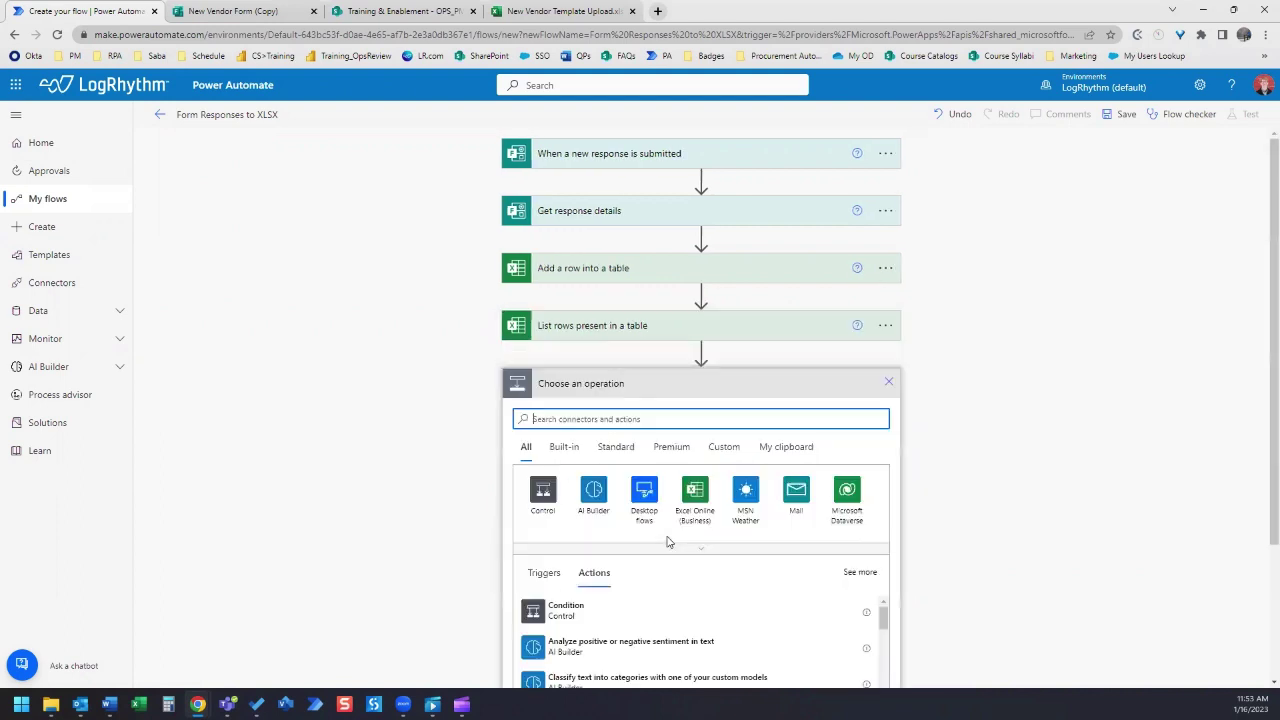
{"action": "type", "text": "create csv"}
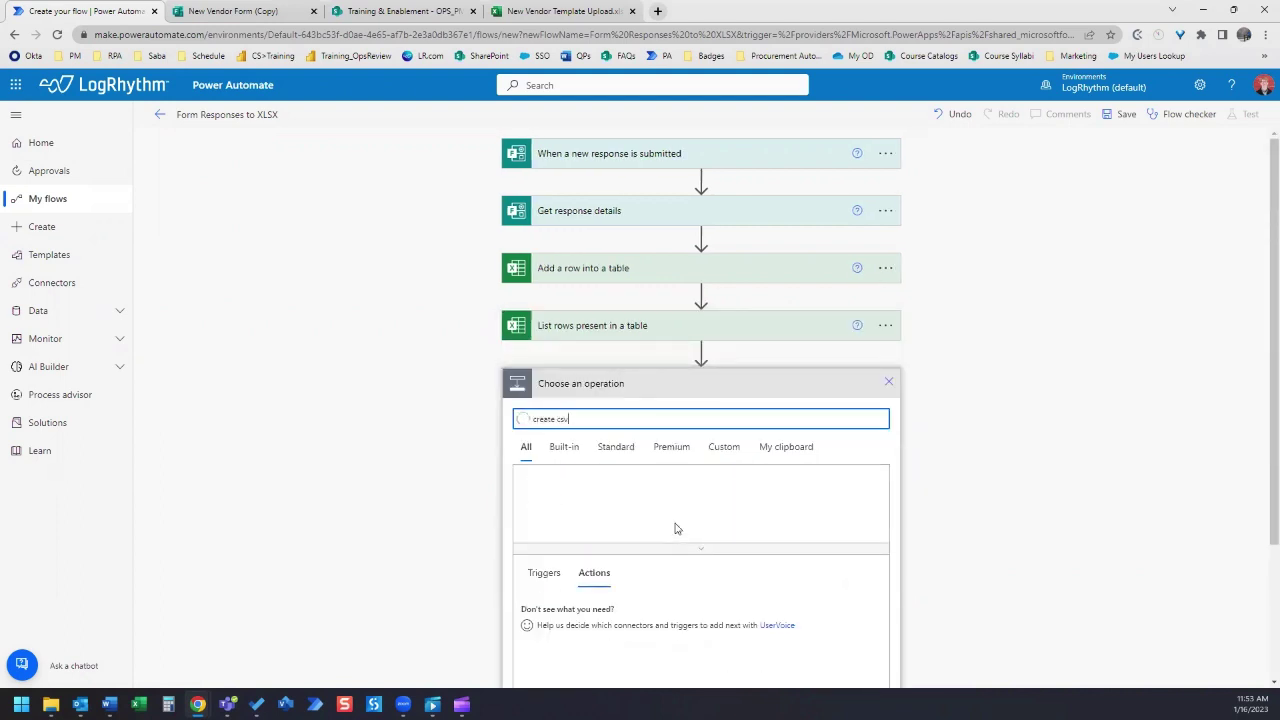
{"action": "left_click", "coordinate": [577, 612]}
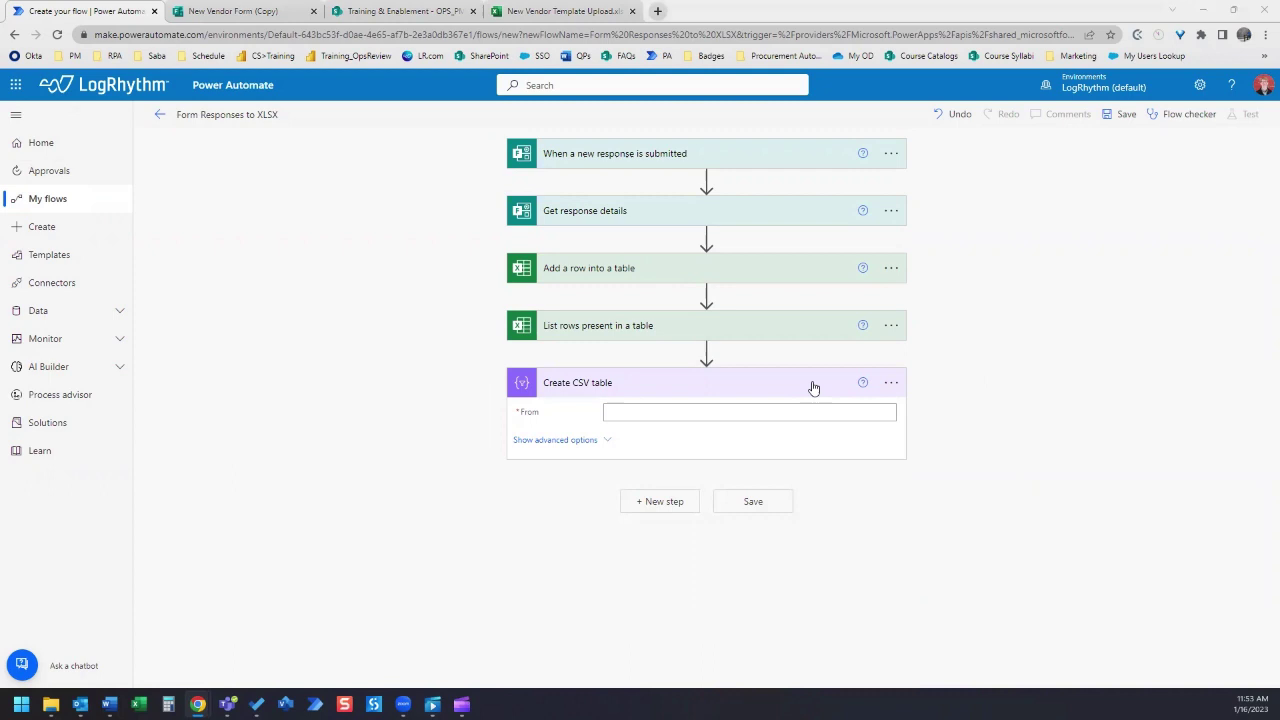
Set its From field to the listed rows' value and its Columns option to Custom.
{"action": "left_click", "coordinate": [647, 412]}
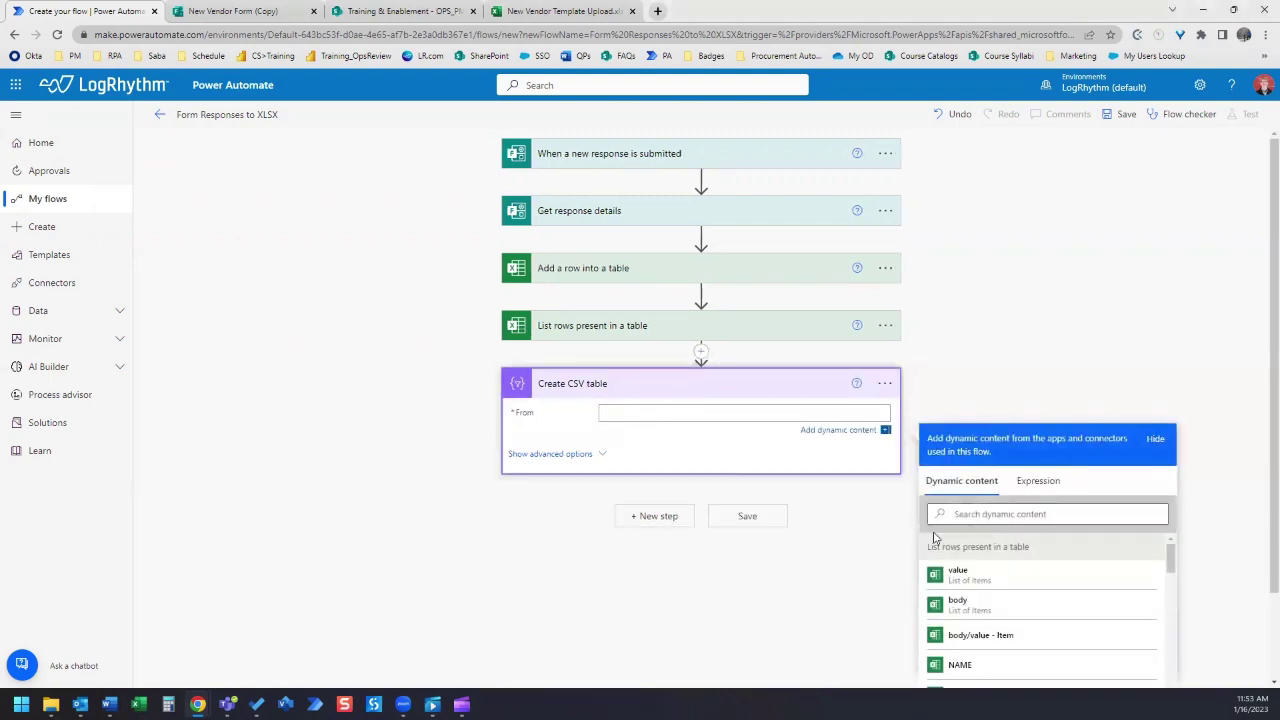
{"action": "left_click", "coordinate": [990, 576]}
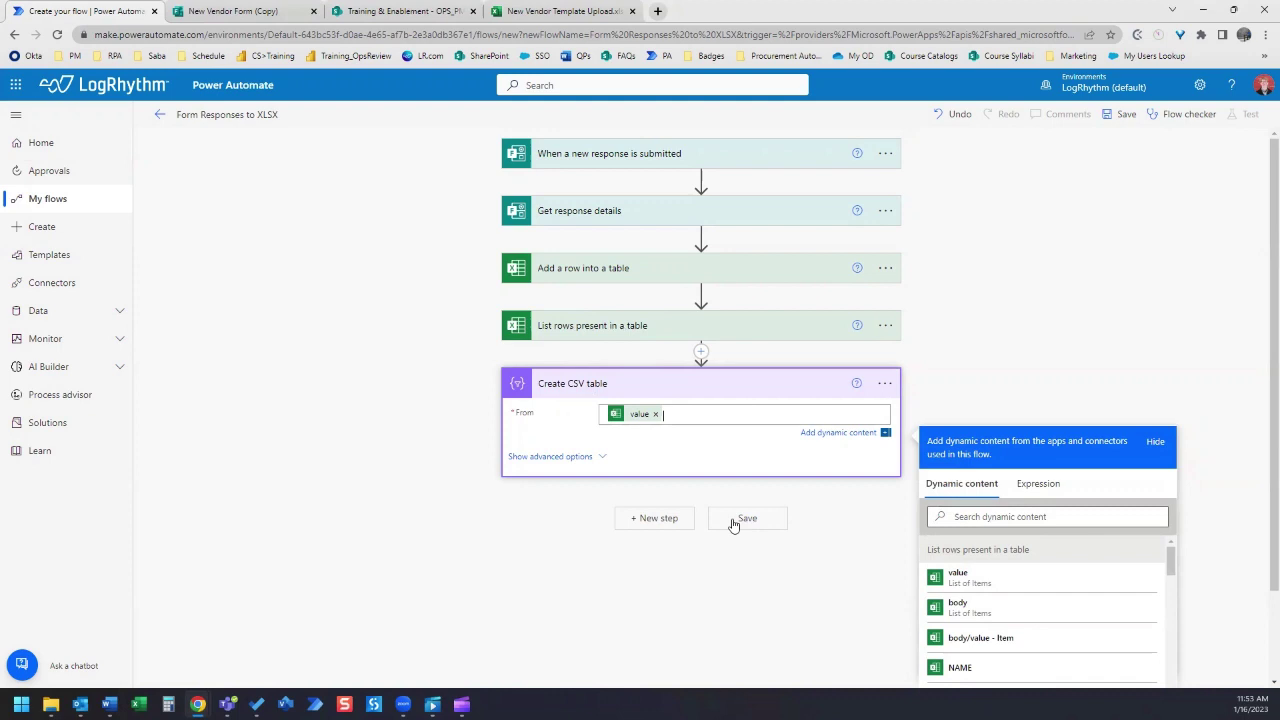
{"action": "left_click", "coordinate": [552, 457]}
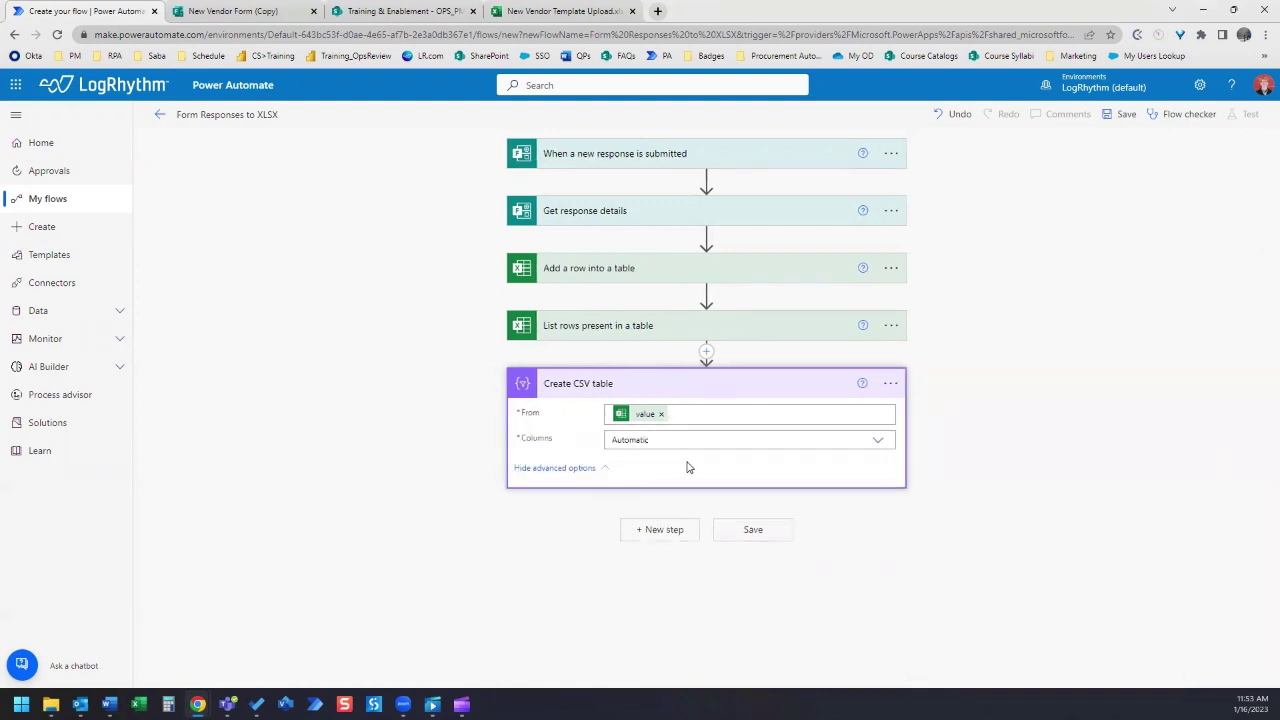
{"action": "left_click", "coordinate": [877, 441]}
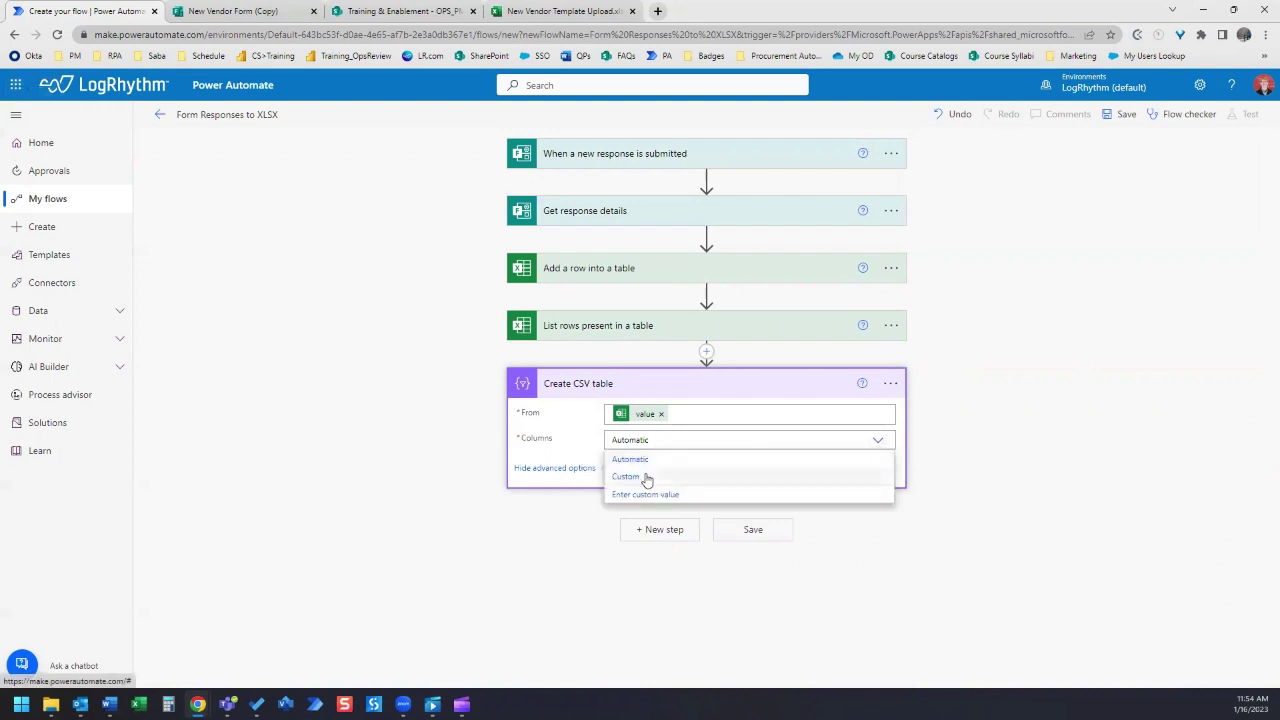
{"action": "left_click", "coordinate": [646, 478]}
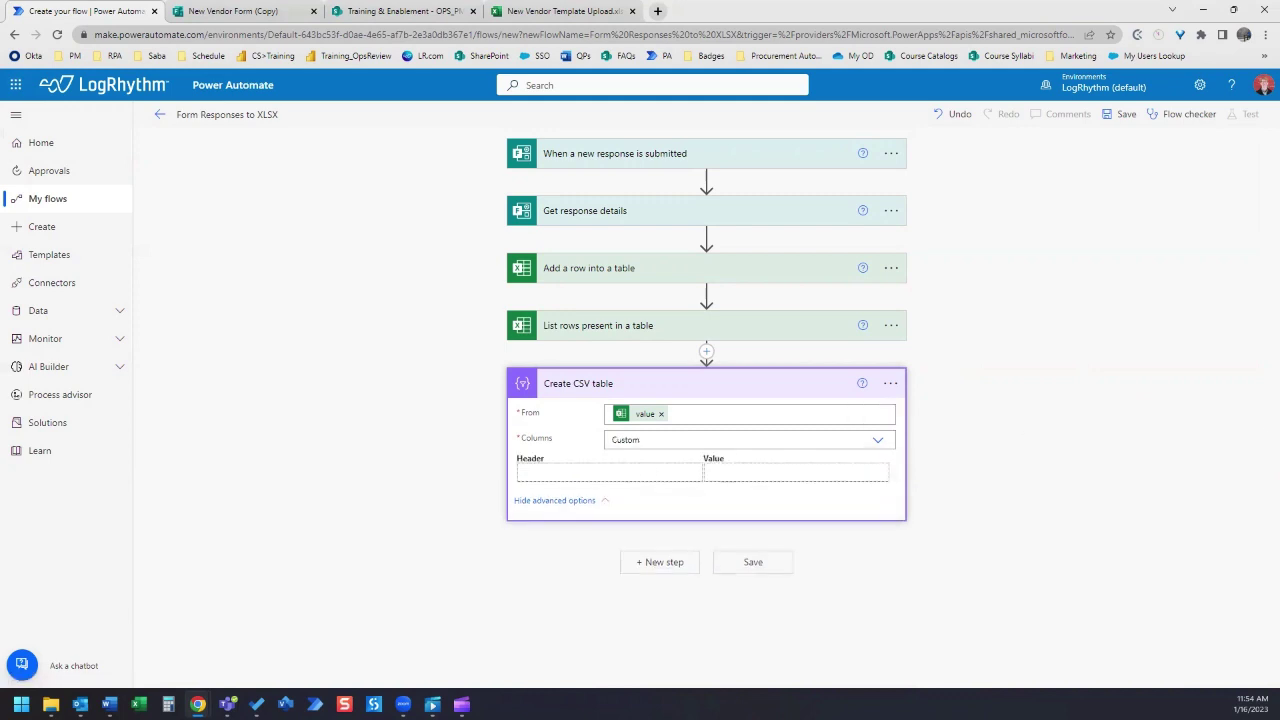
{"action": "left_click", "coordinate": [590, 474]}
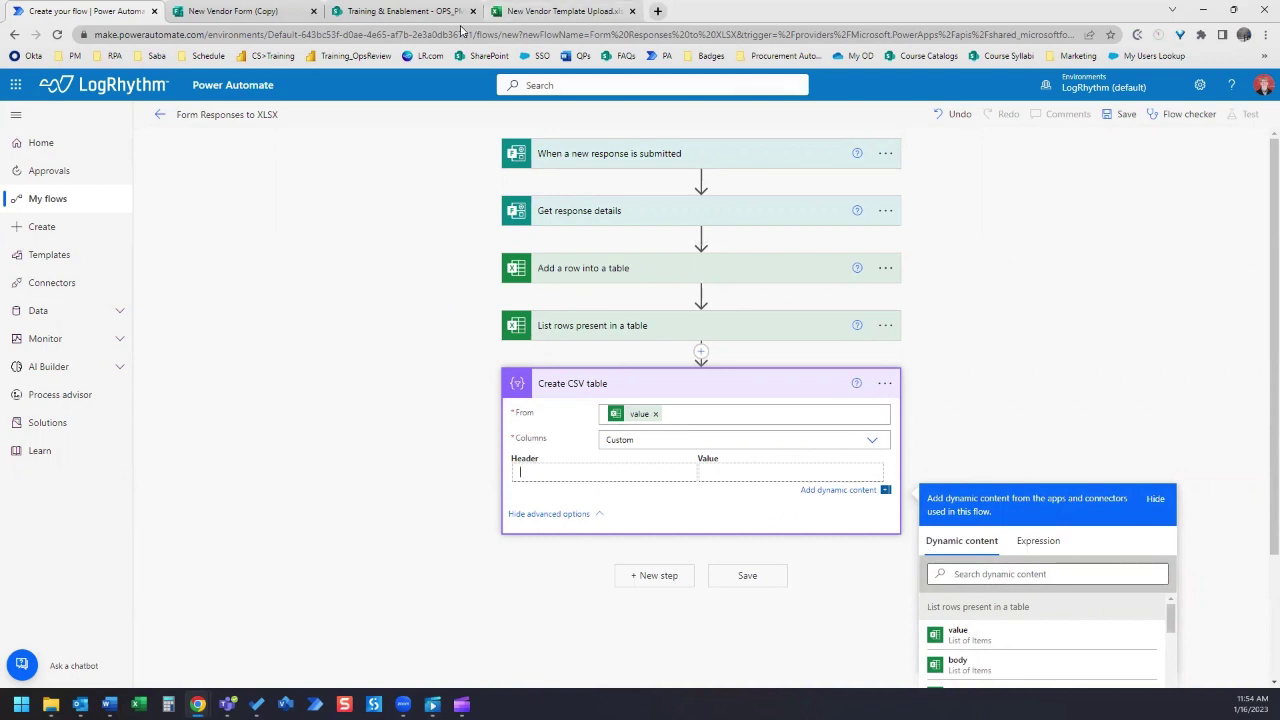
{"action": "left_click", "coordinate": [507, 16]}
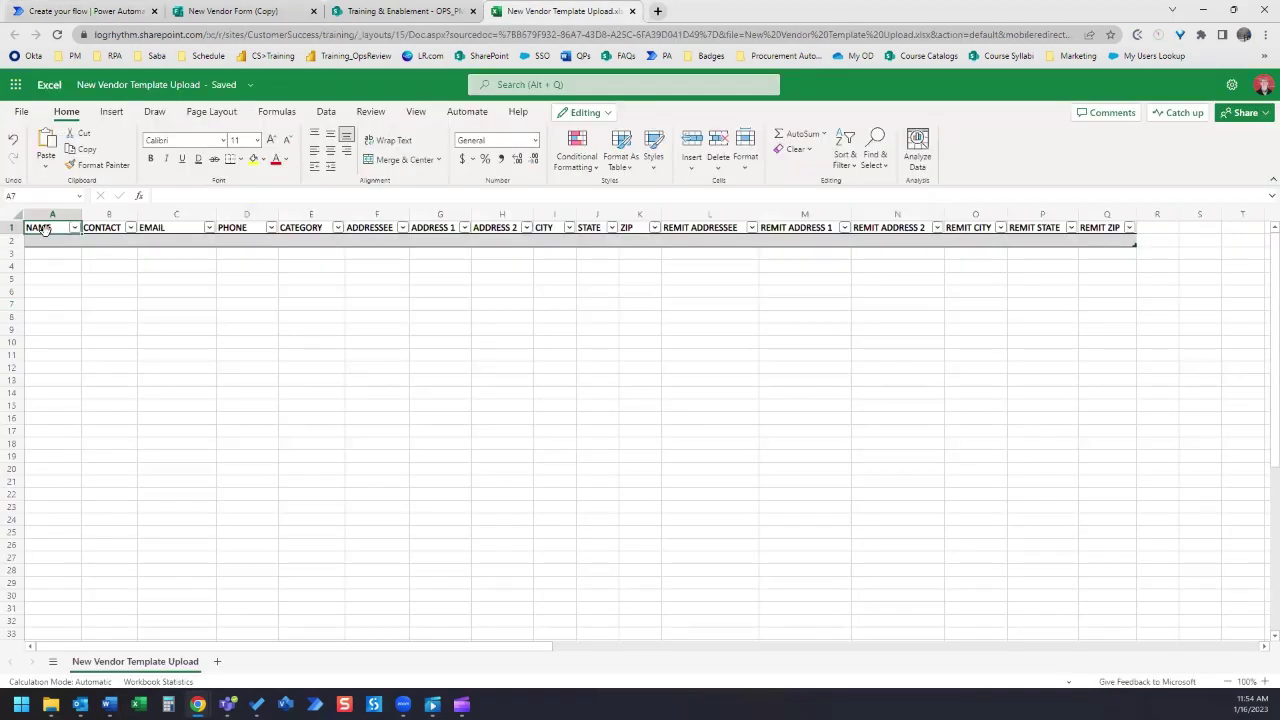
{"action": "left_click", "coordinate": [44, 229]}
{"action": "left_click", "coordinate": [109, 228]}
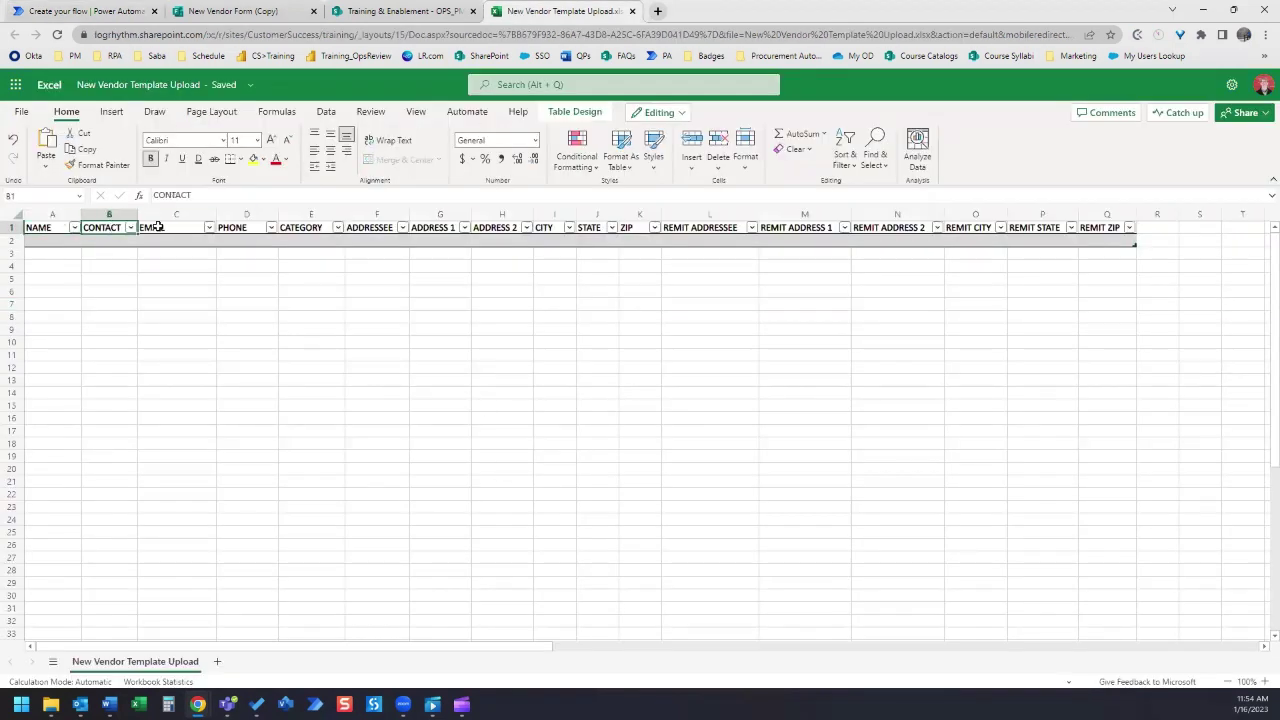
{"action": "left_click", "coordinate": [157, 228]}
{"action": "left_click", "coordinate": [243, 227]}
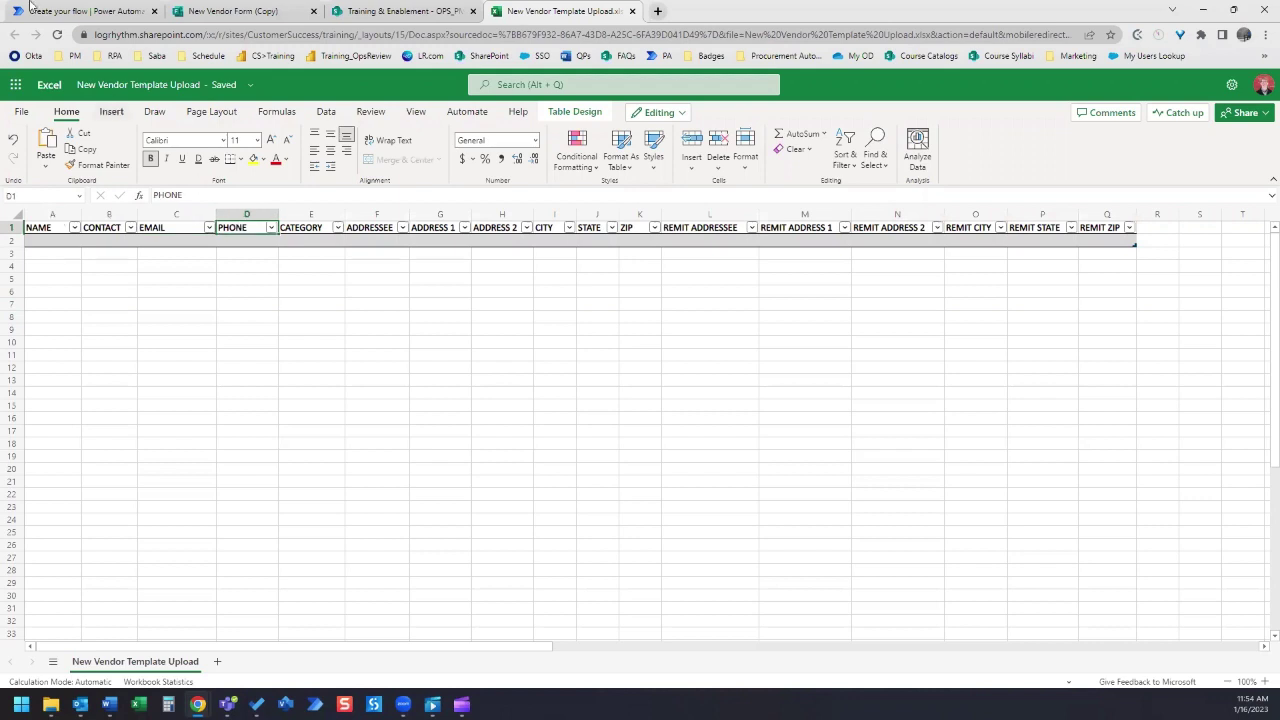
{"action": "left_click", "coordinate": [95, 10]}
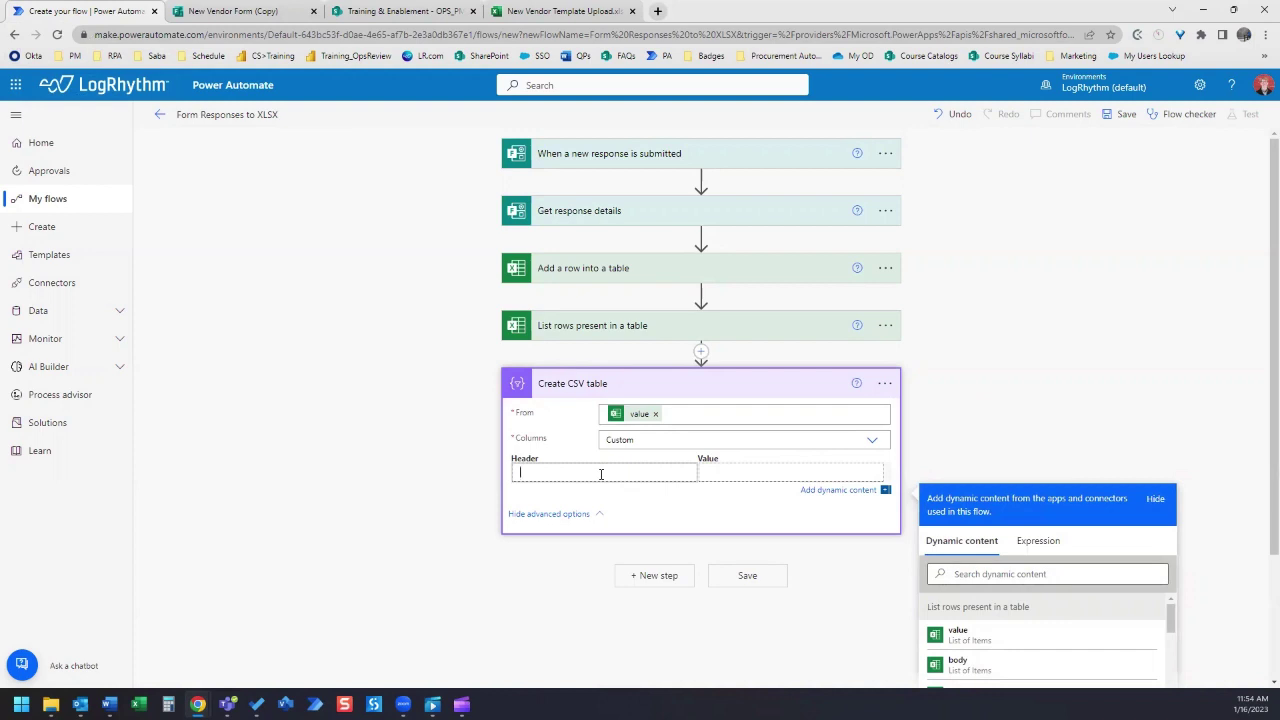
Enter the NAME header and map it to the NAME column from the listed rows.
{"action": "type", "text": "NAME"}
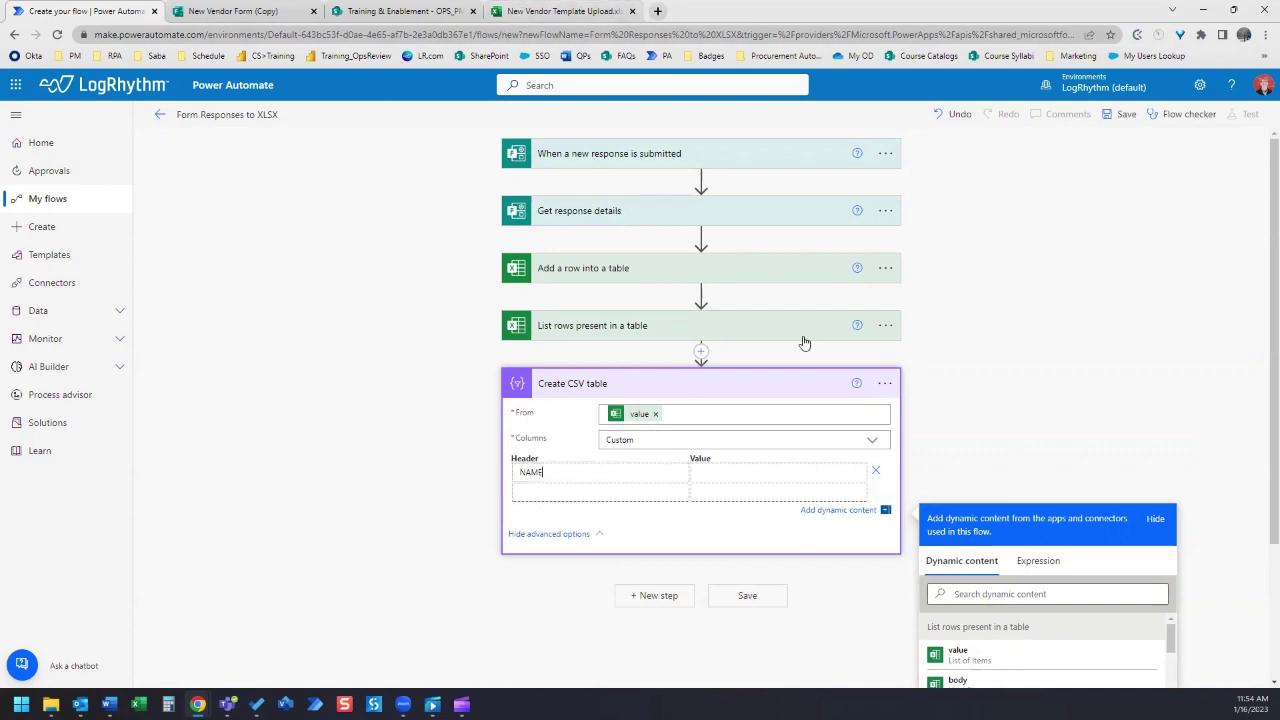
{"action": "left_click", "coordinate": [640, 472]}
{"action": "left_click", "coordinate": [845, 473]}
{"action": "scroll", "coordinate": [1020, 380], "scroll_direction": "down", "scroll_amount": 2}
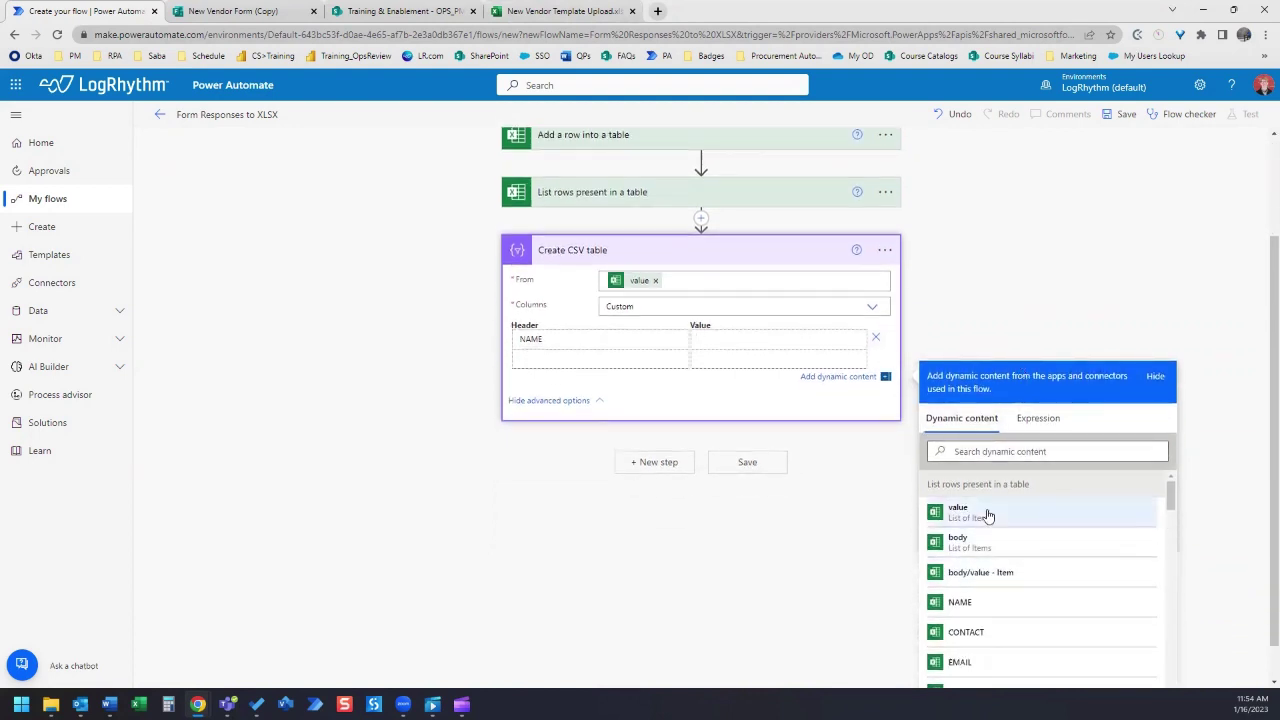
{"action": "left_click", "coordinate": [512, 18]}
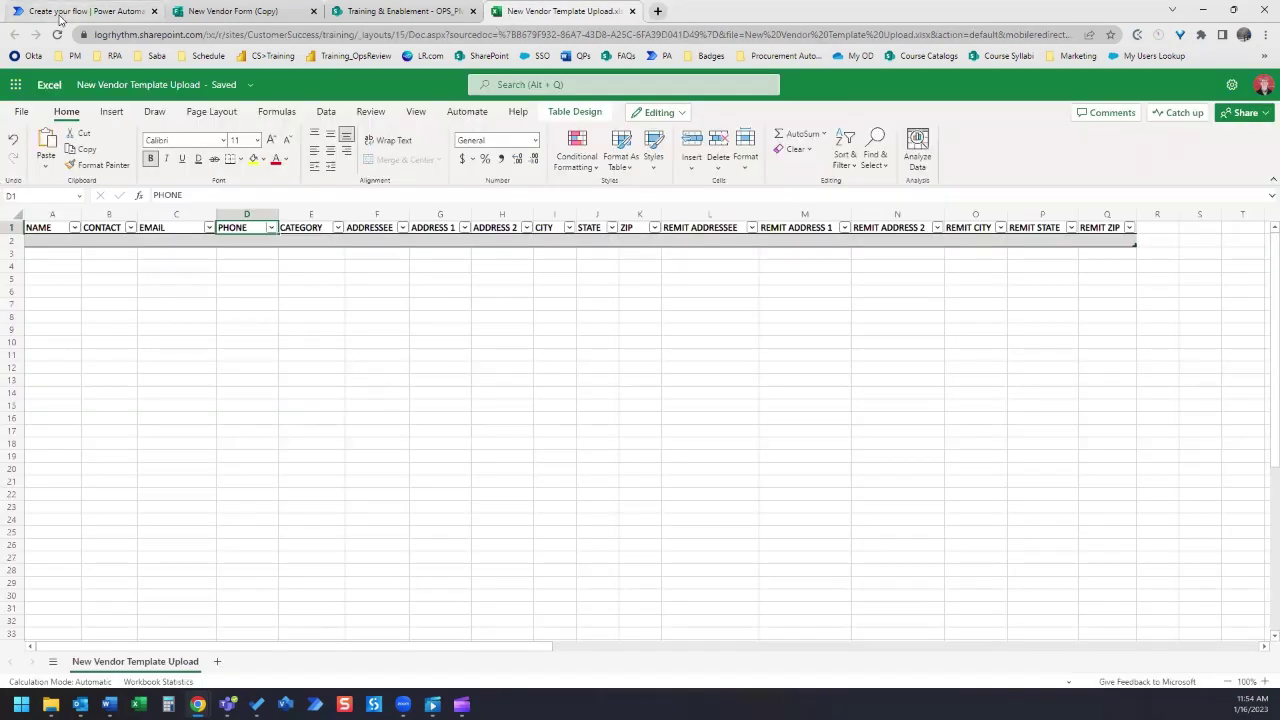
{"action": "left_click", "coordinate": [60, 18]}
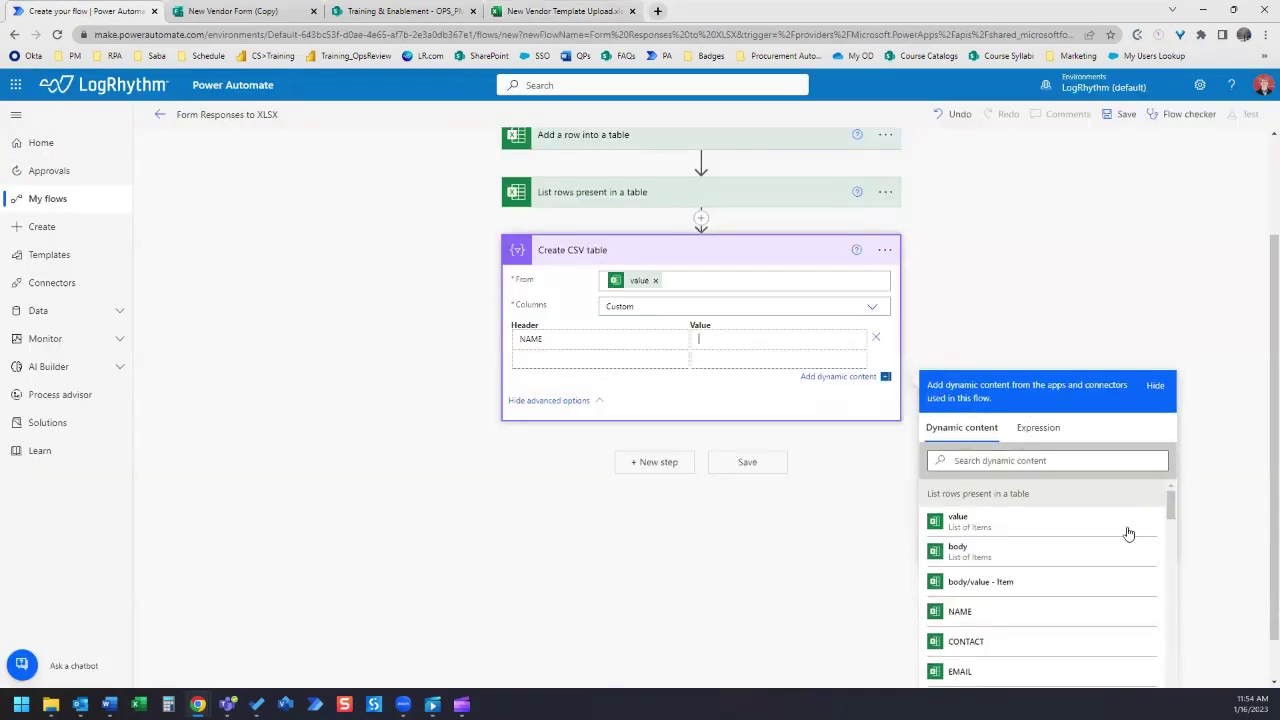
{"action": "left_click", "coordinate": [977, 614]}
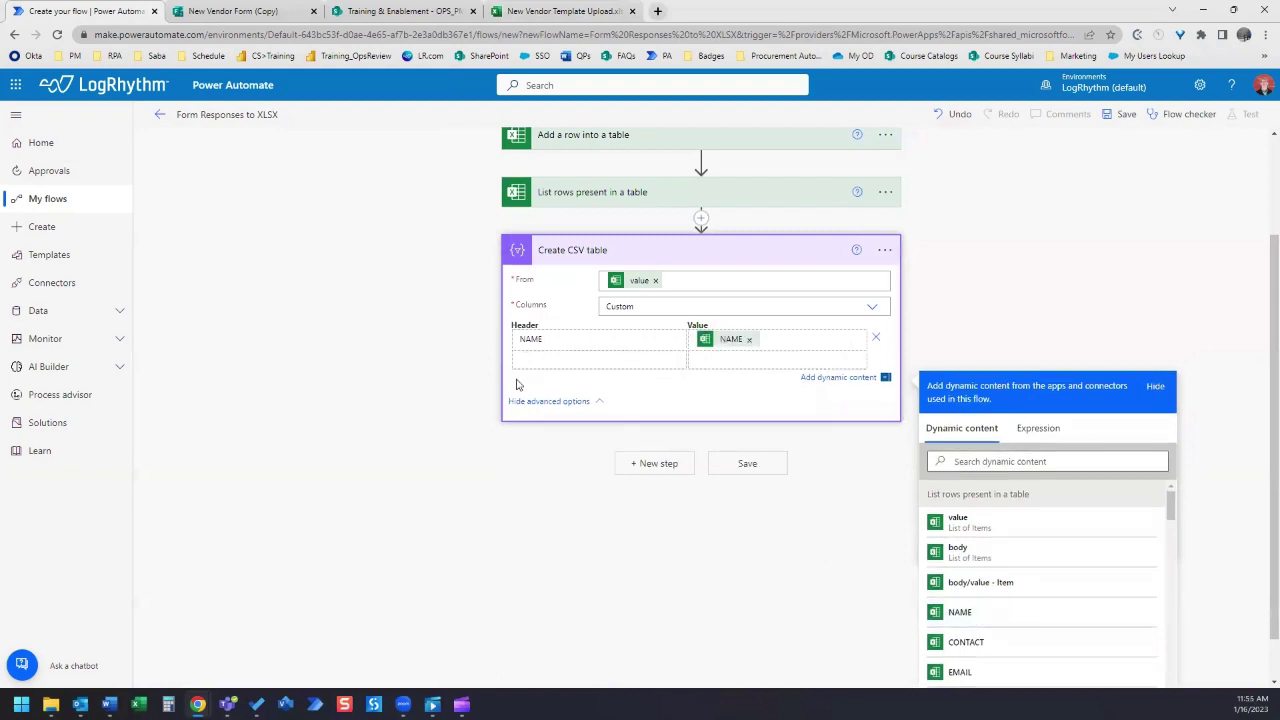
{"action": "left_click", "coordinate": [516, 10]}
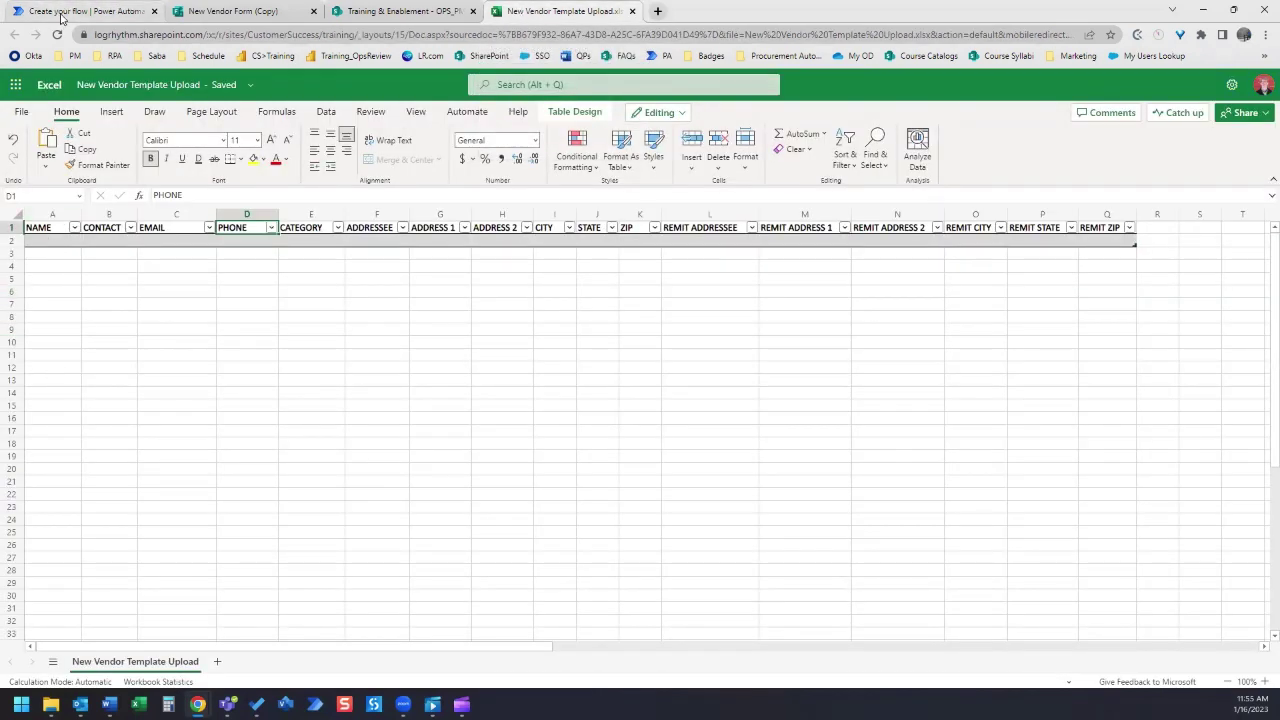
{"action": "left_click", "coordinate": [74, 12]}
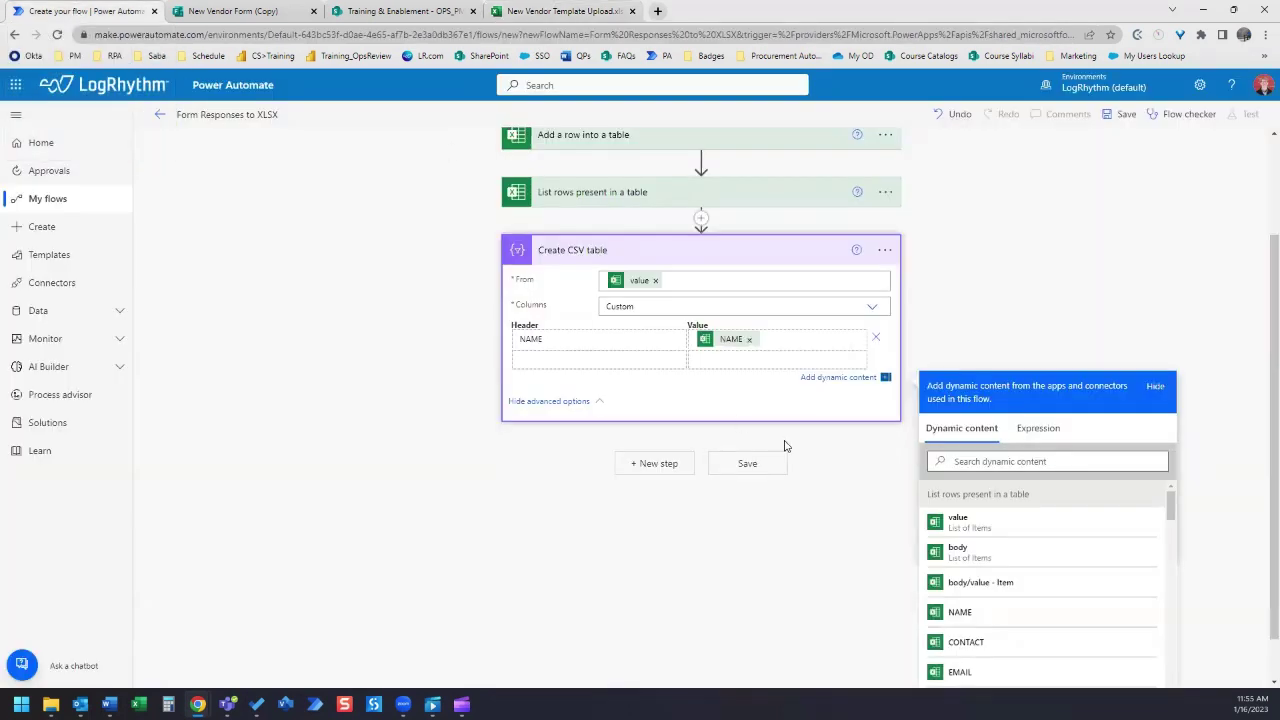
Add CONTACT and EMAIL headers mapped to their matching row values.
{"action": "left_click", "coordinate": [586, 360]}
{"action": "type", "text": "CON"}
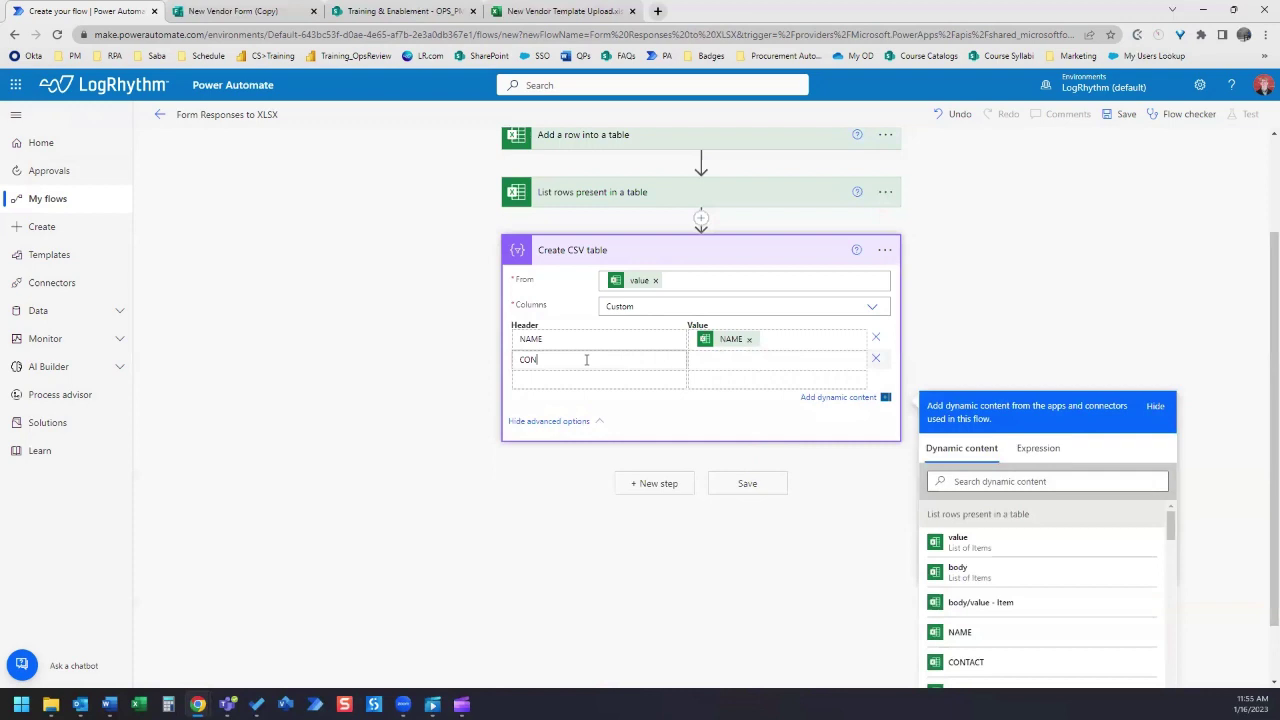
{"action": "type", "text": "TACT"}
{"action": "left_click", "coordinate": [734, 359]}
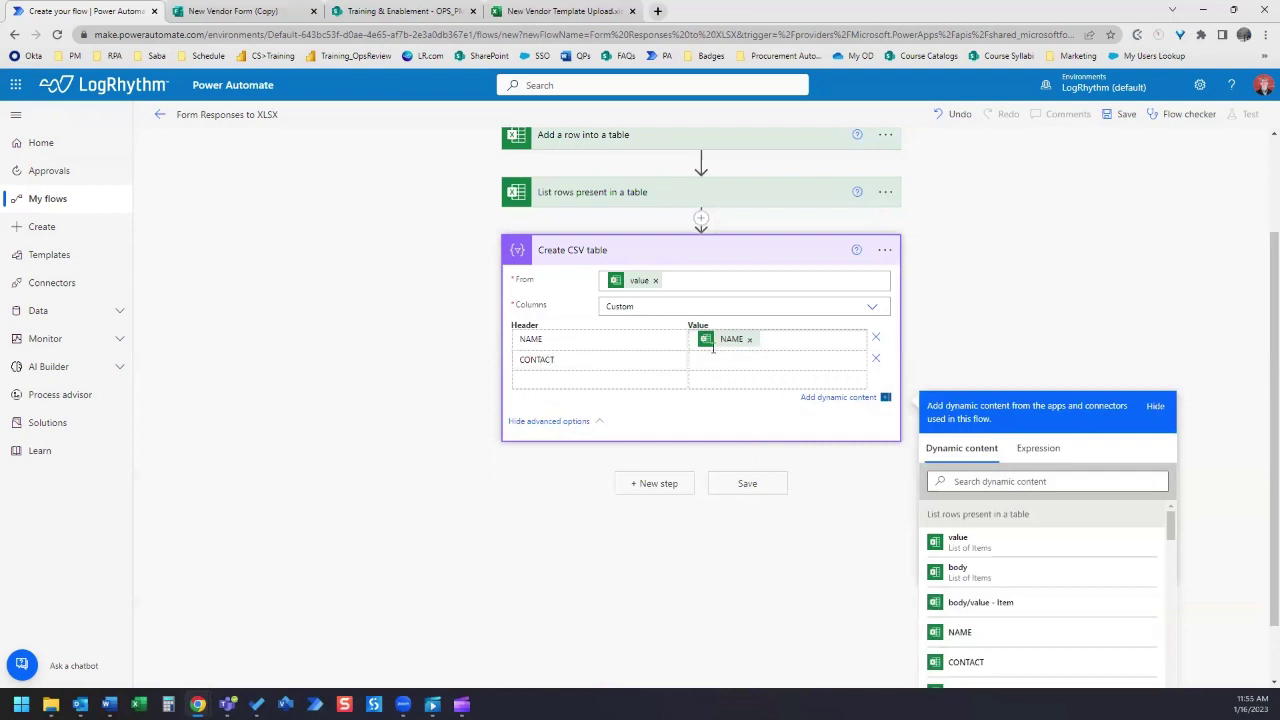
{"action": "left_click", "coordinate": [993, 664]}
{"action": "left_click", "coordinate": [570, 379]}
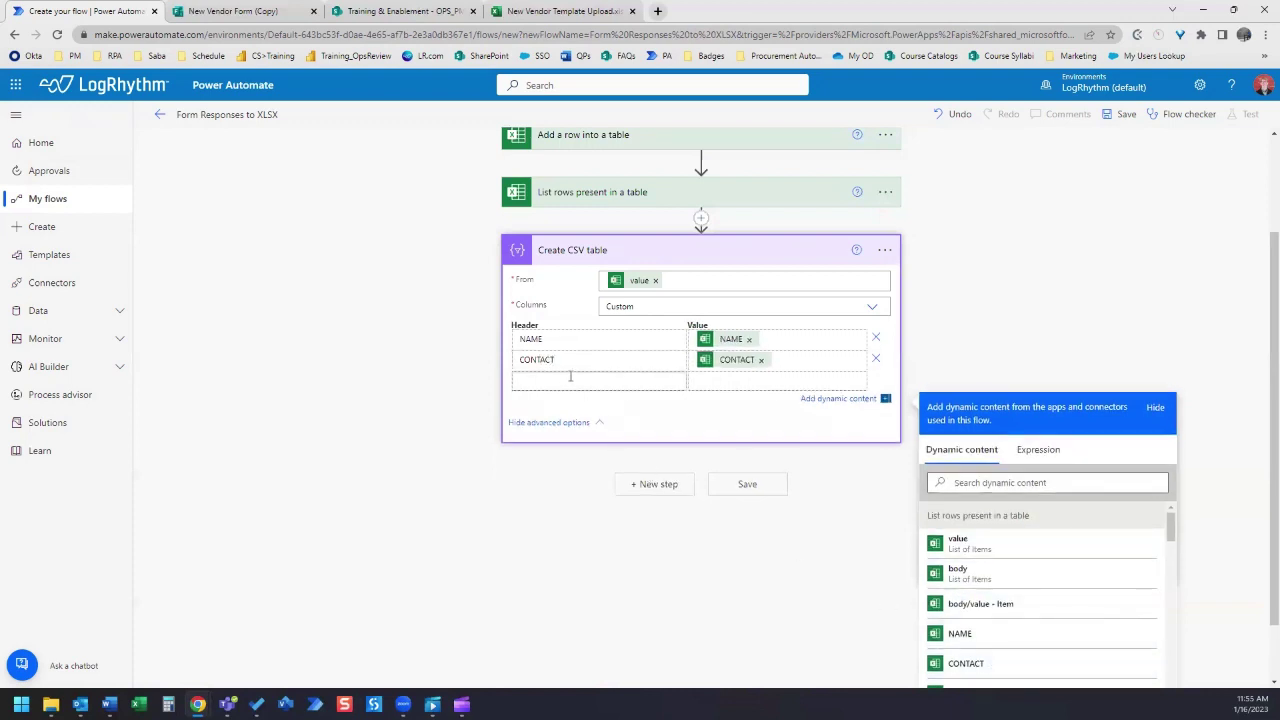
{"action": "type", "text": "EMAI"}
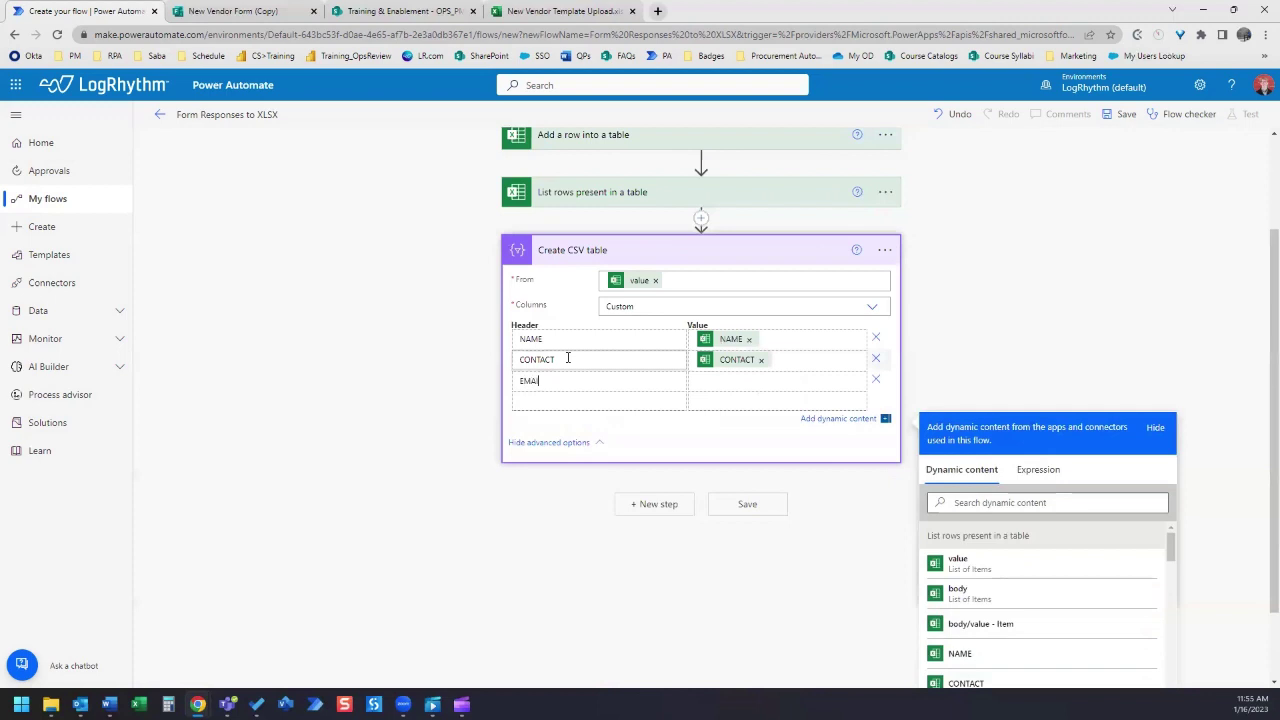
{"action": "type", "text": "L"}
{"action": "left_click", "coordinate": [765, 382]}
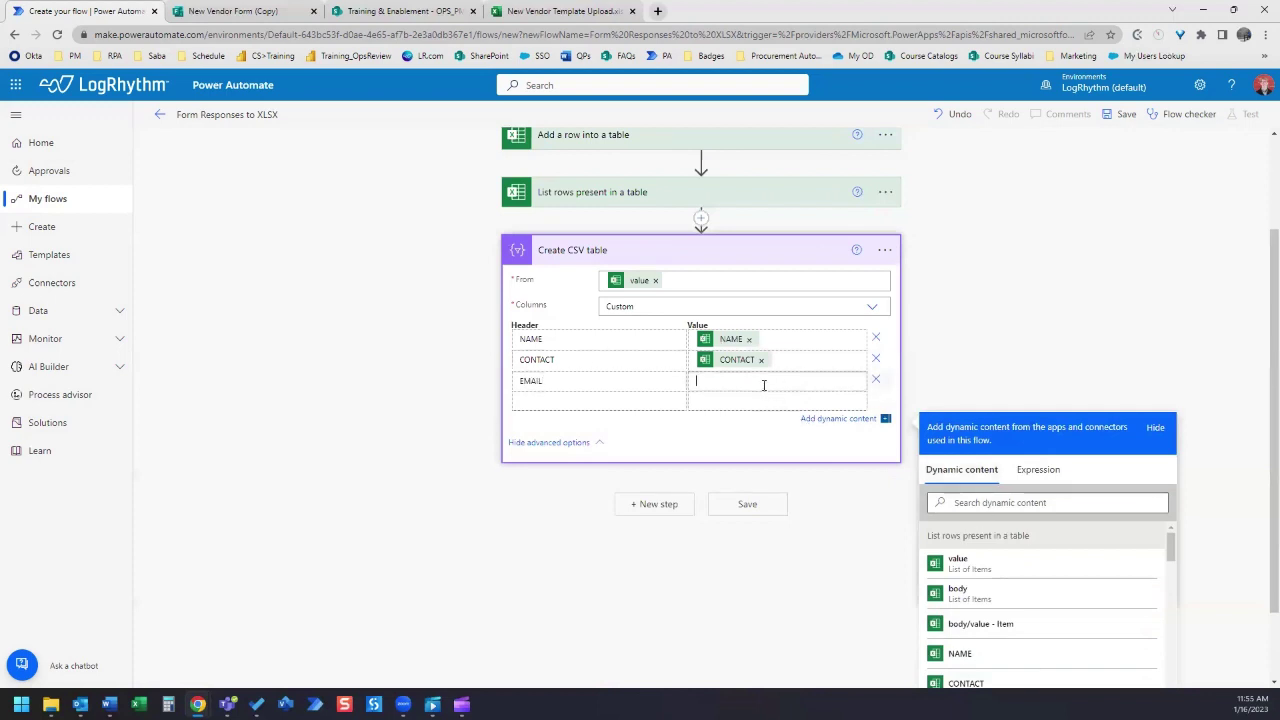
{"action": "scroll", "coordinate": [1033, 566], "scroll_direction": "down", "scroll_amount": 1}
{"action": "left_click", "coordinate": [966, 650]}
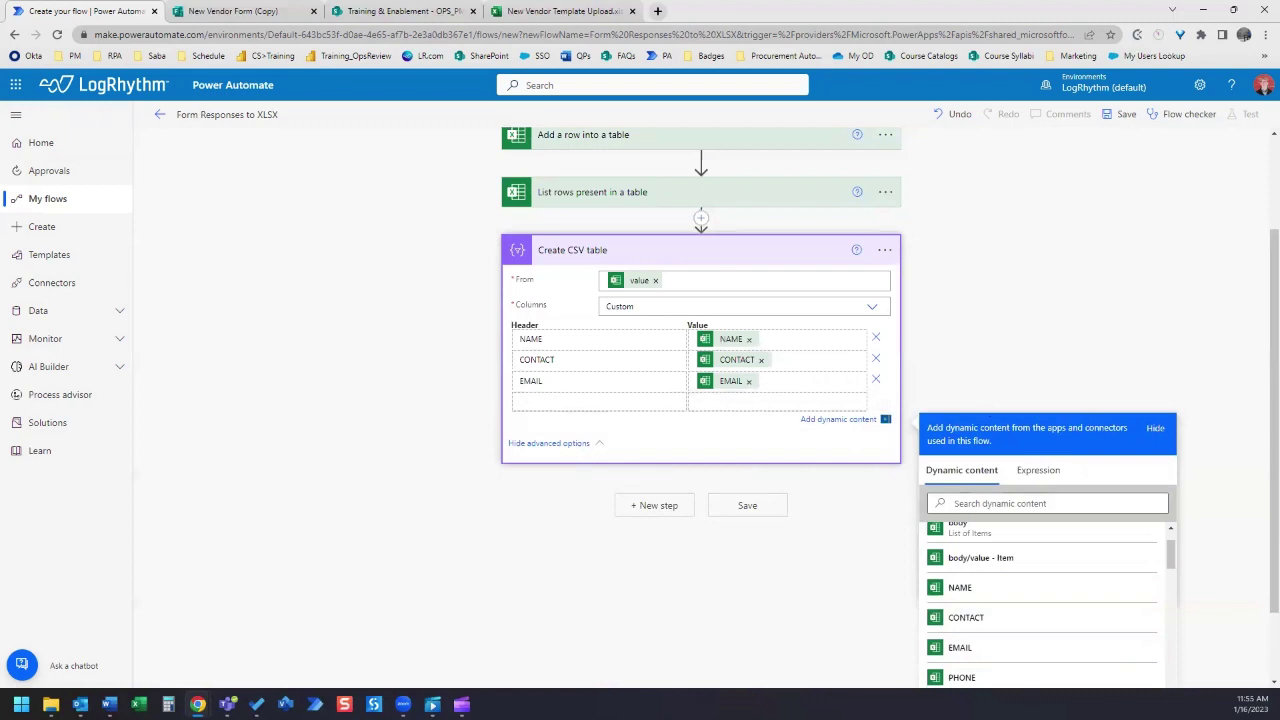
Add a SharePoint Create file action after the CSV table.
{"action": "left_click", "coordinate": [654, 505]}
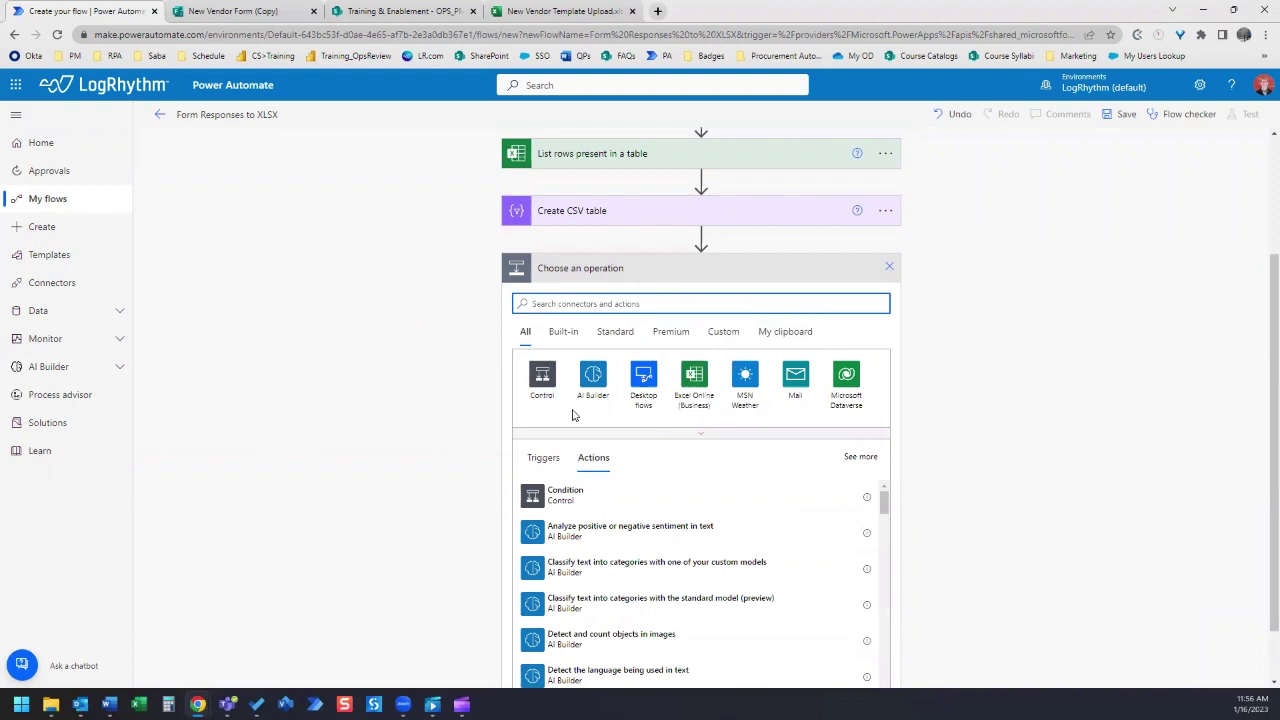
{"action": "type", "text": "create file"}
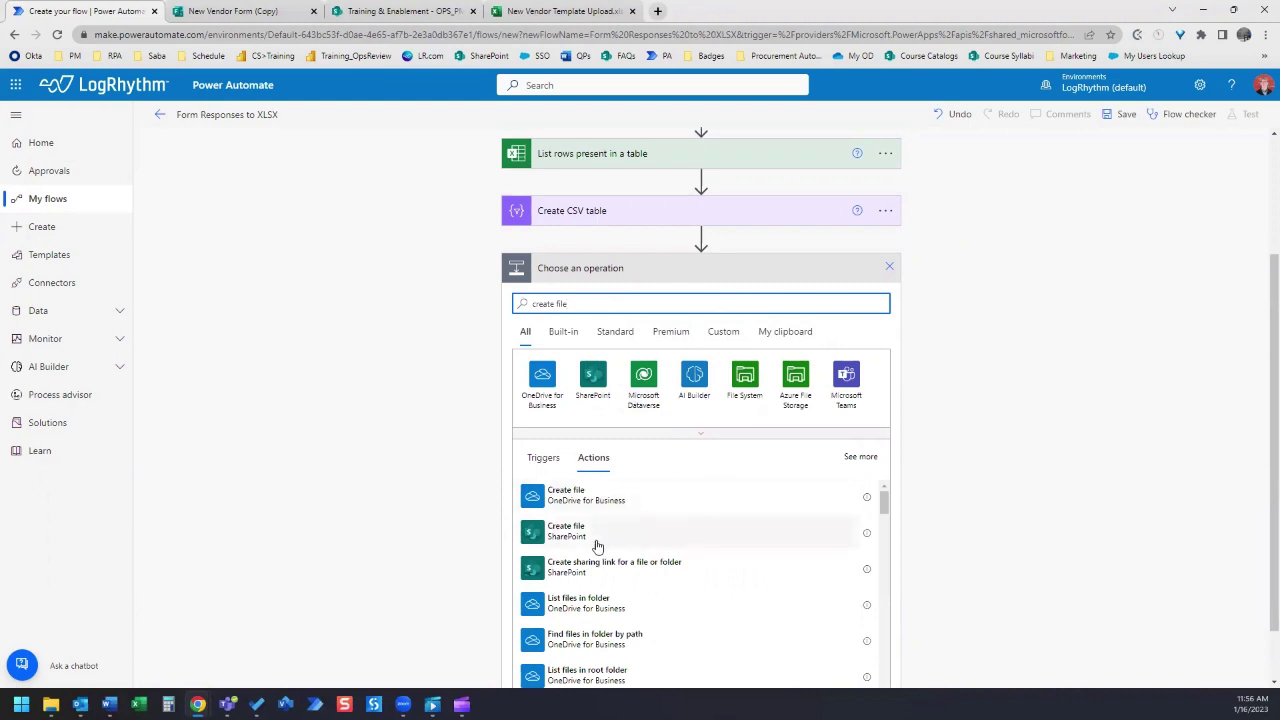
{"action": "left_click", "coordinate": [588, 537]}
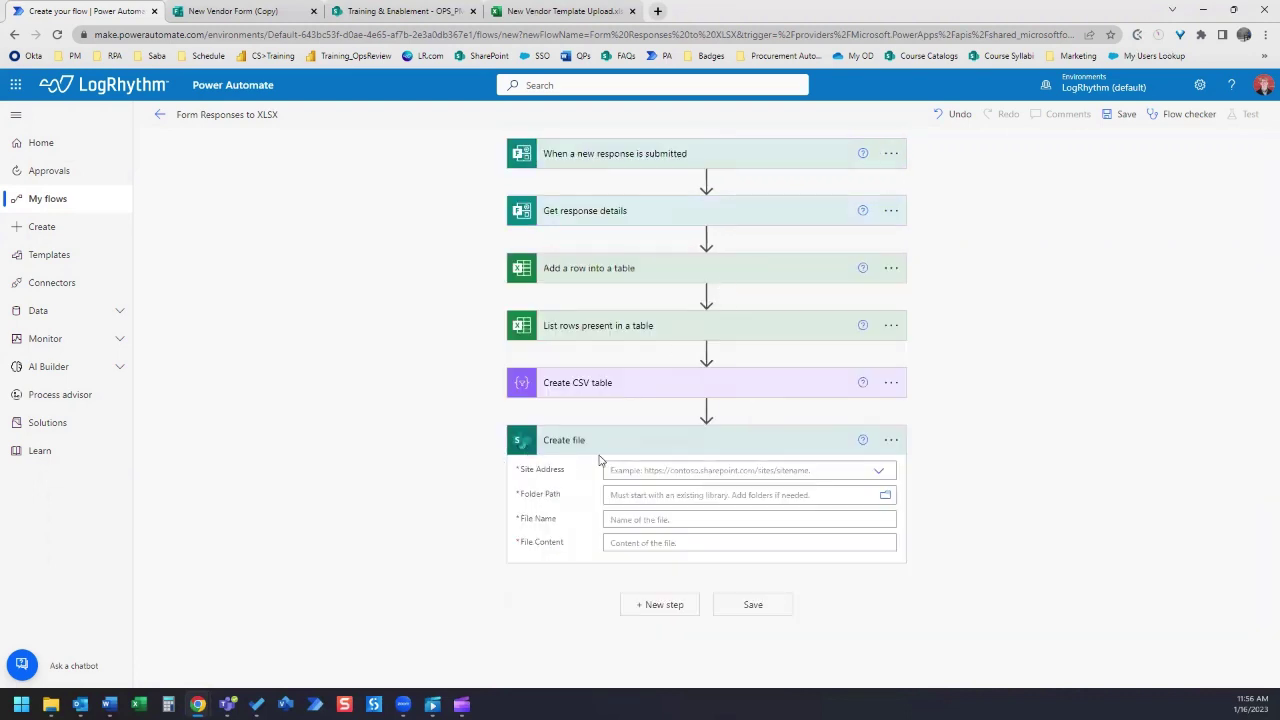
Target the Training & Enablement site and the OPS_PM_PROCUREMENT folder under Team Internal.
{"action": "left_click", "coordinate": [824, 469]}
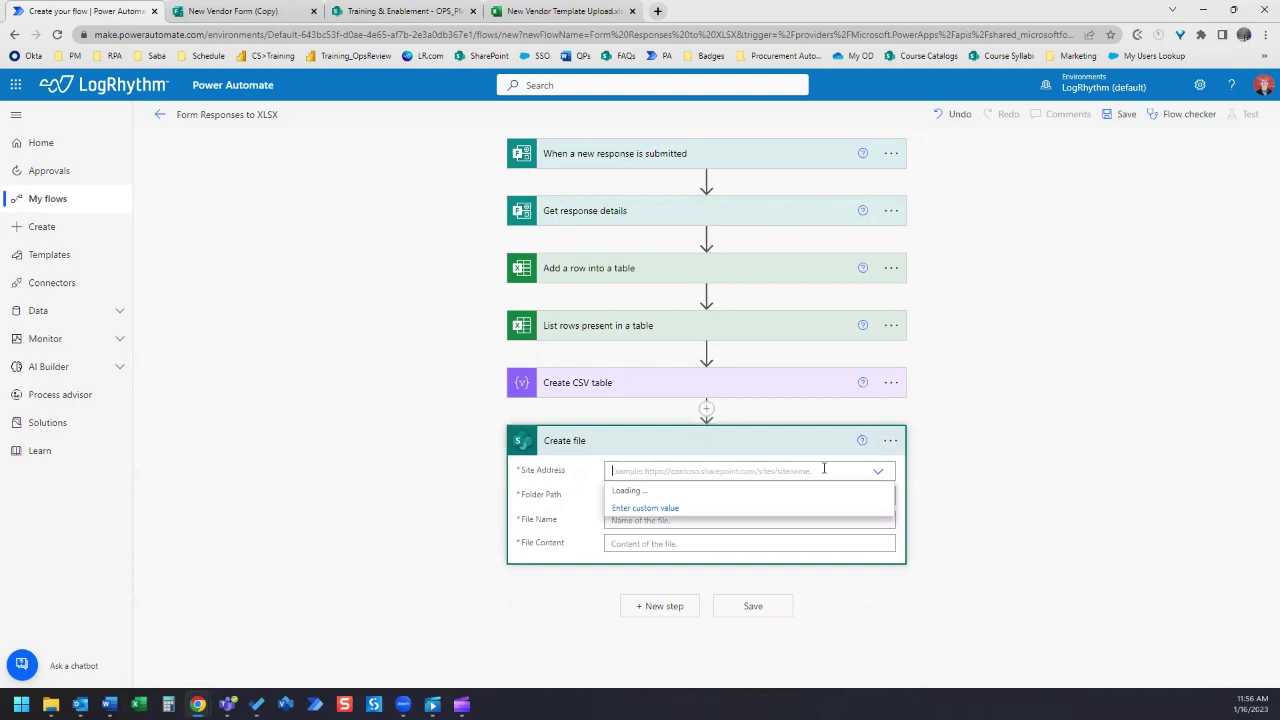
{"action": "type", "text": "training"}
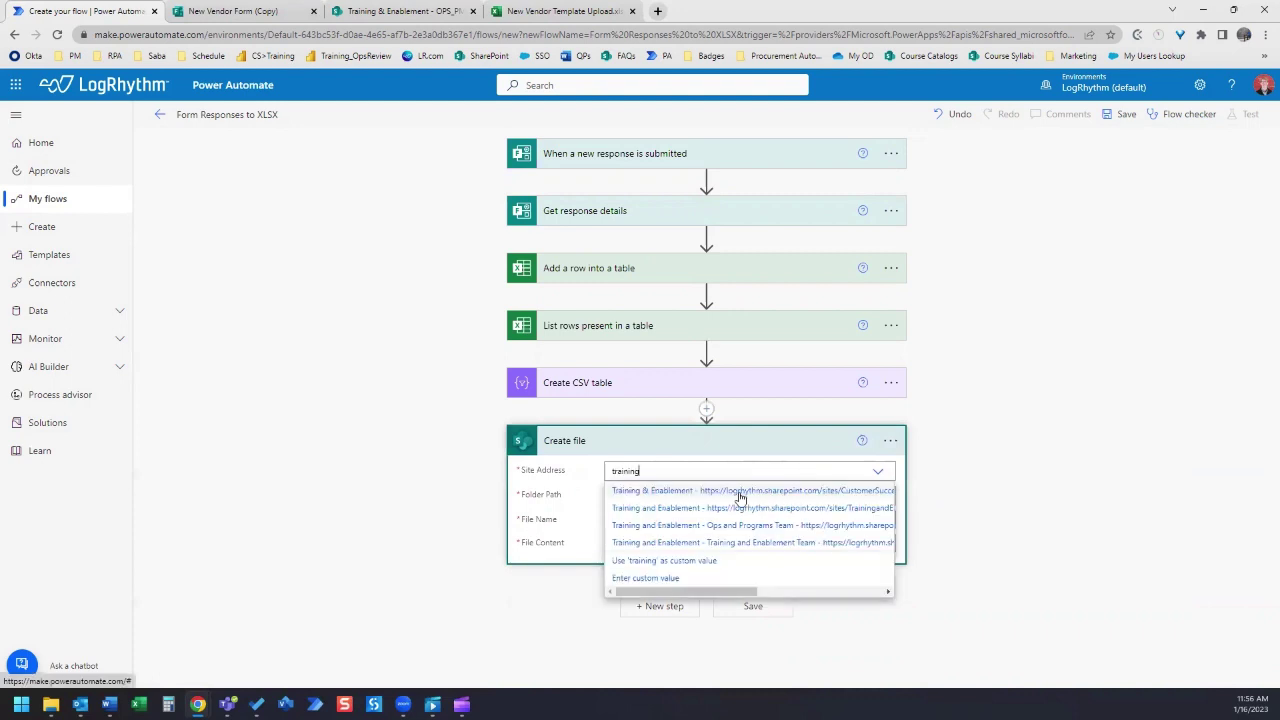
{"action": "left_click", "coordinate": [739, 495]}
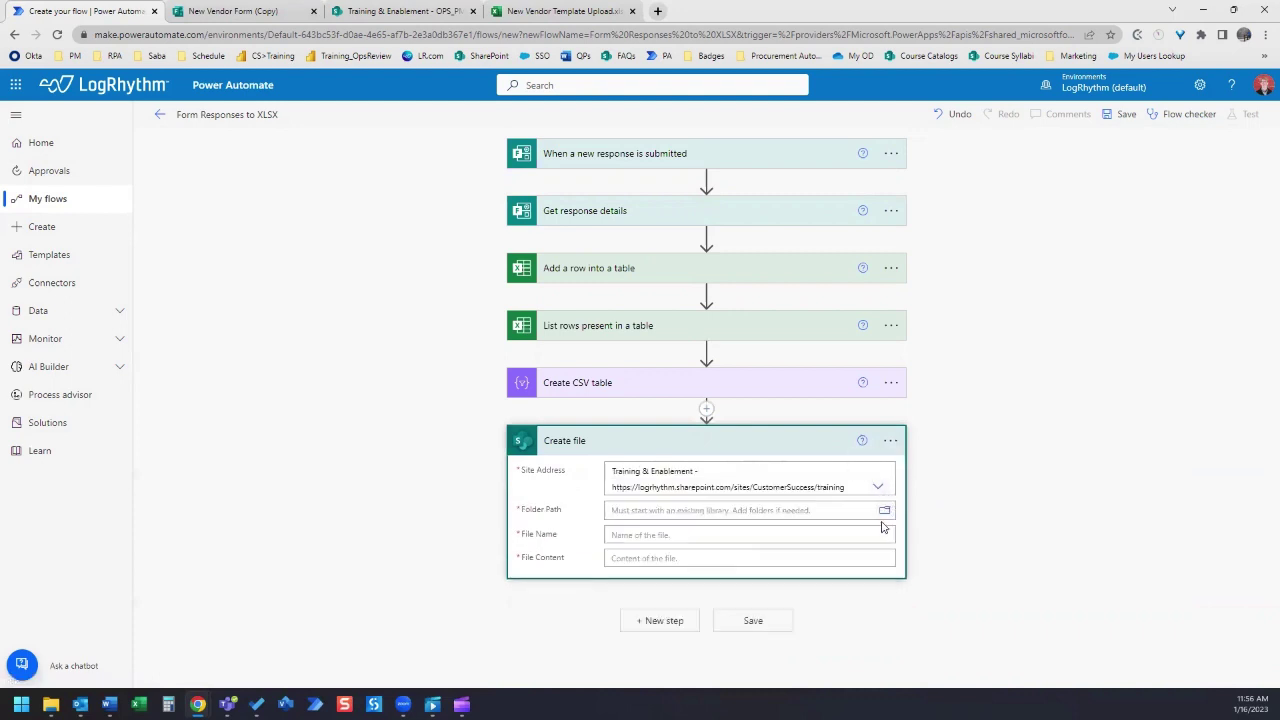
{"action": "left_click", "coordinate": [885, 512]}
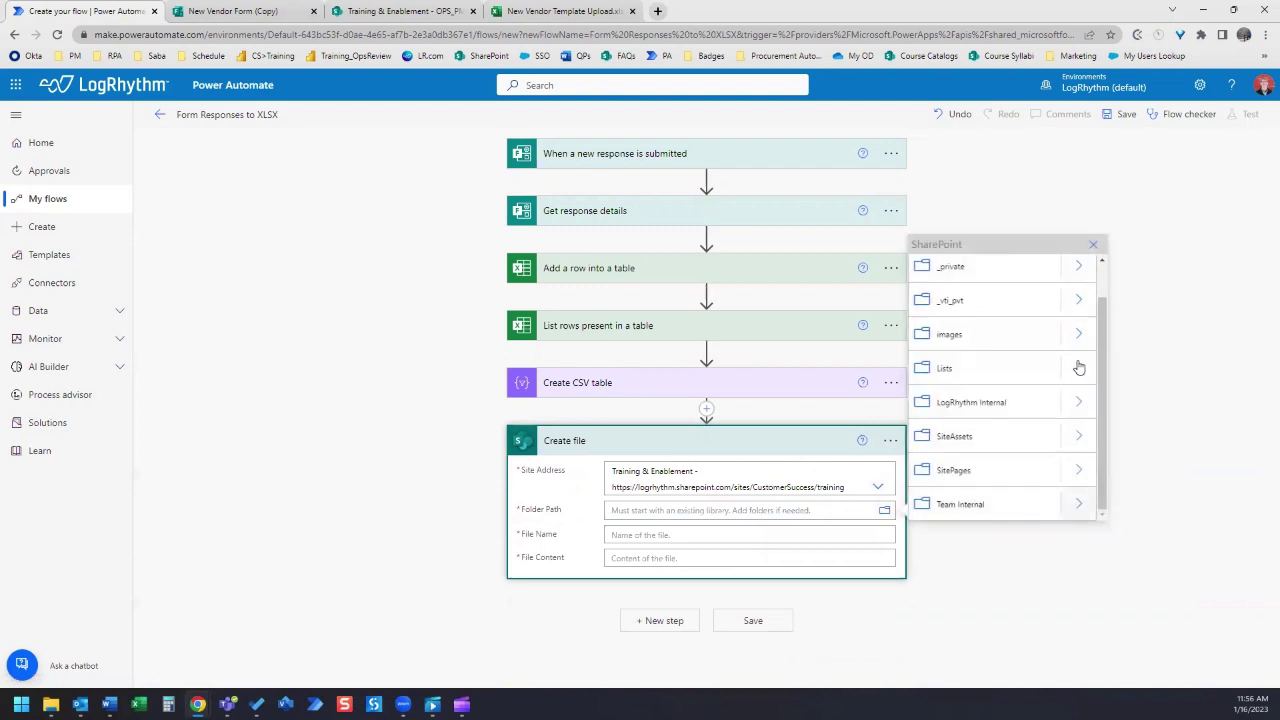
{"action": "left_click", "coordinate": [1079, 402]}
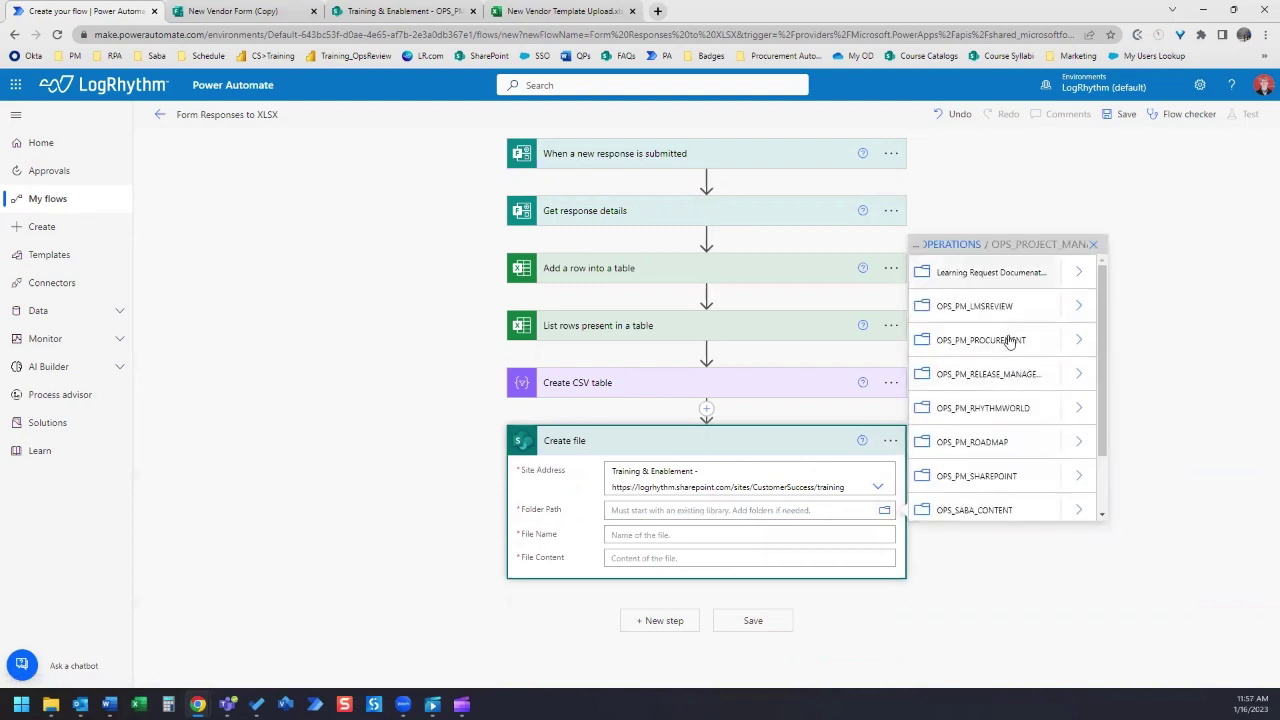
{"action": "left_click", "coordinate": [1010, 340]}
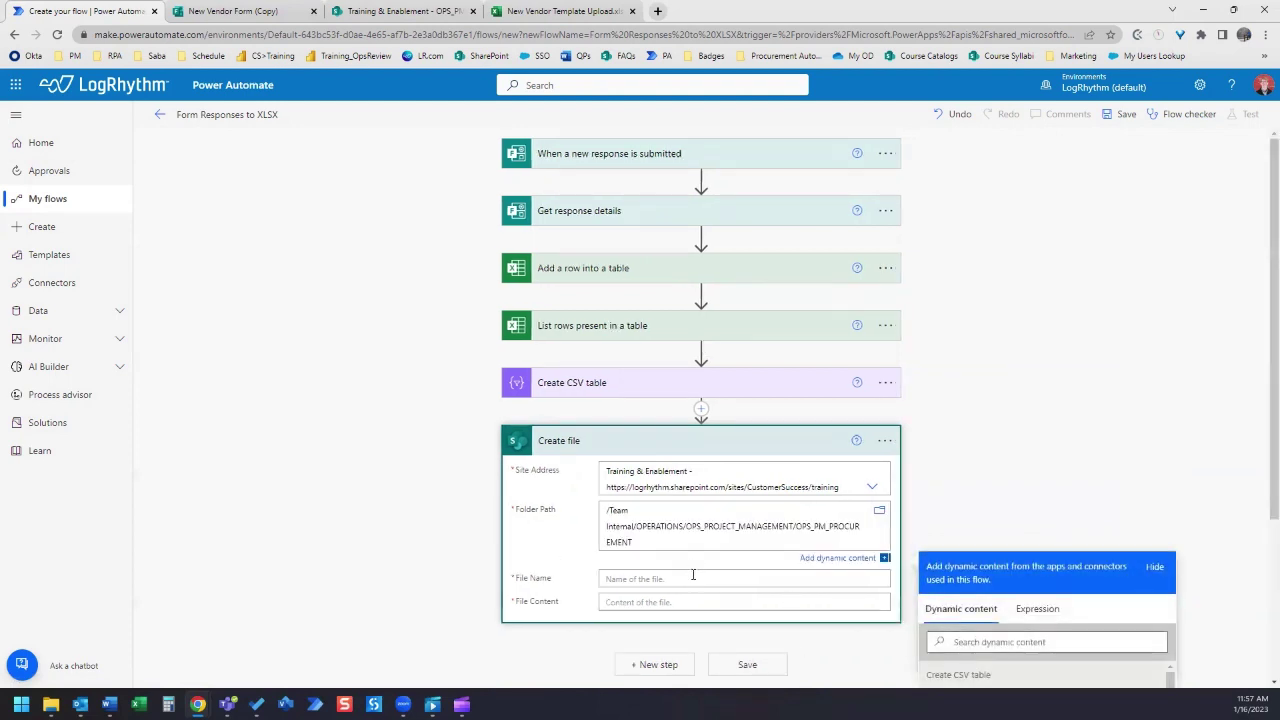
{"action": "left_click", "coordinate": [690, 578]}
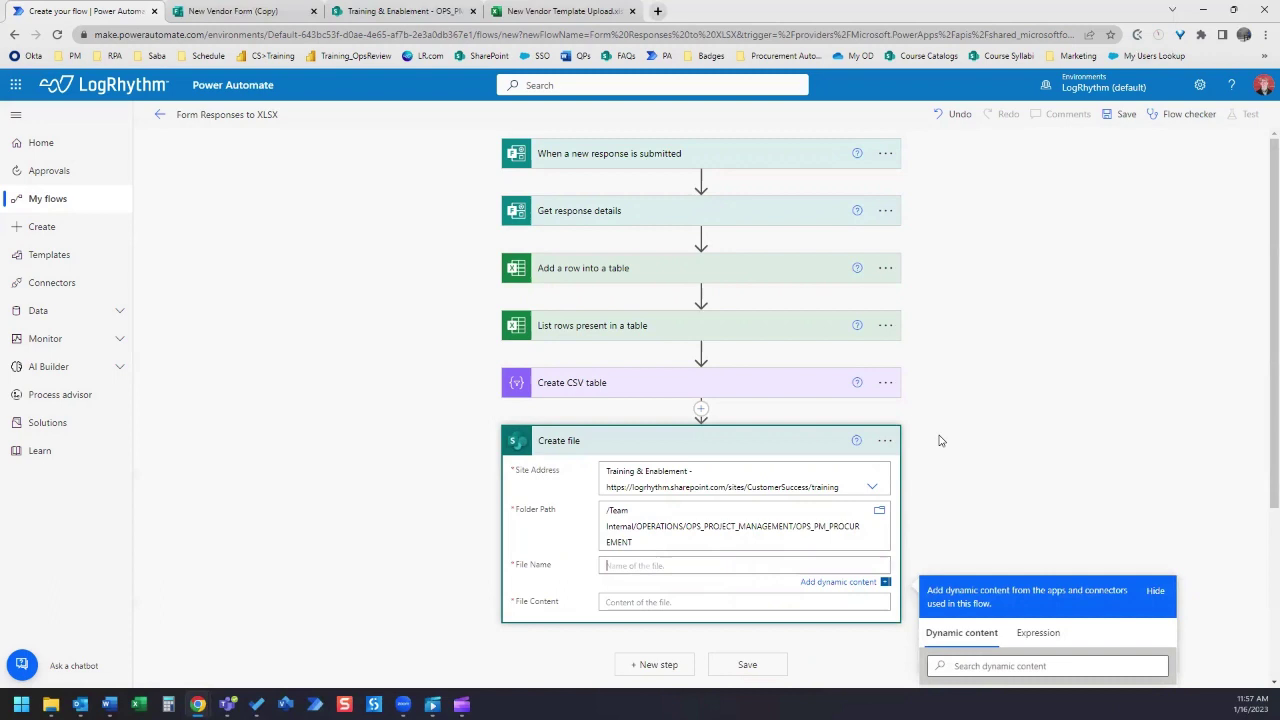
Type NewForm as the file name and draft a utcNow() expression to follow it.
{"action": "type", "text": "NewFo"}
{"action": "type", "text": "rm."}
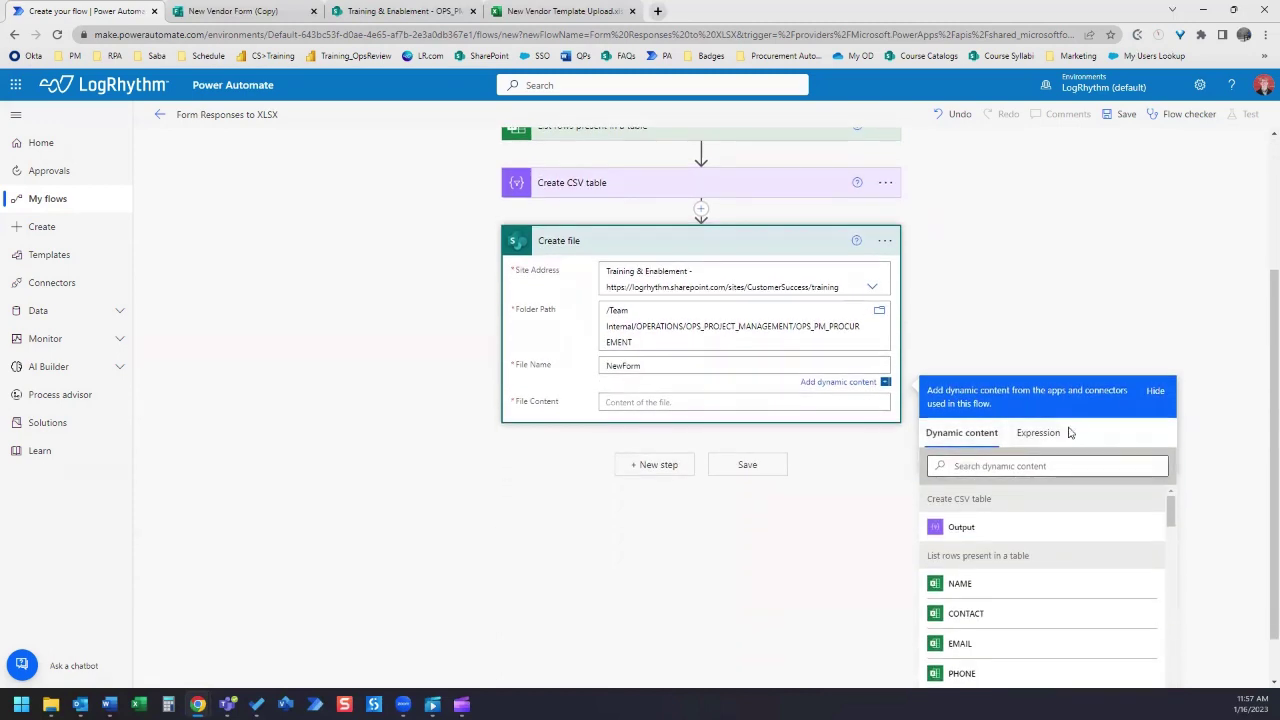
{"action": "left_click", "coordinate": [1038, 433]}
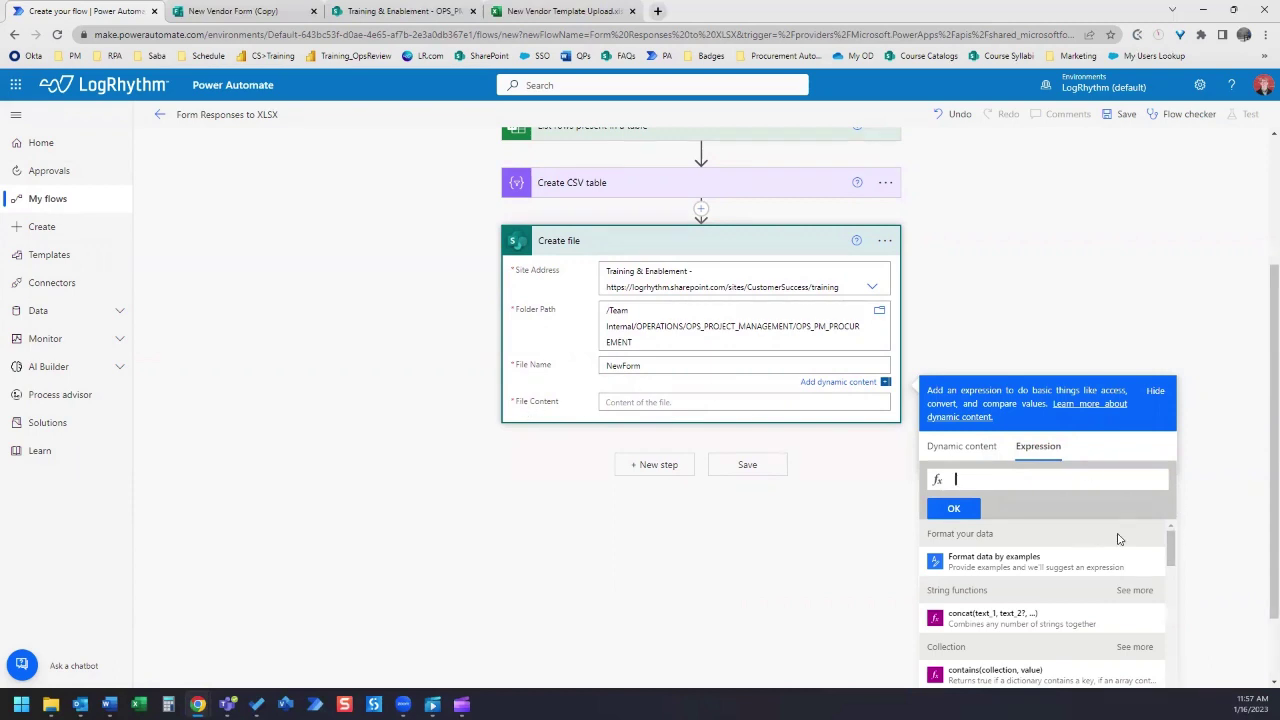
{"action": "scroll", "coordinate": [1110, 575], "scroll_direction": "down", "scroll_amount": 3}
{"action": "scroll", "coordinate": [1105, 595], "scroll_direction": "down", "scroll_amount": 2}
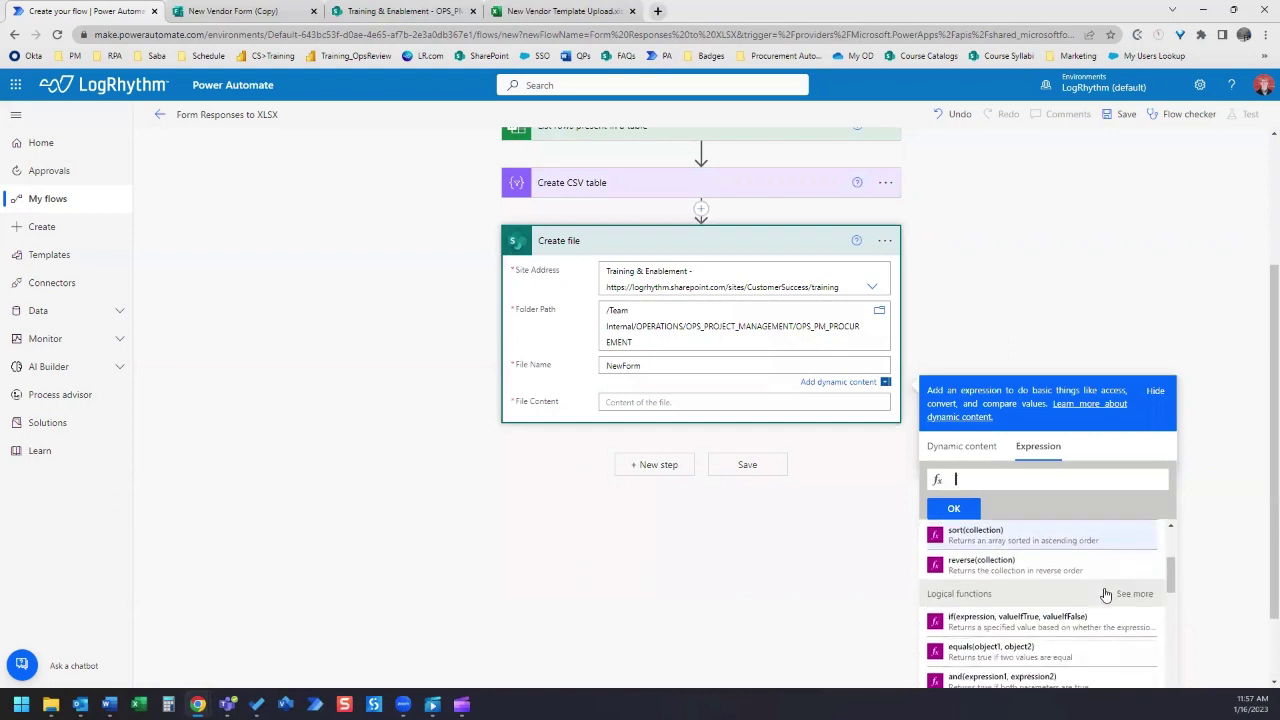
{"action": "scroll", "coordinate": [1105, 595], "scroll_direction": "down", "scroll_amount": 3}
{"action": "scroll", "coordinate": [1088, 532], "scroll_direction": "down", "scroll_amount": 3}
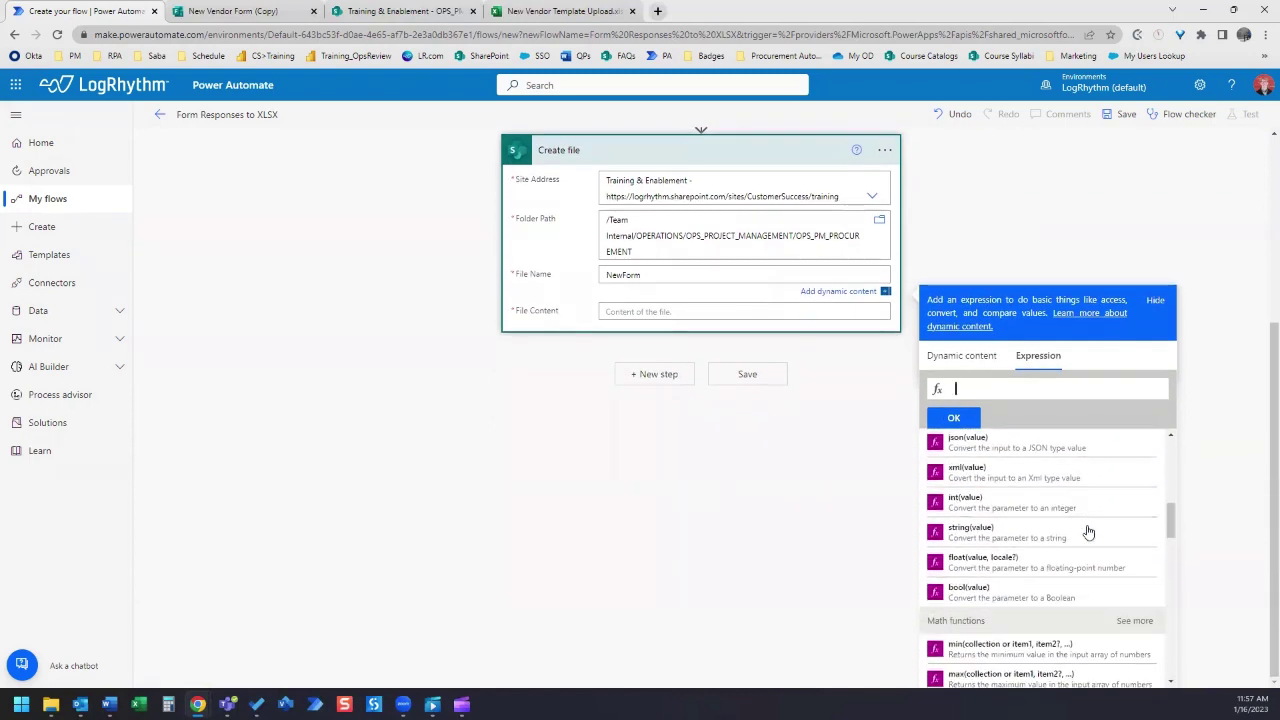
{"action": "scroll", "coordinate": [1088, 532], "scroll_direction": "down", "scroll_amount": 5}
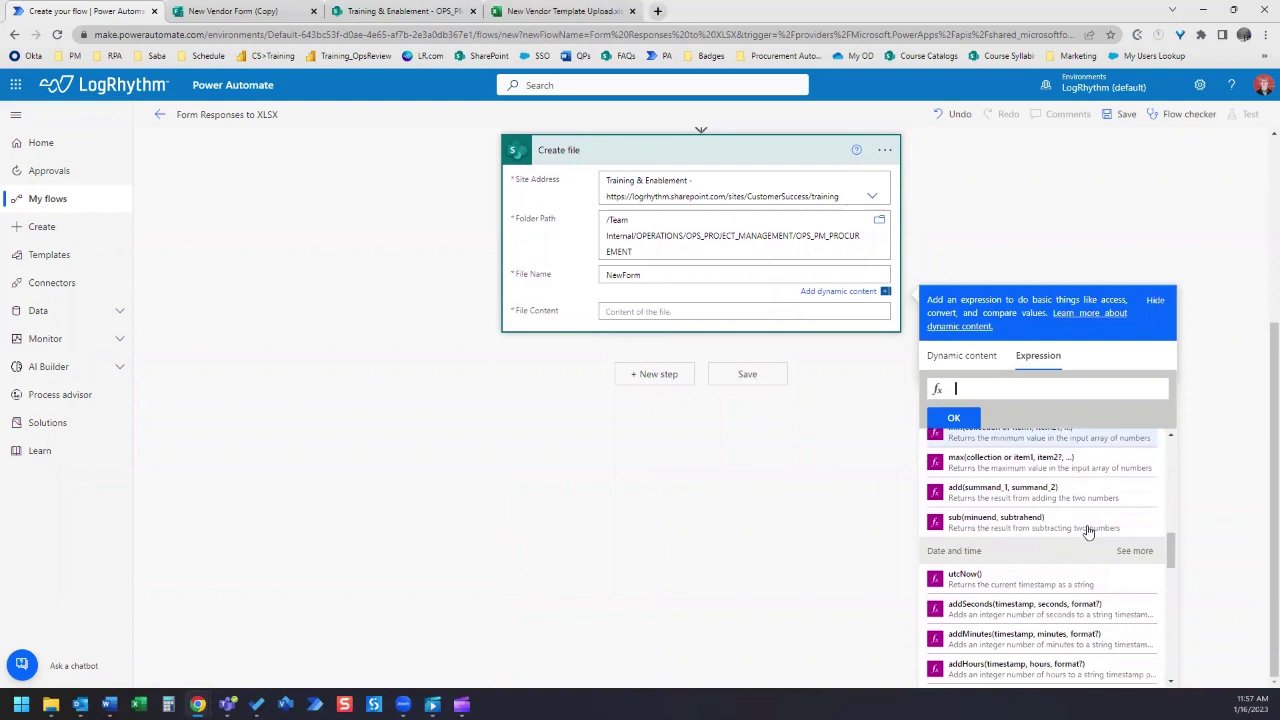
{"action": "scroll", "coordinate": [1088, 532], "scroll_direction": "down", "scroll_amount": 1}
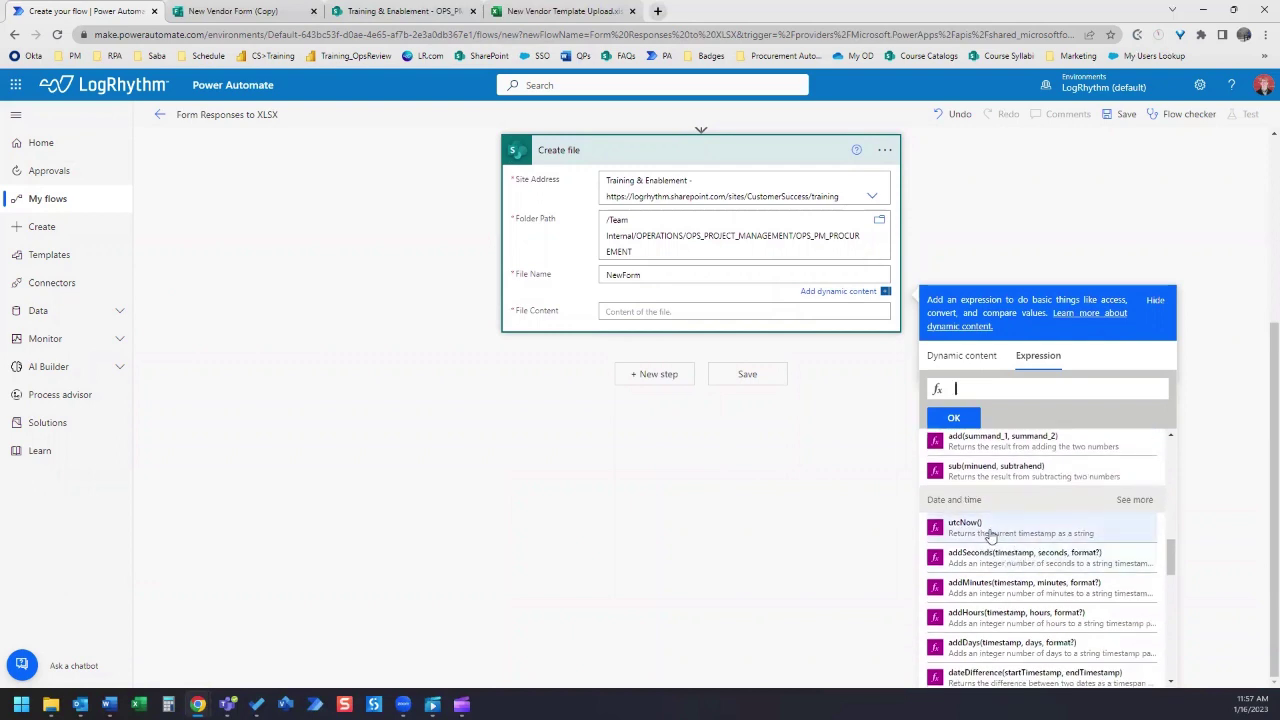
{"action": "left_click", "coordinate": [1024, 536]}
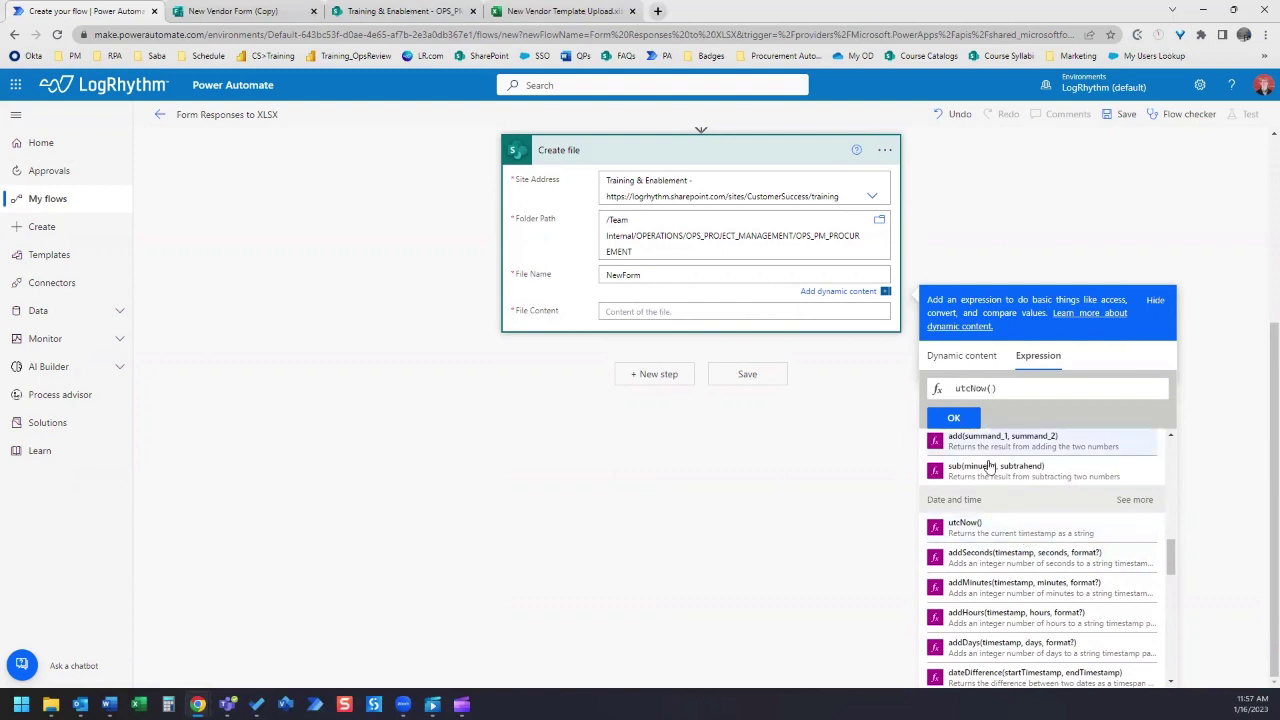
Name the file NewForm + utcNow() + .csv and set File Content to the CSV table Output.
{"action": "left_click", "coordinate": [958, 418]}
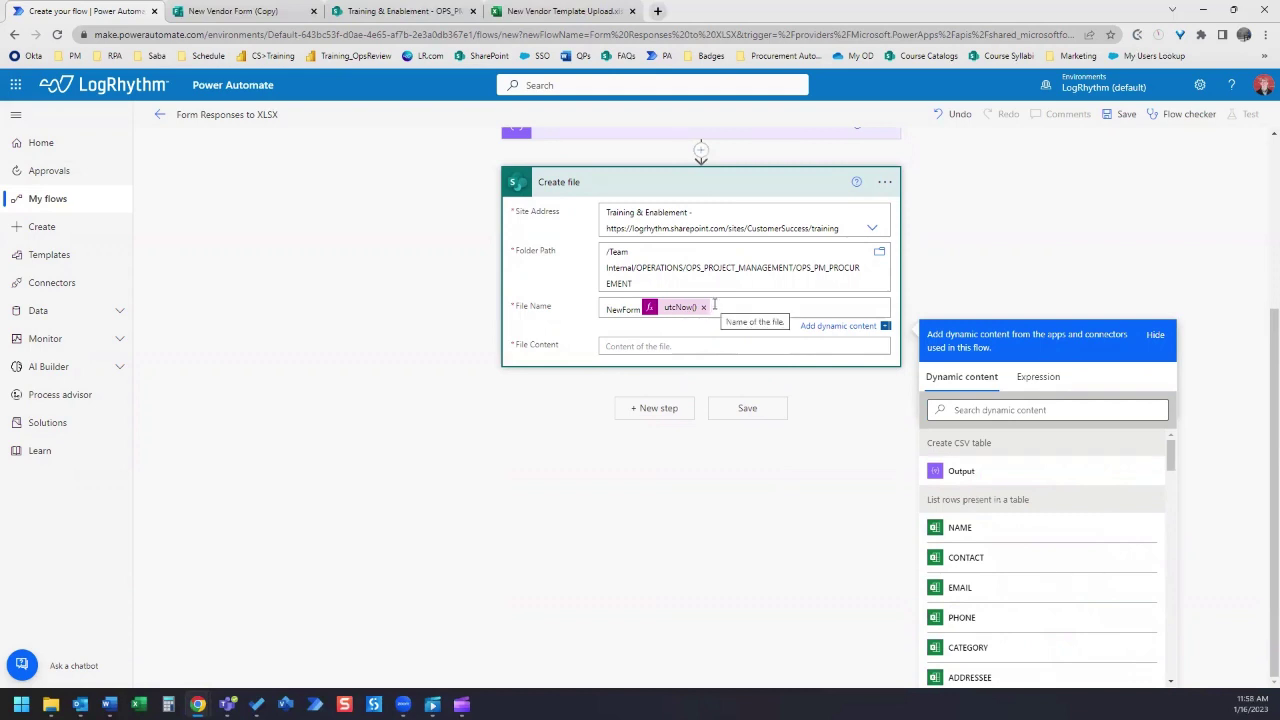
{"action": "type", "text": ".csv"}
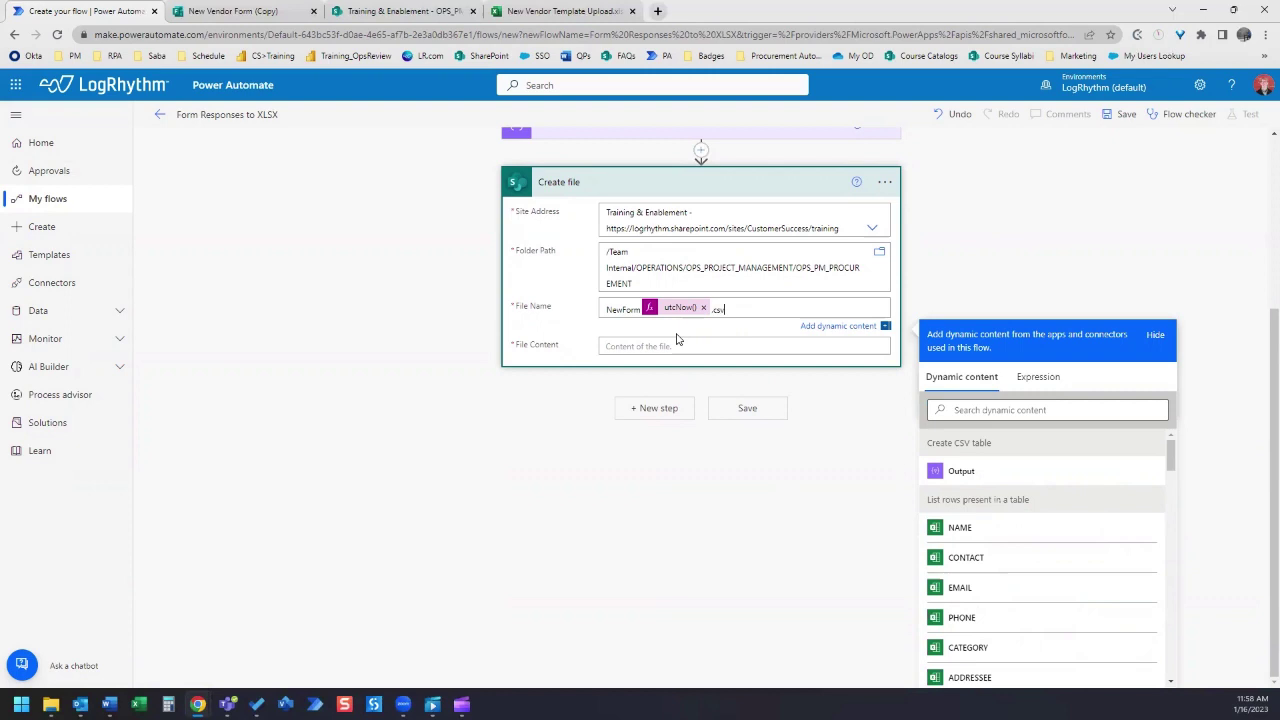
{"action": "left_click", "coordinate": [625, 346]}
{"action": "scroll", "coordinate": [720, 360], "scroll_direction": "up", "scroll_amount": 3}
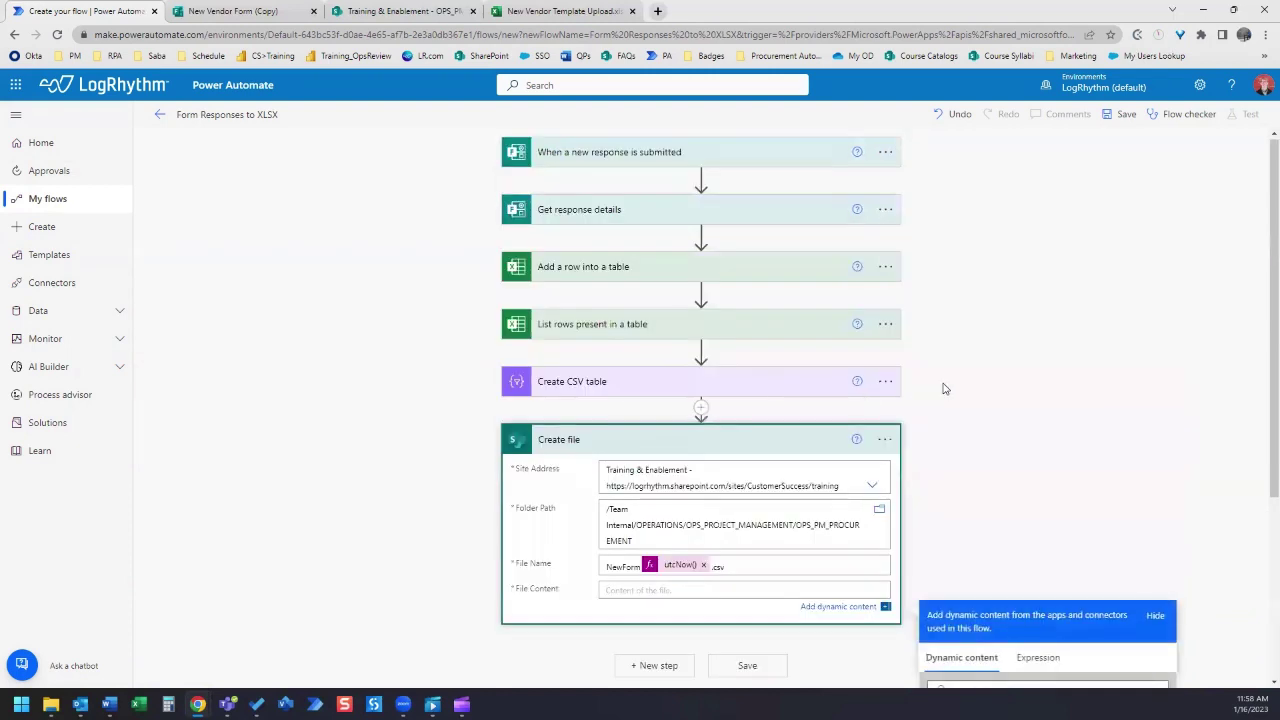
{"action": "scroll", "coordinate": [945, 388], "scroll_direction": "down", "scroll_amount": 3}
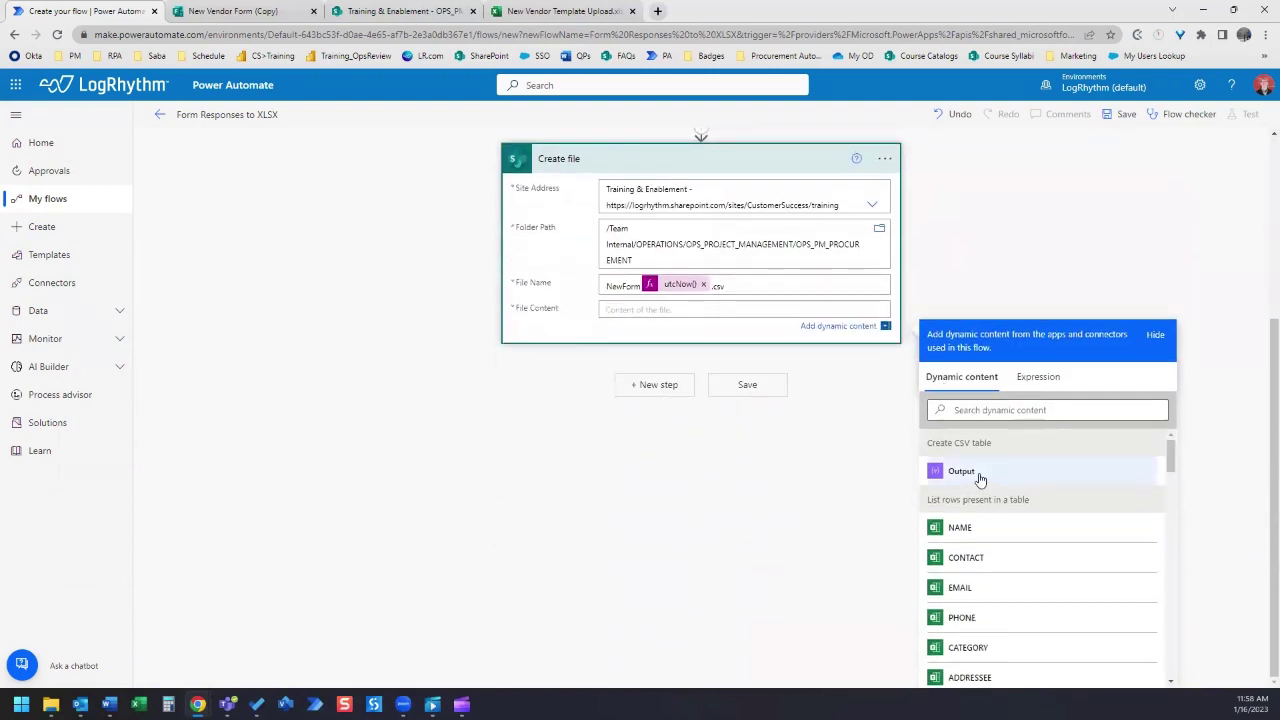
{"action": "scroll", "coordinate": [980, 480], "scroll_direction": "up", "scroll_amount": 1}
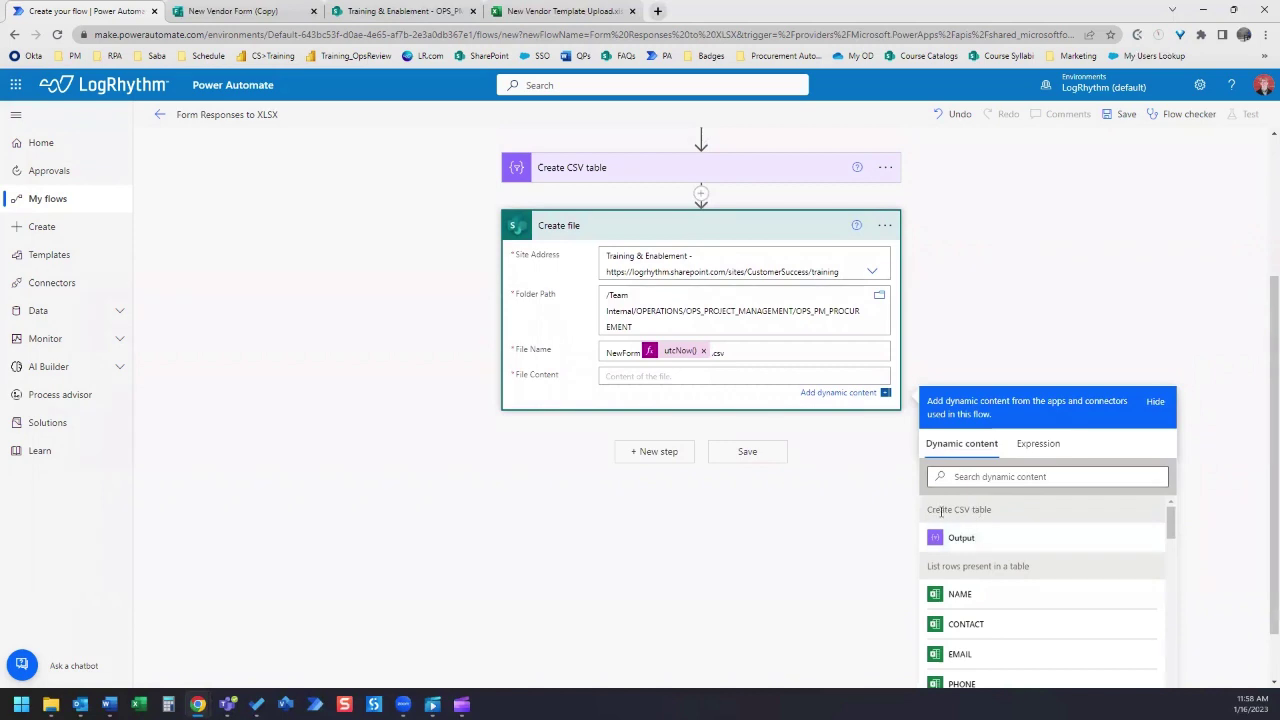
{"action": "scroll", "coordinate": [957, 505], "scroll_direction": "up", "scroll_amount": 1}
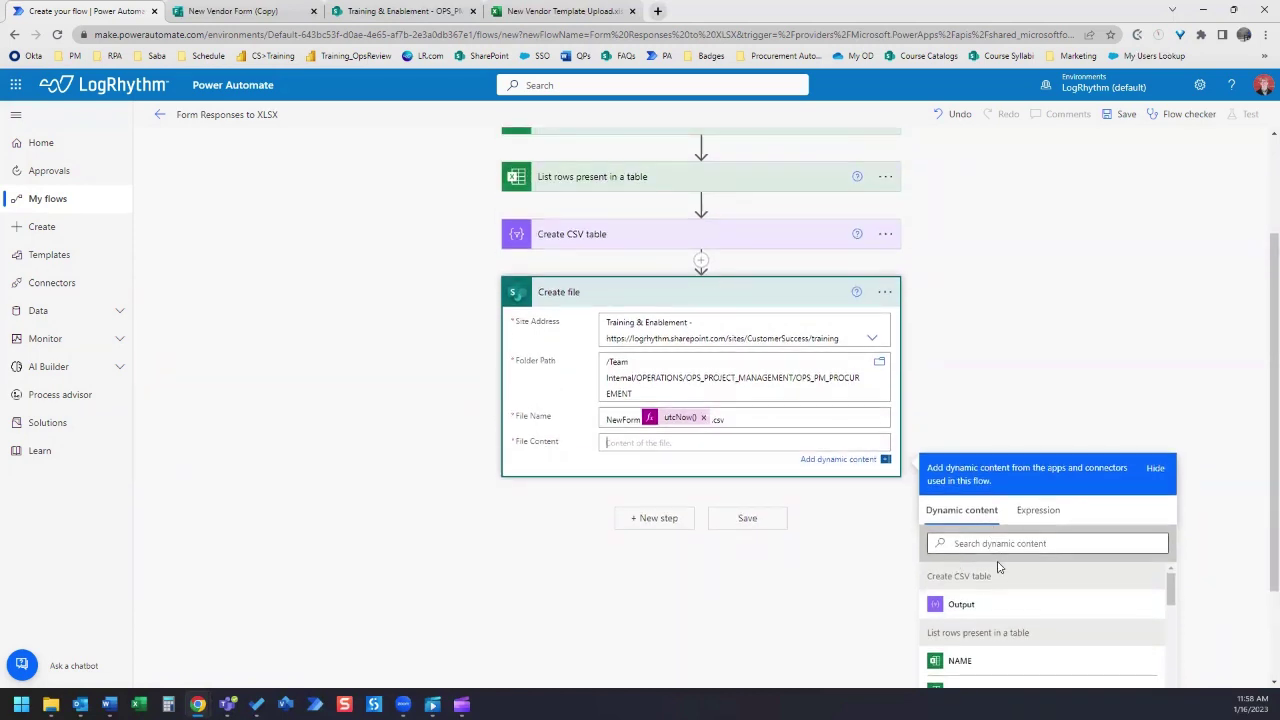
{"action": "left_click", "coordinate": [961, 605]}
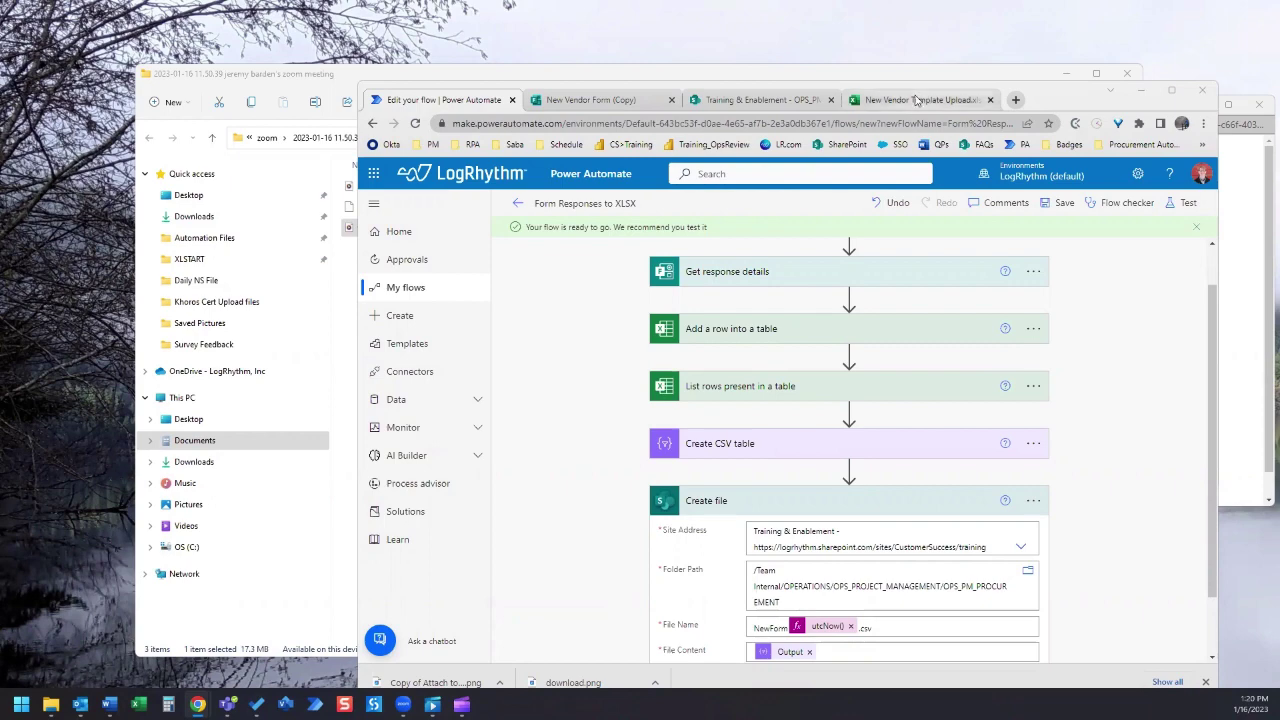
In the workbook, add a Last header in R1 to extend the table, then select R2.
{"action": "left_click", "coordinate": [938, 99]}
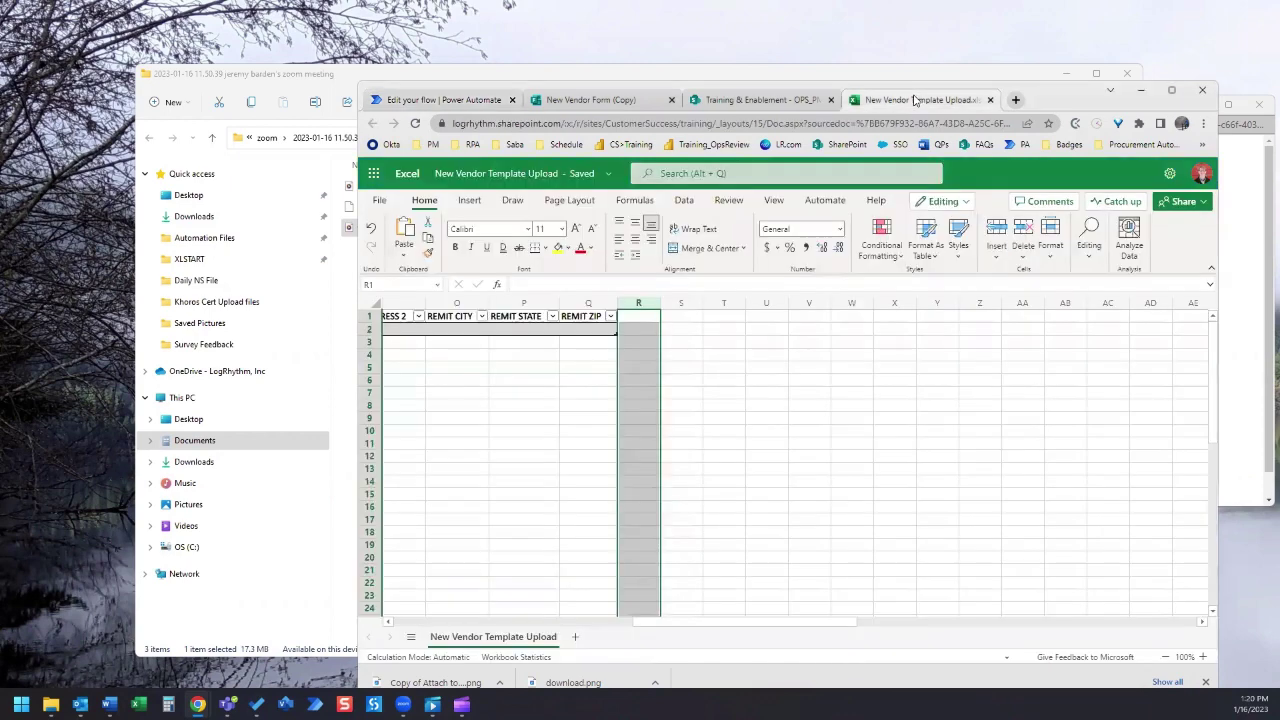
{"action": "left_click", "coordinate": [631, 316]}
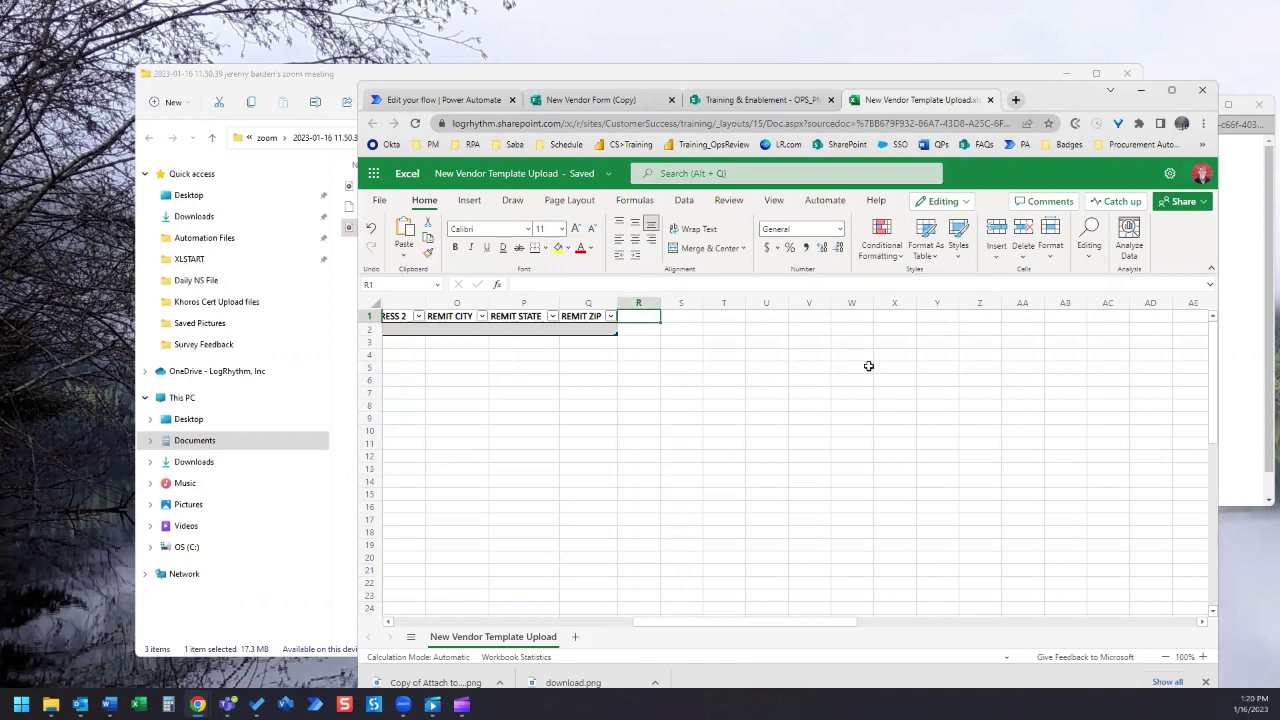
{"action": "type", "text": "Last"}
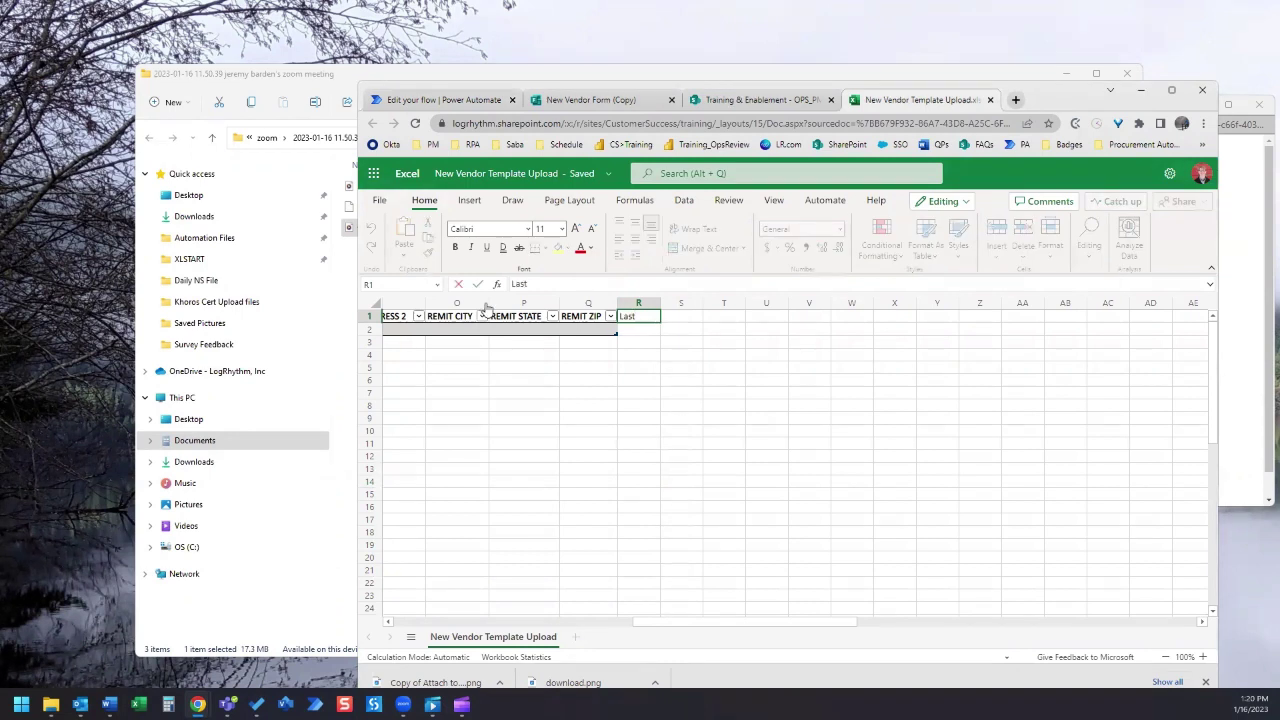
{"action": "left_click", "coordinate": [665, 361]}
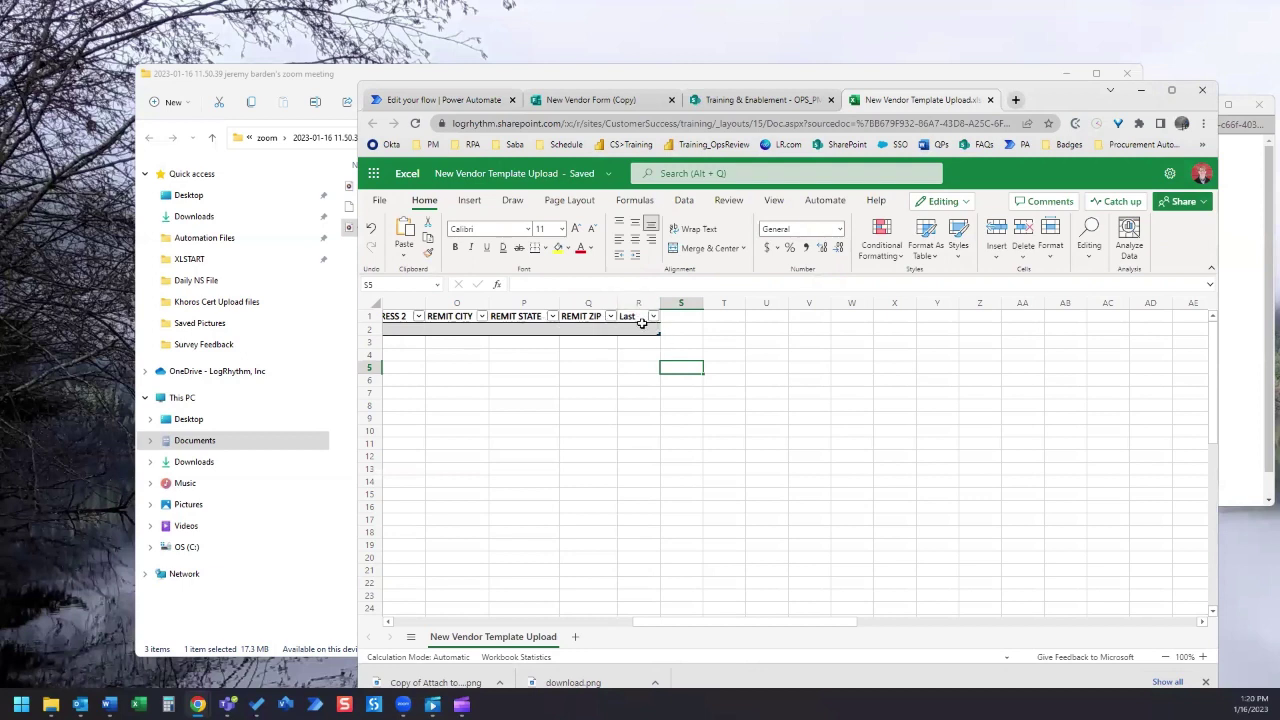
{"action": "left_click", "coordinate": [646, 329]}
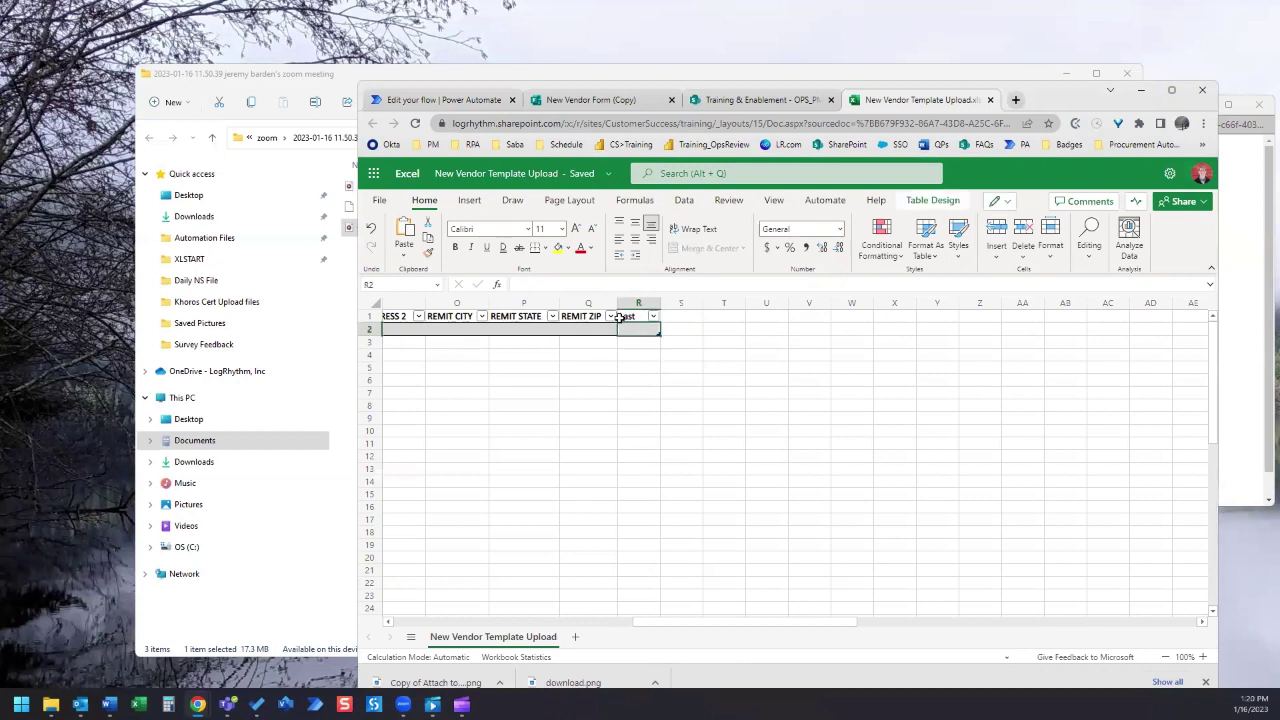
{"action": "left_click", "coordinate": [560, 285]}
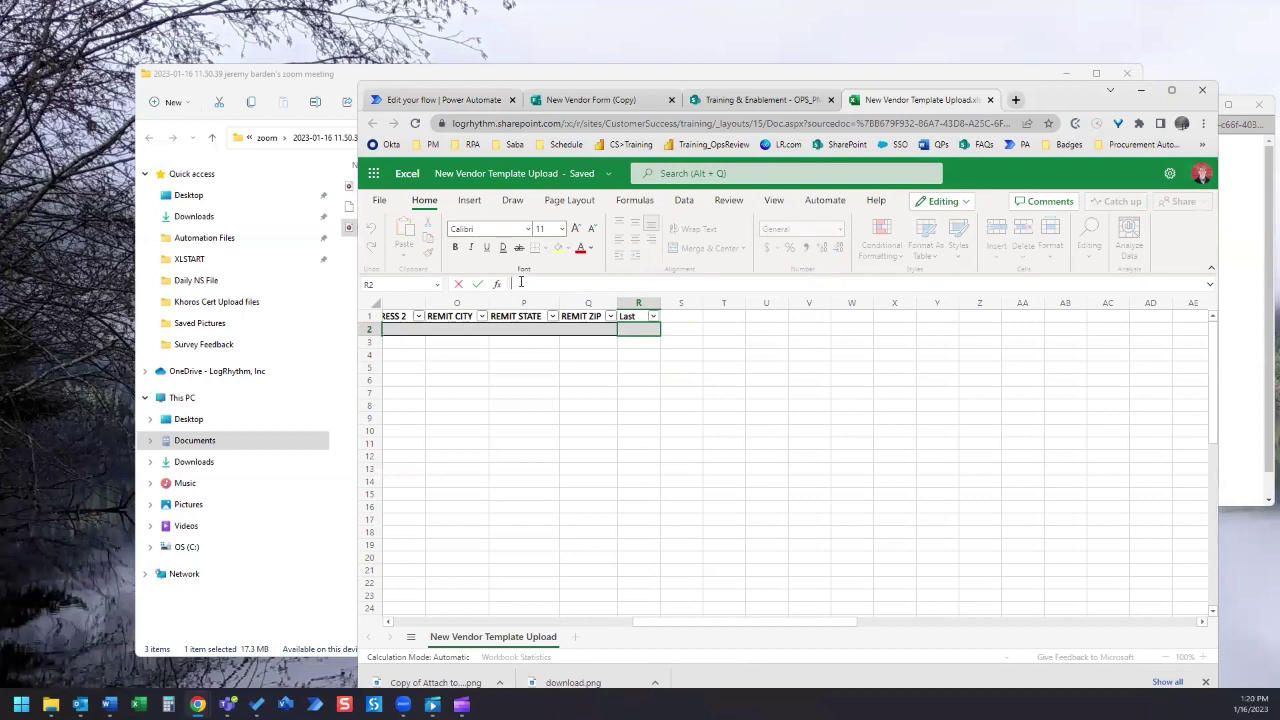
Enter =IF(ROW()=MAX(ROW(Table1)),"Y","N") in R2 so the last row shows Y.
{"action": "type", "text": "="}
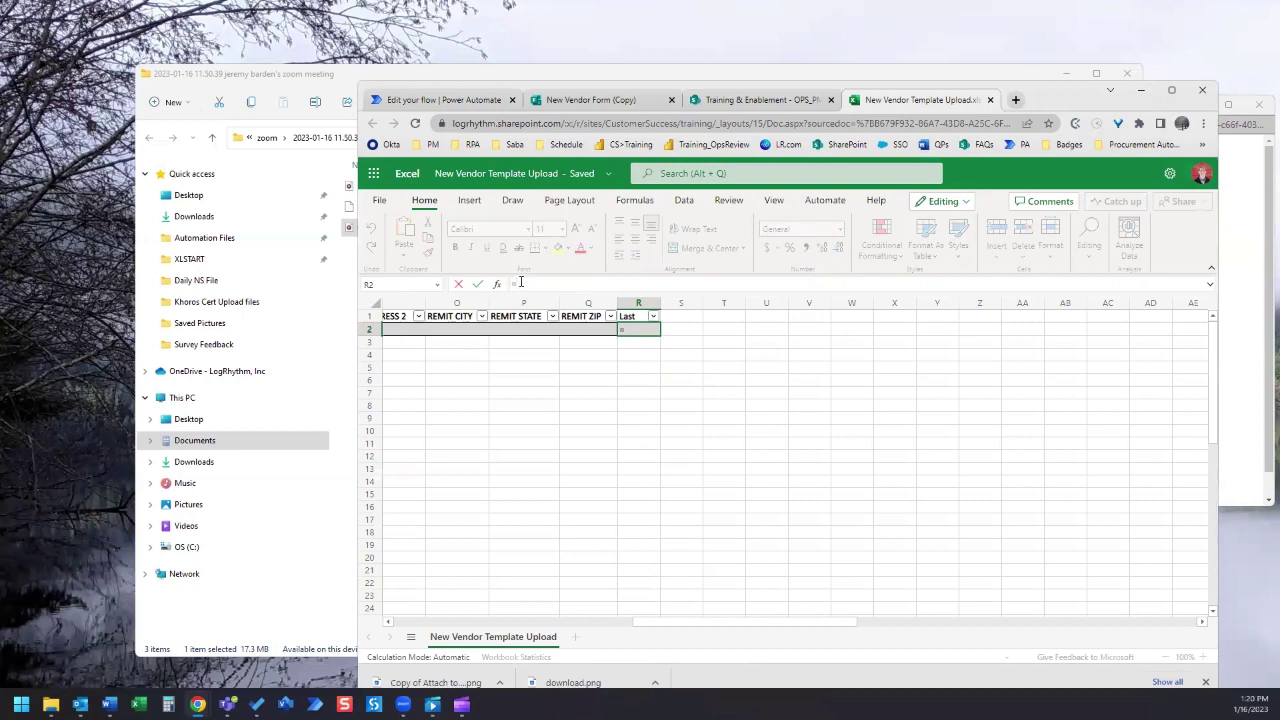
{"action": "type", "text": "IF"}
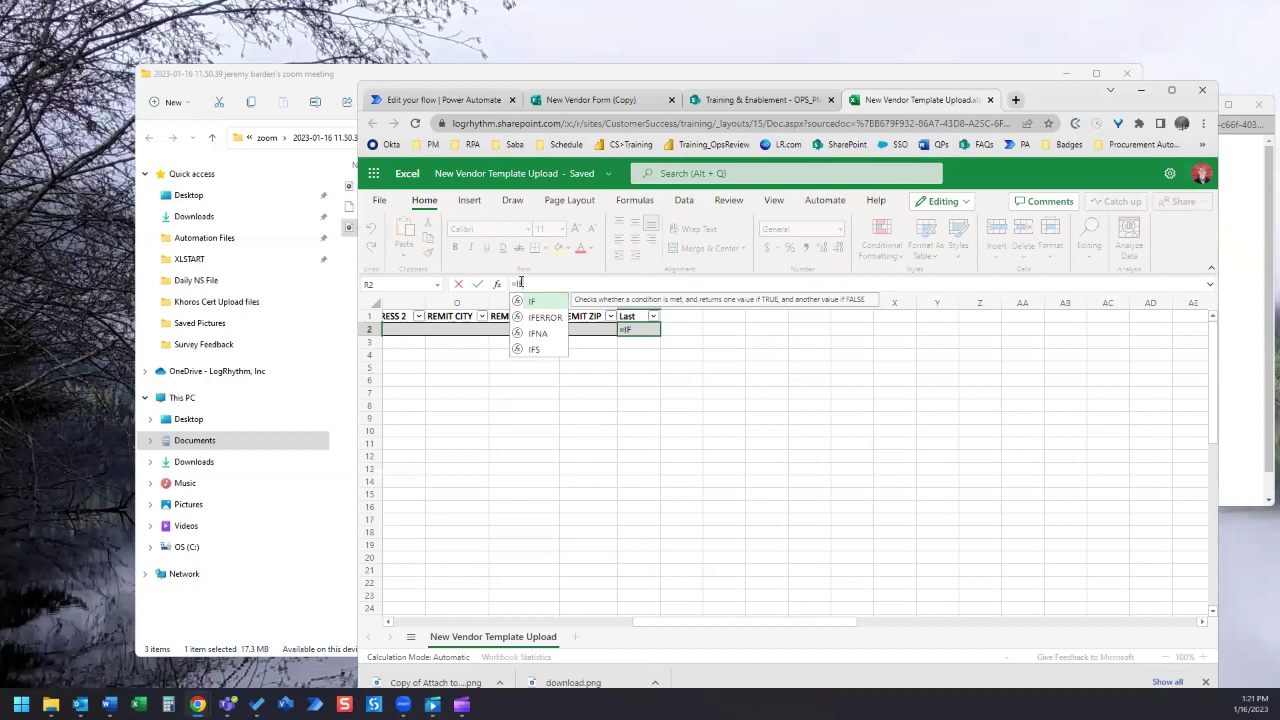
{"action": "type", "text": "(R"}
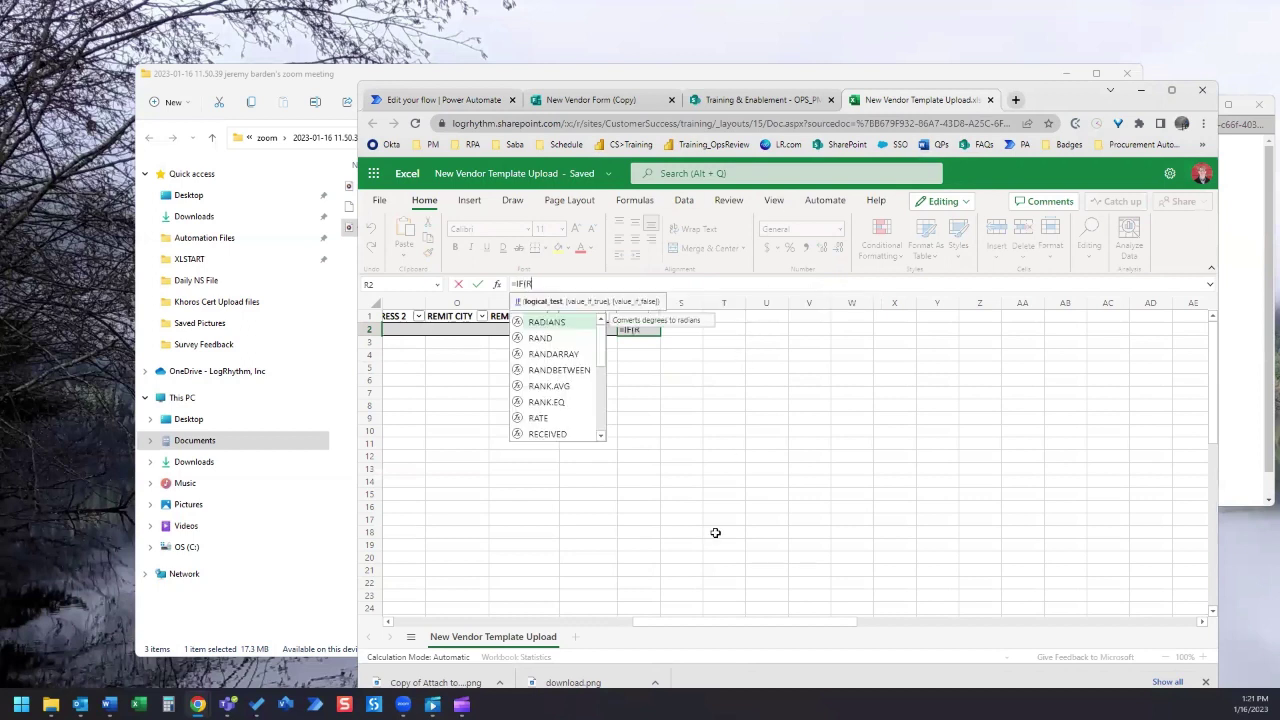
{"action": "type", "text": "OW()"}
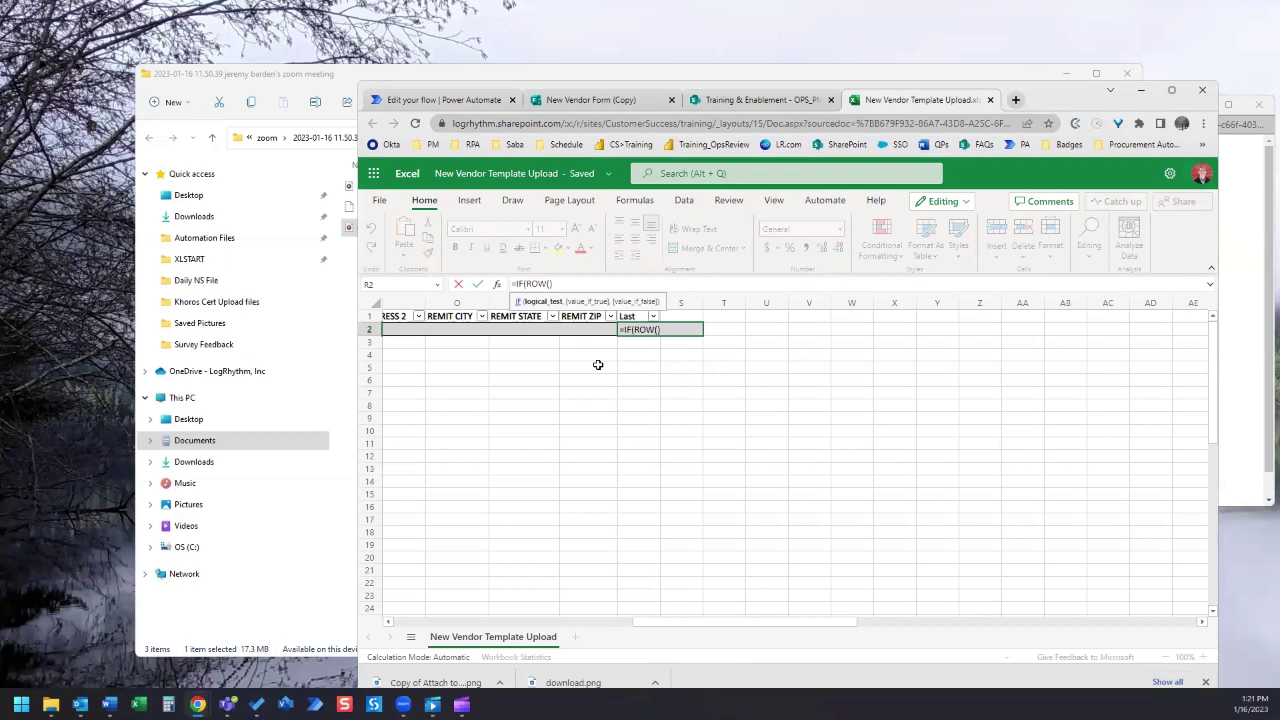
{"action": "type", "text": "<="}
{"action": "type", "text": "MAX"}
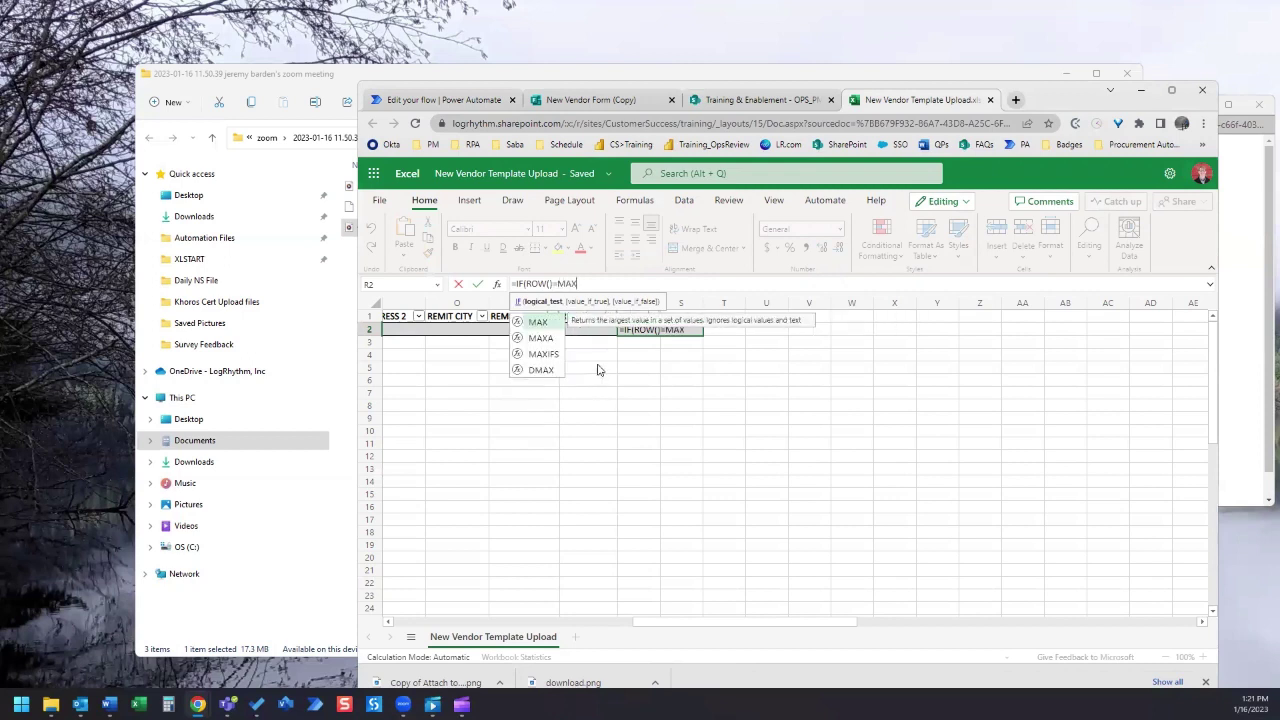
{"action": "type", "text": "(ROW"}
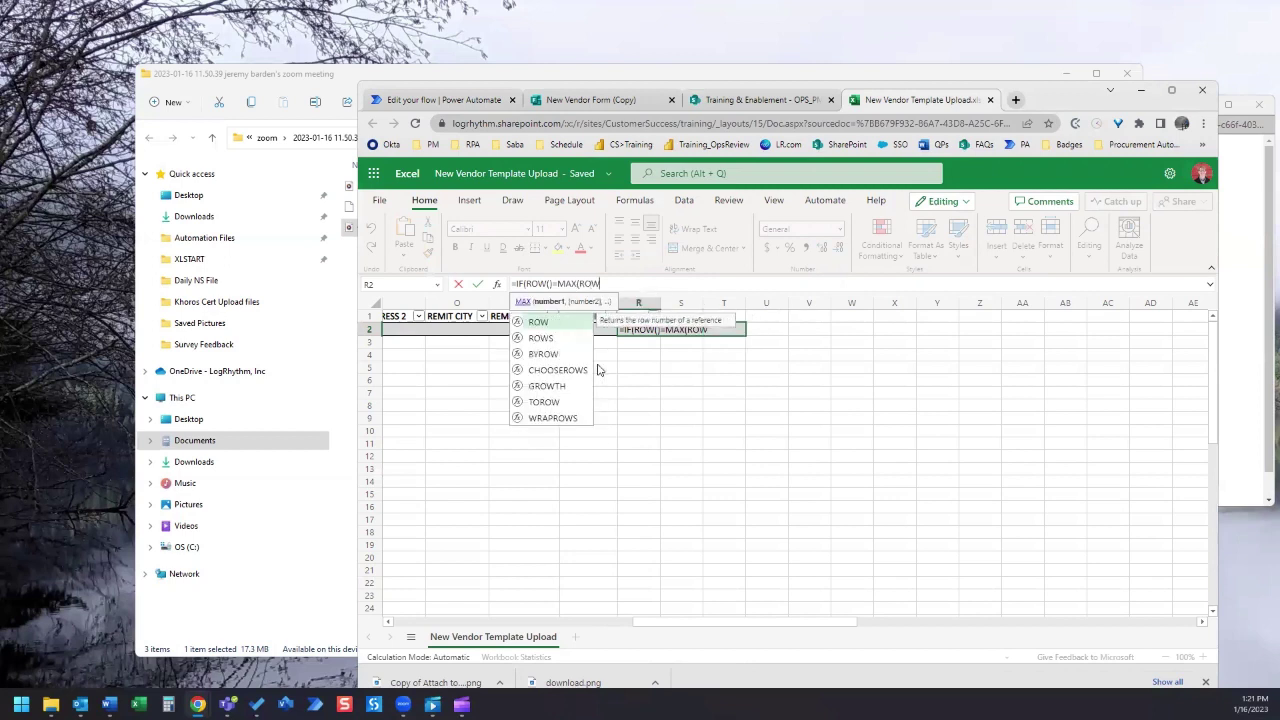
{"action": "type", "text": "(Table"}
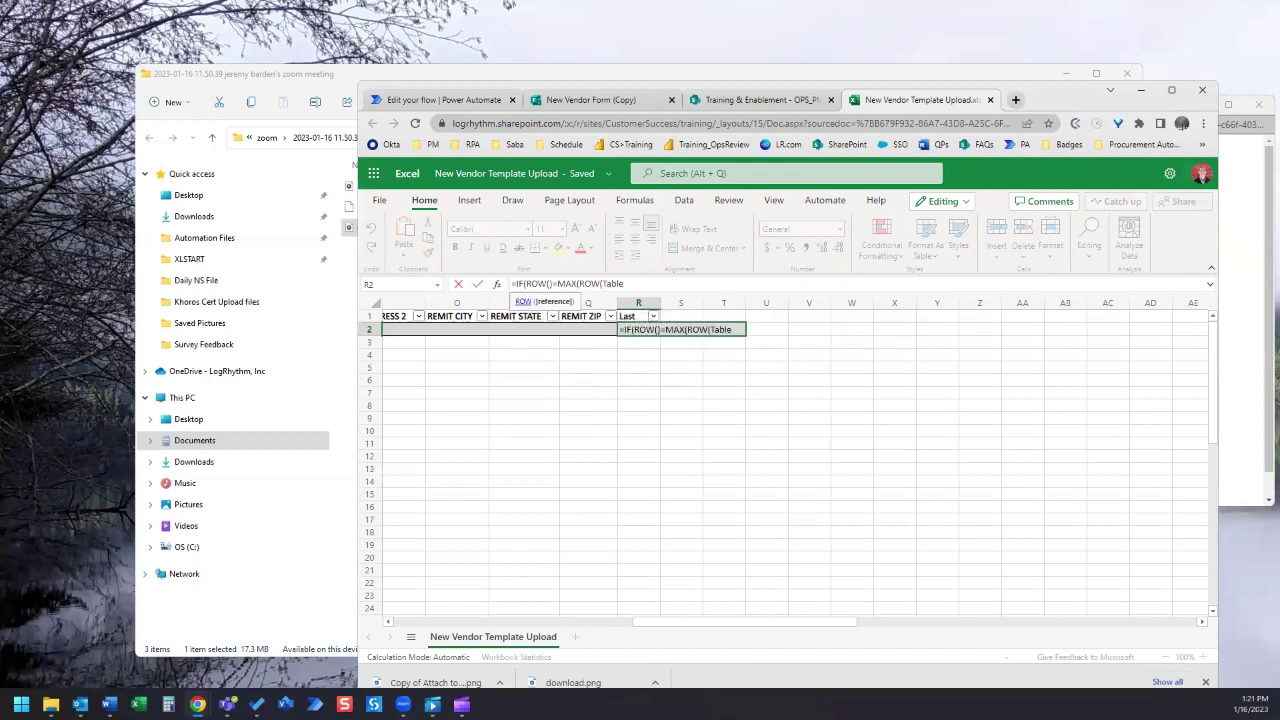
{"action": "type", "text": "1)"}
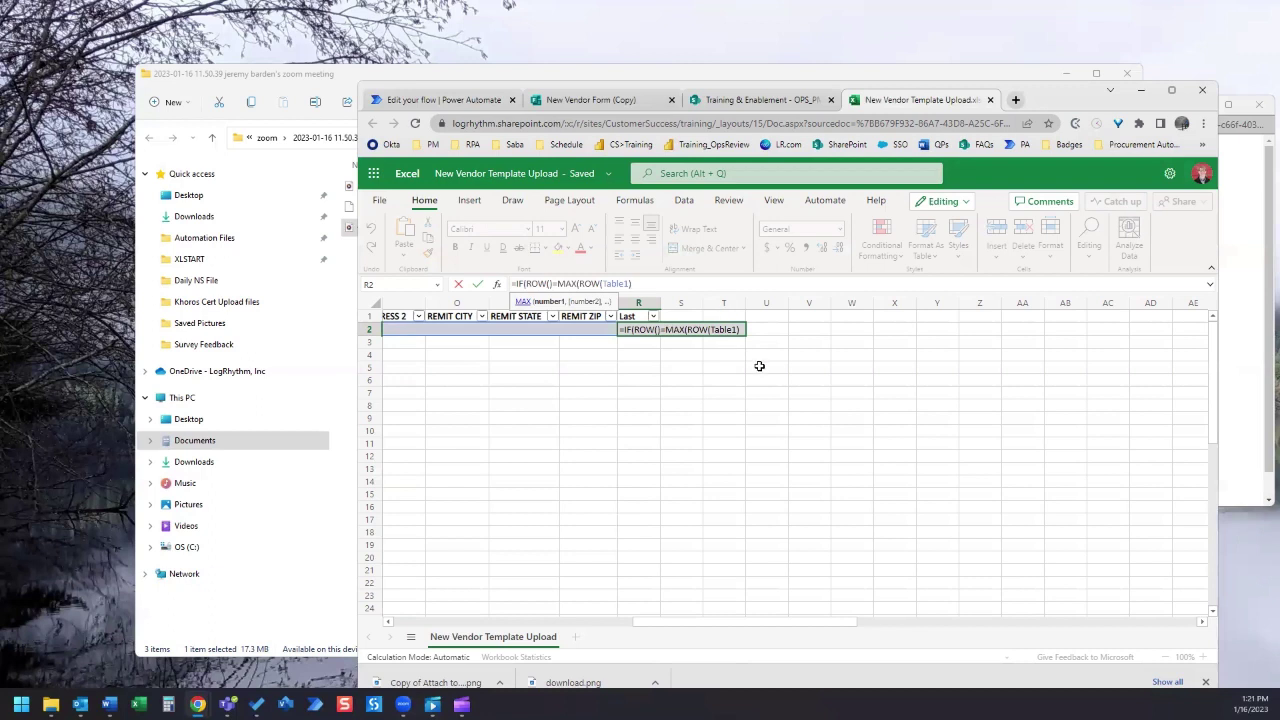
{"action": "type", "text": ")"}
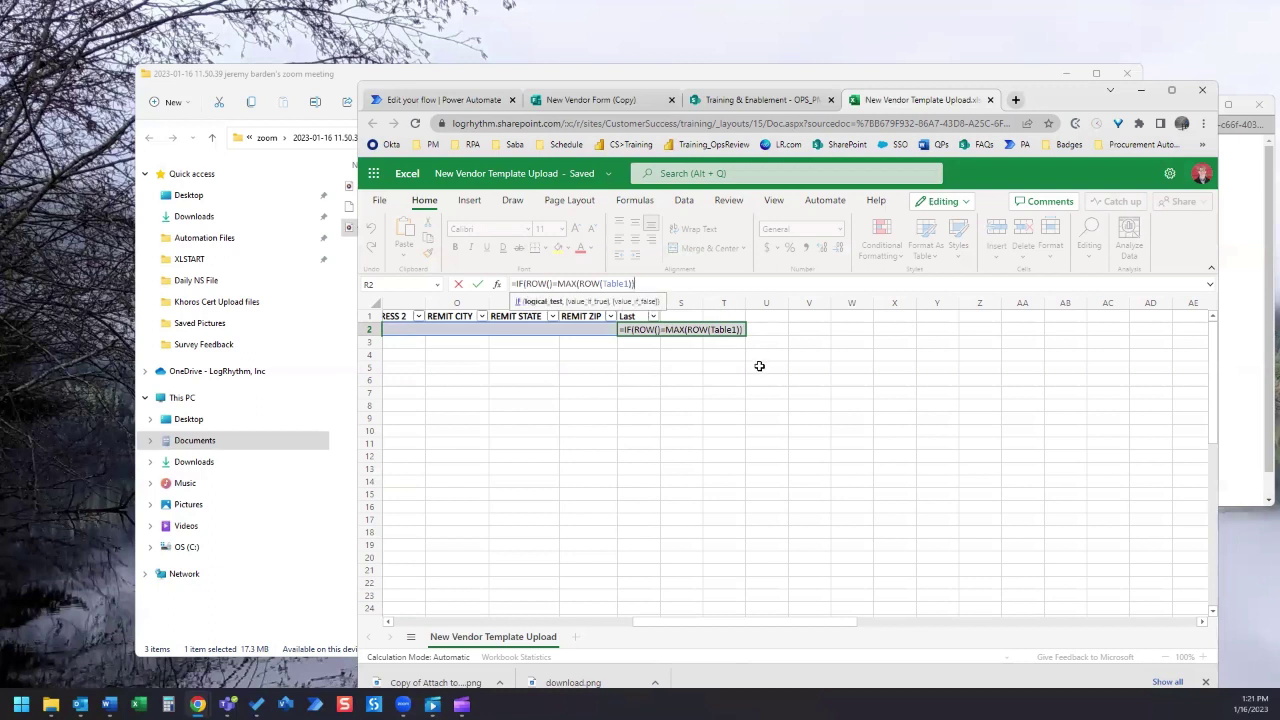
{"action": "type", "text": ",\"Y"}
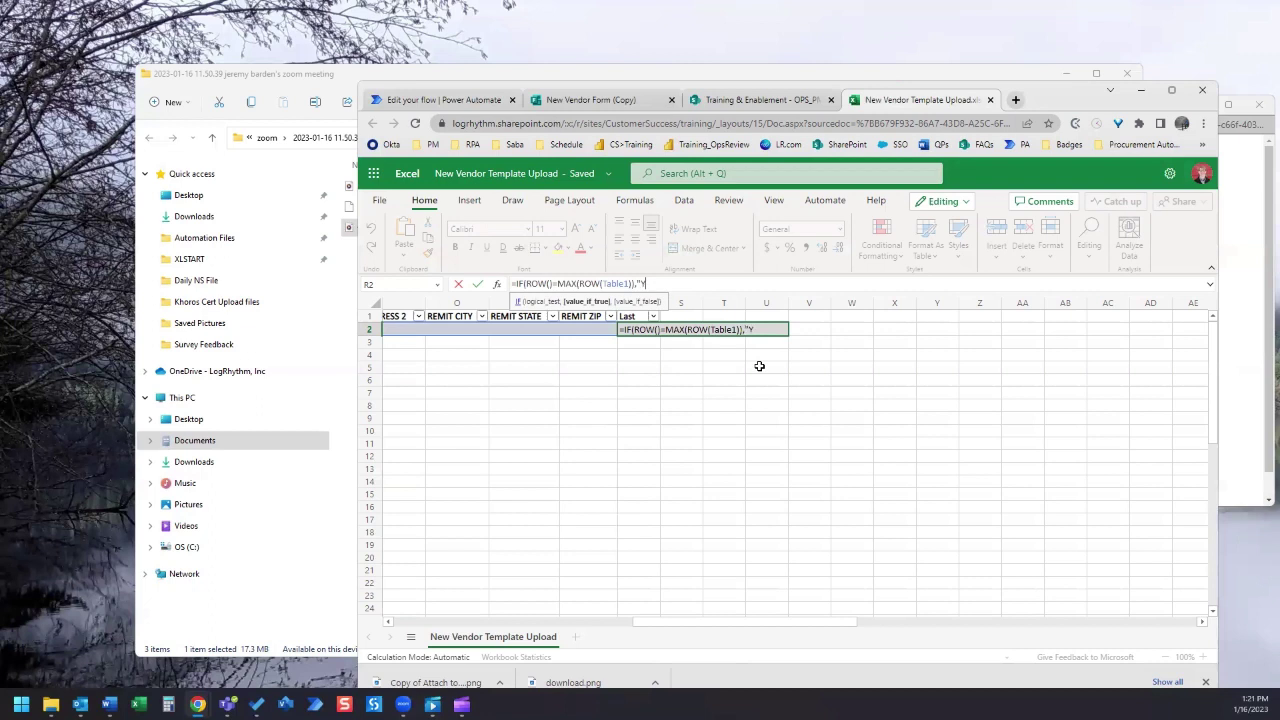
{"action": "type", "text": "\",\"N\")"}
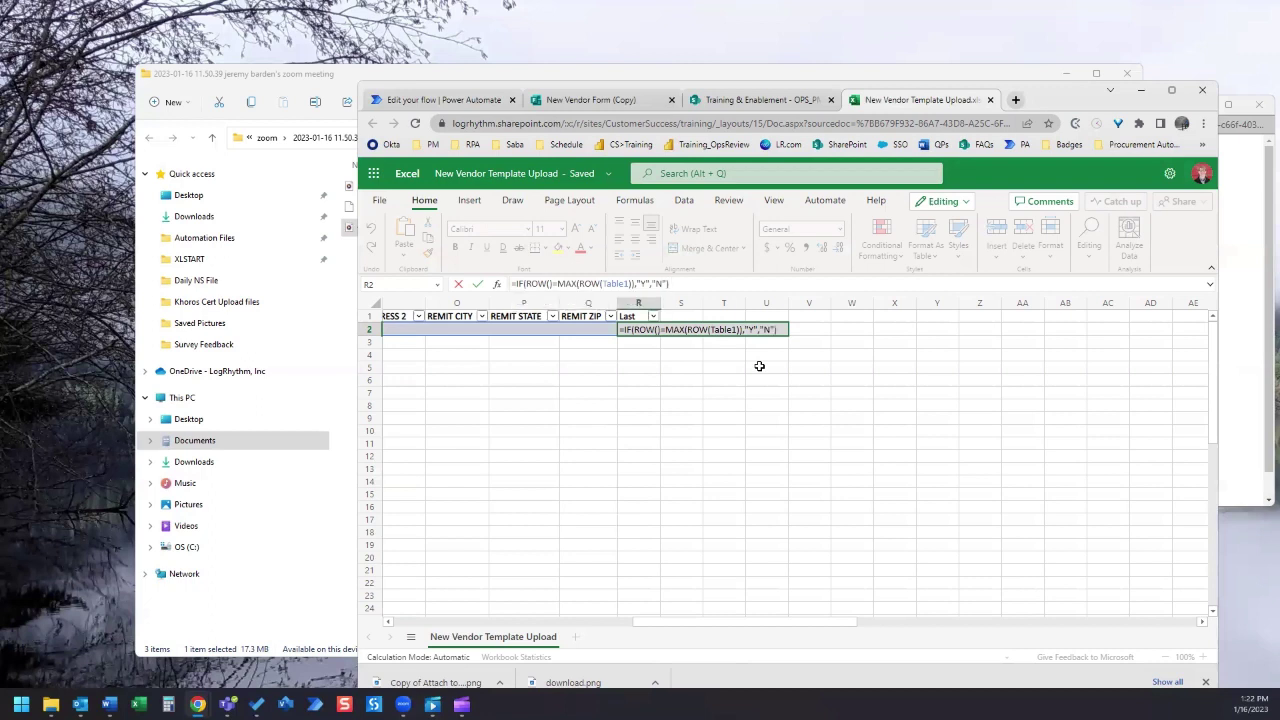
{"action": "key", "text": "Return"}
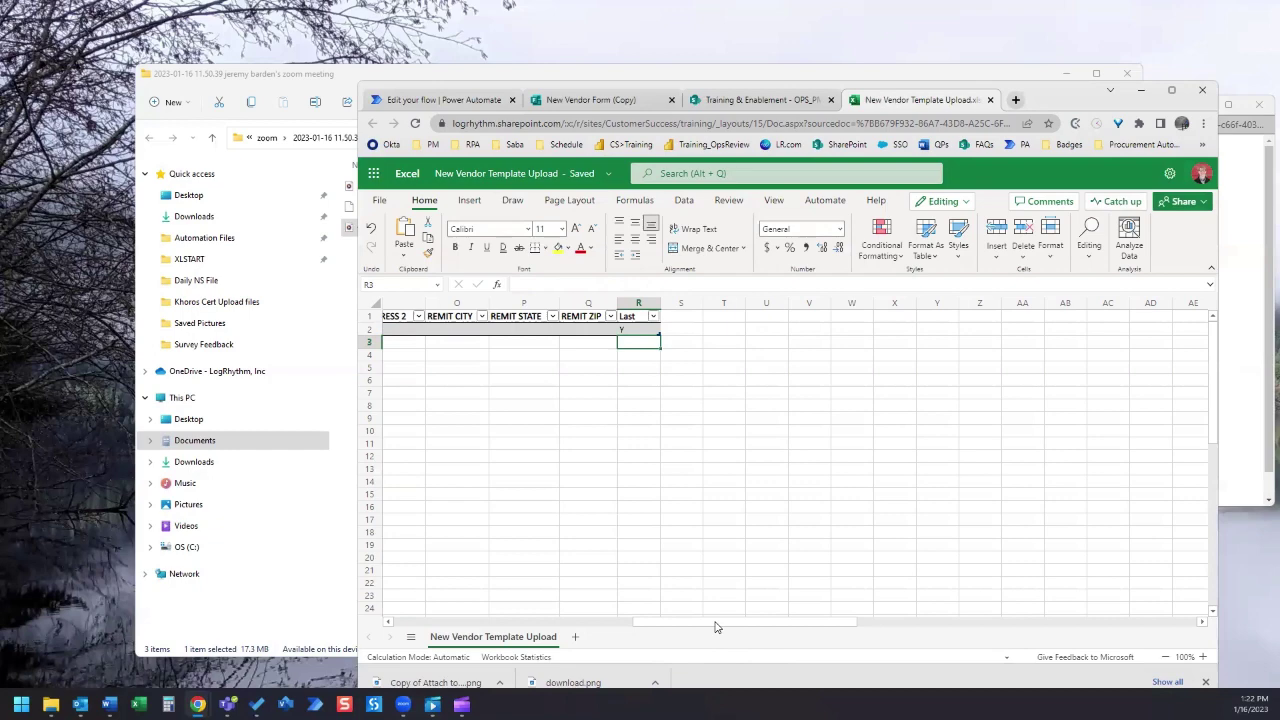
Grow the table row by row to row 5, checking Last reads N in R2–R4 and Y in R5.
{"action": "mouse_move", "coordinate": [715, 627]}
{"action": "left_mouse_down"}
{"action": "mouse_move", "coordinate": [395, 630]}
{"action": "mouse_move", "coordinate": [707, 625]}
{"action": "left_mouse_up"}
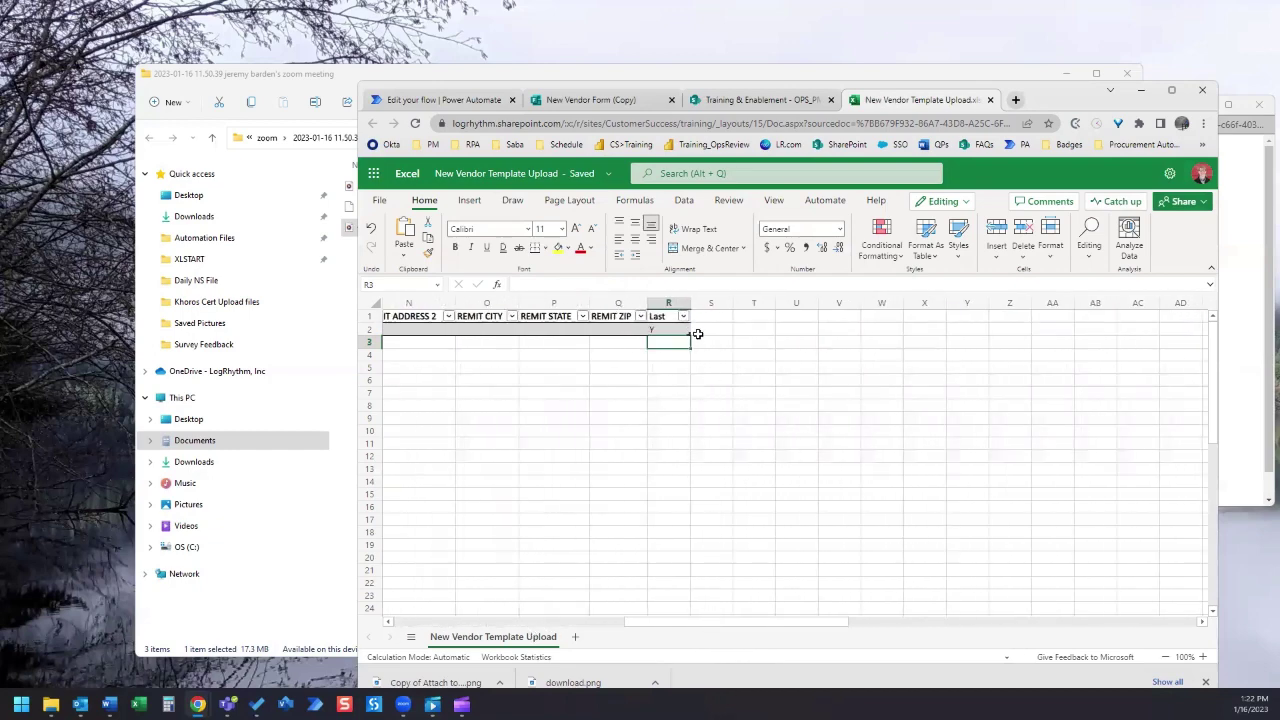
{"action": "key", "text": "shift+space"}
{"action": "left_click_drag", "start_coordinate": [688, 342], "coordinate": [686, 340]}
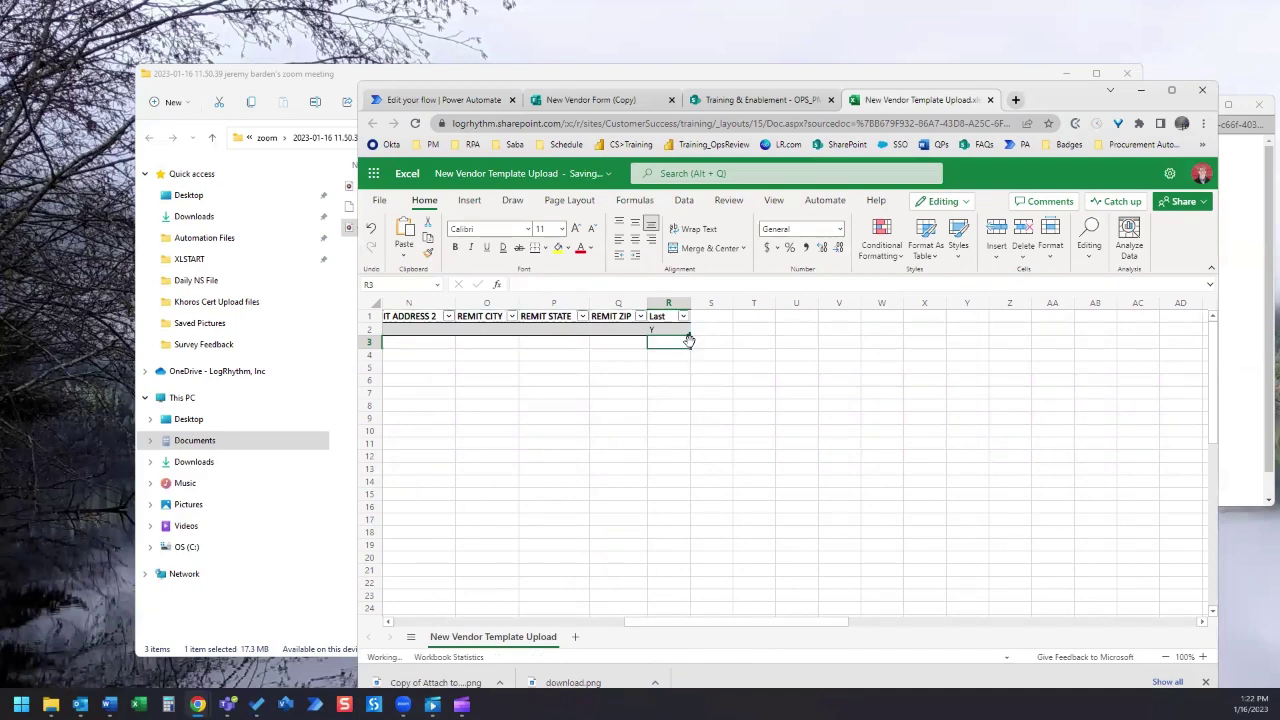
{"action": "left_click", "coordinate": [667, 331]}
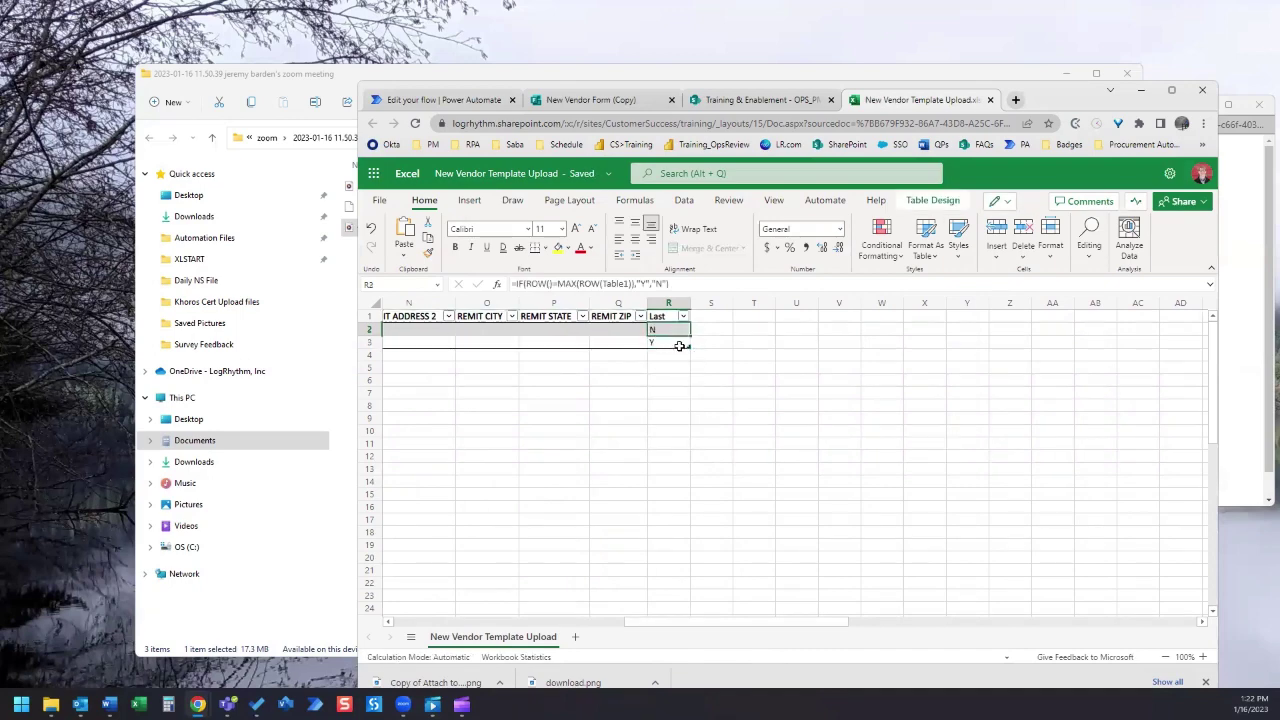
{"action": "left_click", "coordinate": [676, 343]}
{"action": "left_click_drag", "start_coordinate": [688, 345], "coordinate": [688, 360]}
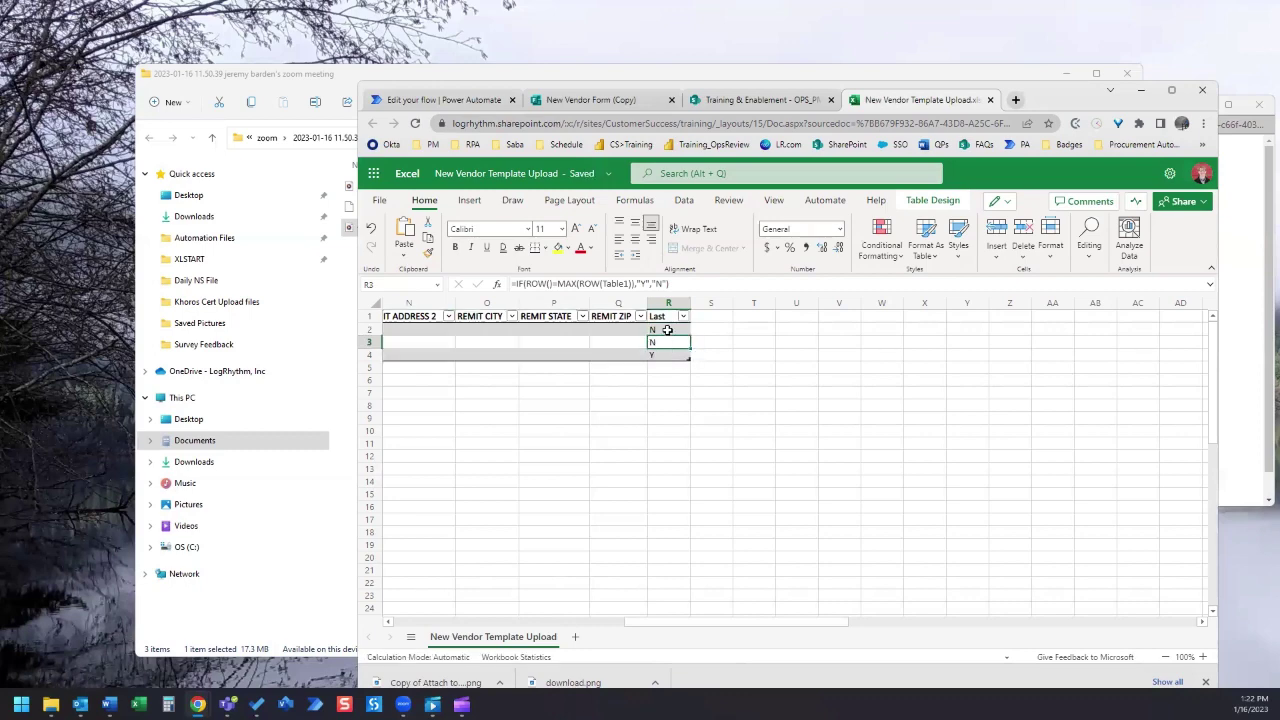
{"action": "left_click", "coordinate": [665, 331]}
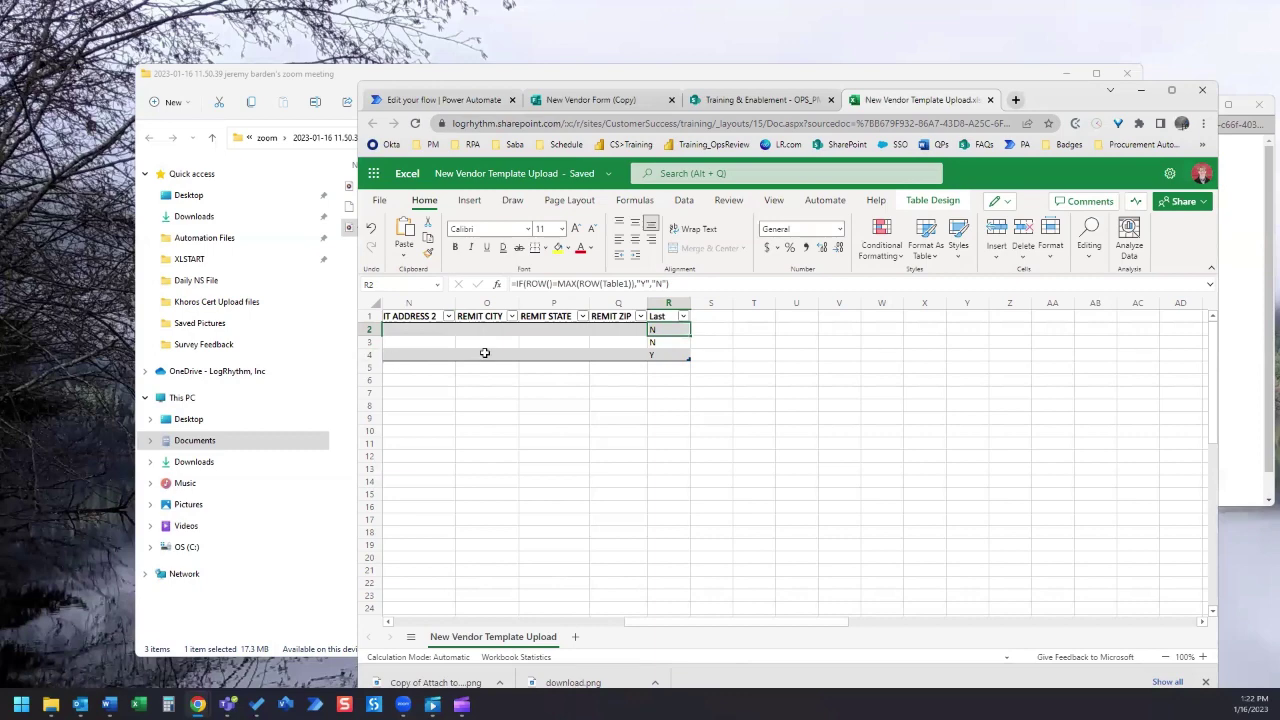
{"action": "left_click_drag", "start_coordinate": [688, 357], "coordinate": [694, 369]}
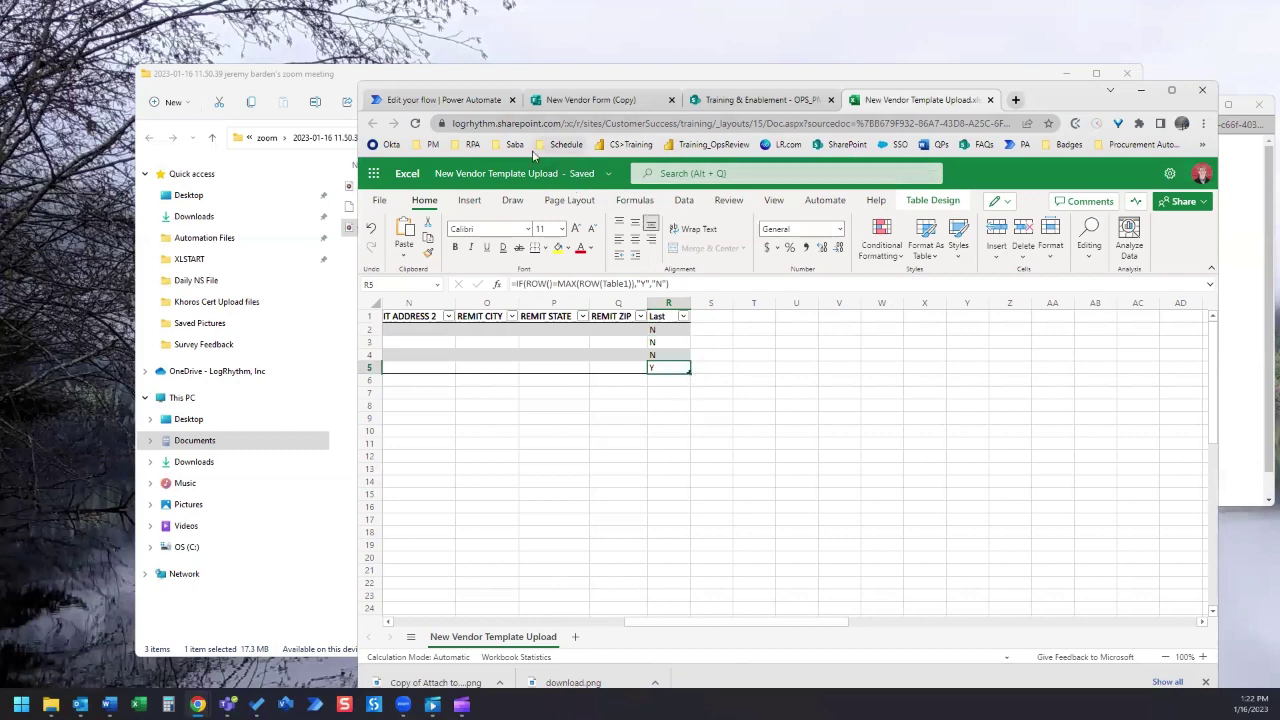
Back in the flow editor, expand the List rows present in a table step's advanced options.
{"action": "left_click", "coordinate": [432, 108]}
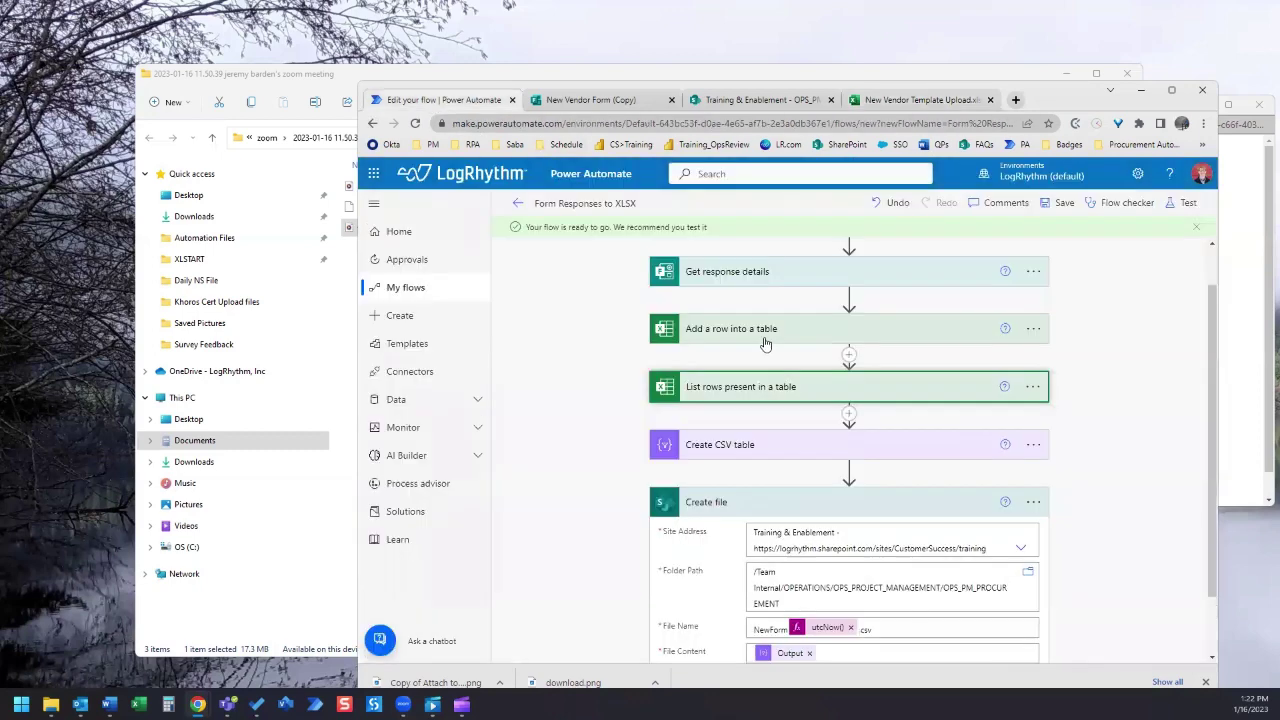
{"action": "left_click", "coordinate": [783, 395]}
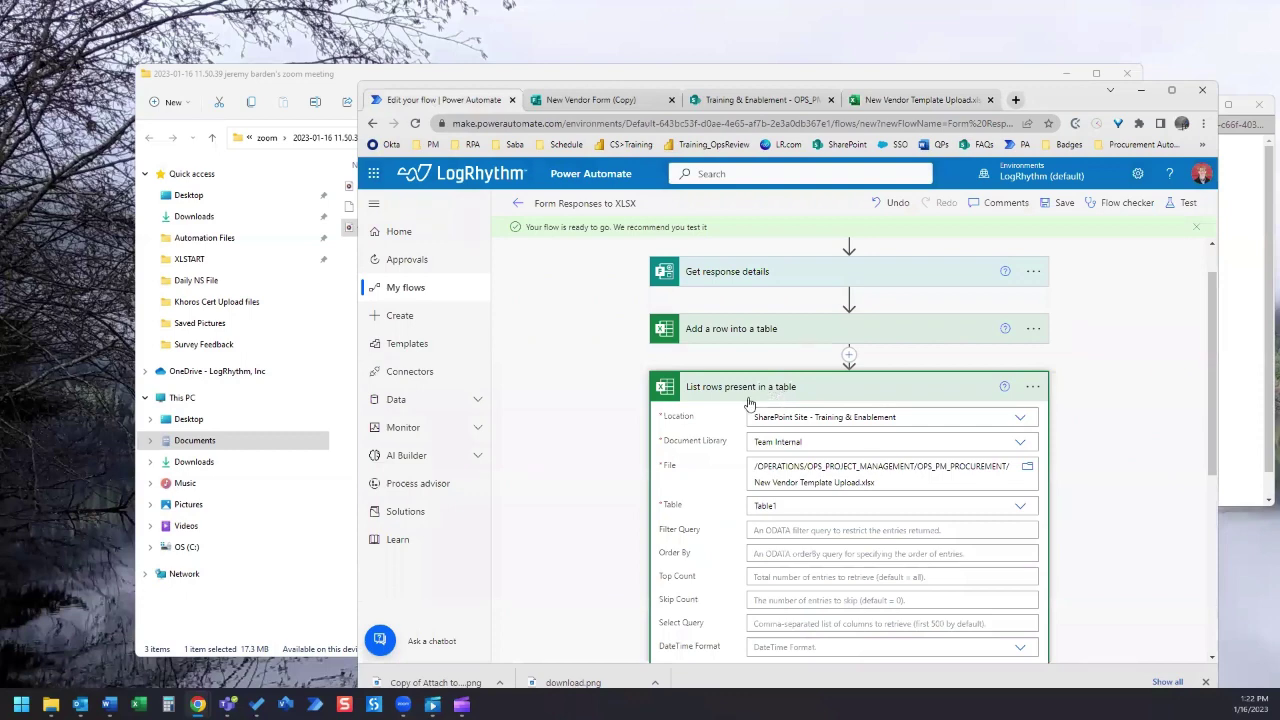
{"action": "scroll", "coordinate": [750, 470], "scroll_direction": "down", "scroll_amount": 3}
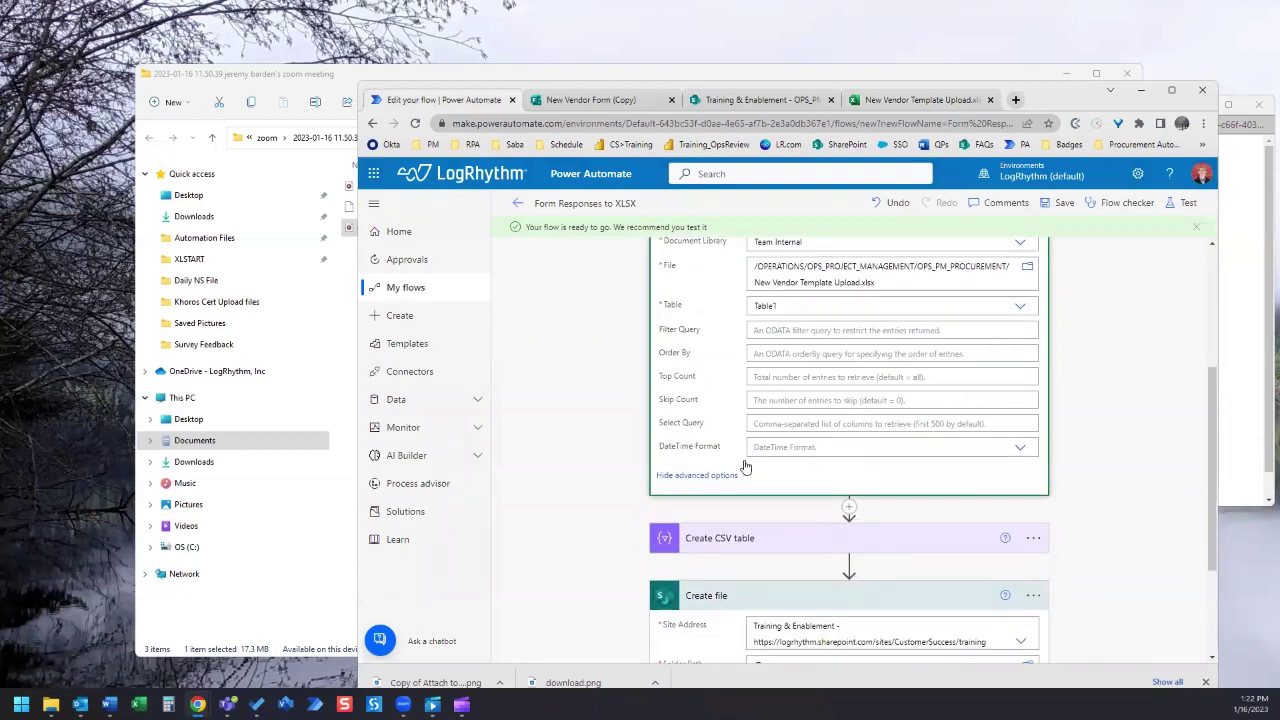
{"action": "left_click", "coordinate": [749, 476]}
{"action": "scroll", "coordinate": [700, 472], "scroll_direction": "up", "scroll_amount": 1}
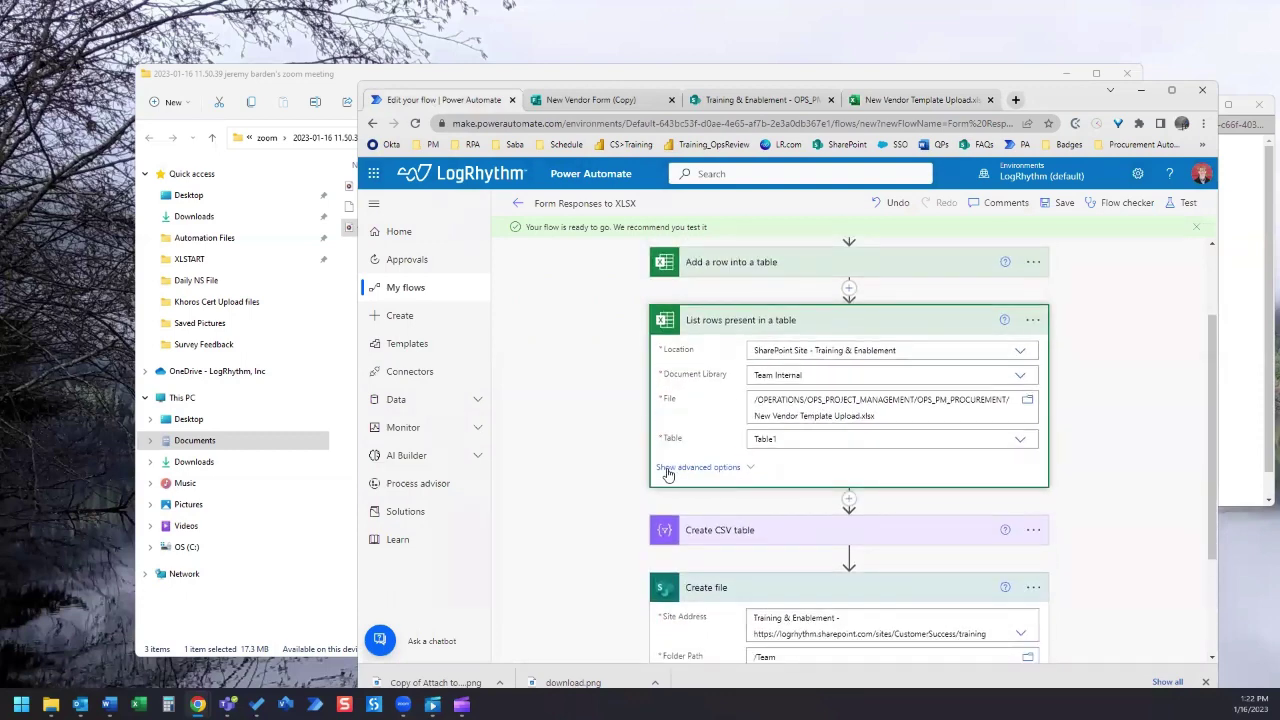
{"action": "left_click", "coordinate": [750, 470]}
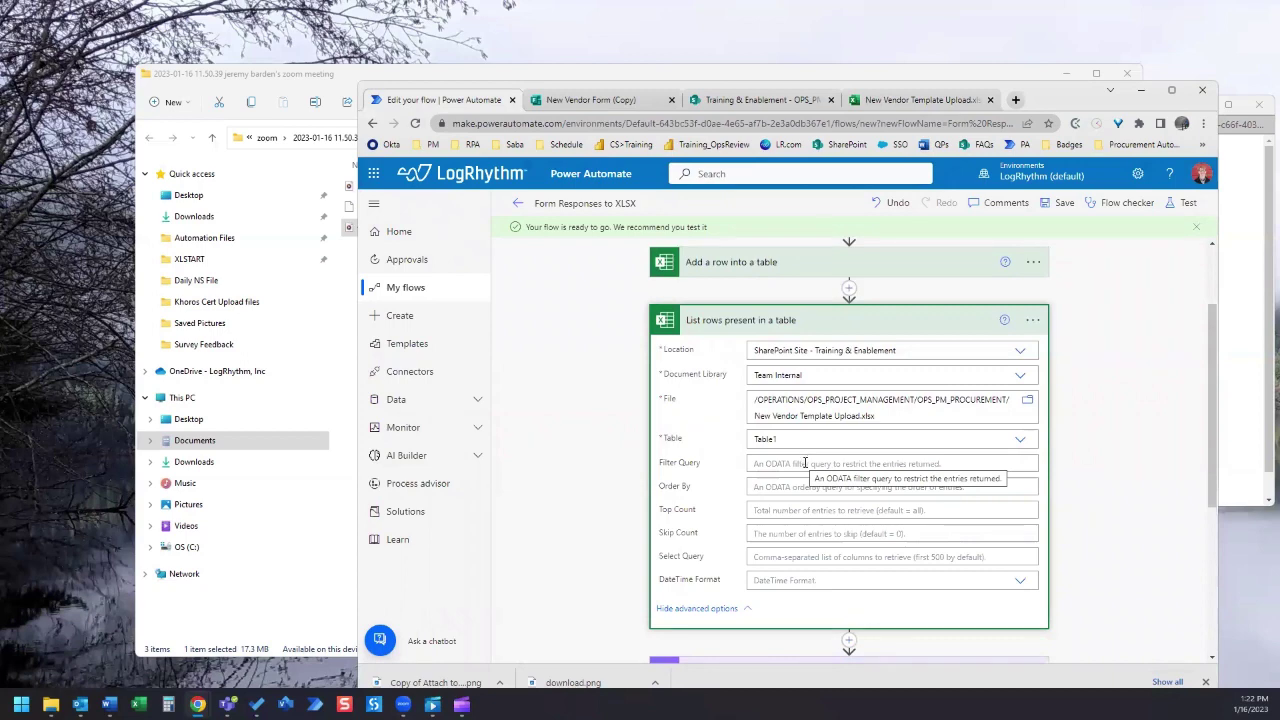
Set the List rows step's Filter Query to Last eq 'Y' and return to the vendor workbook.
{"action": "left_click", "coordinate": [805, 463]}
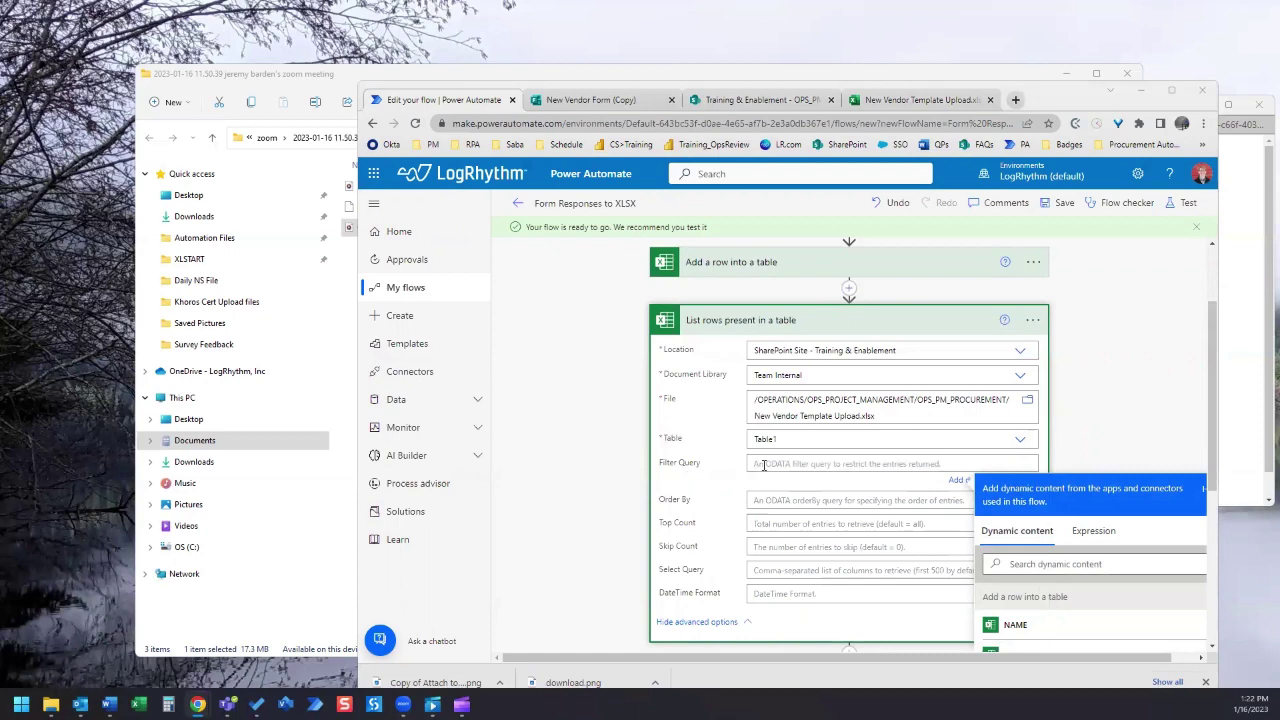
{"action": "type", "text": "L"}
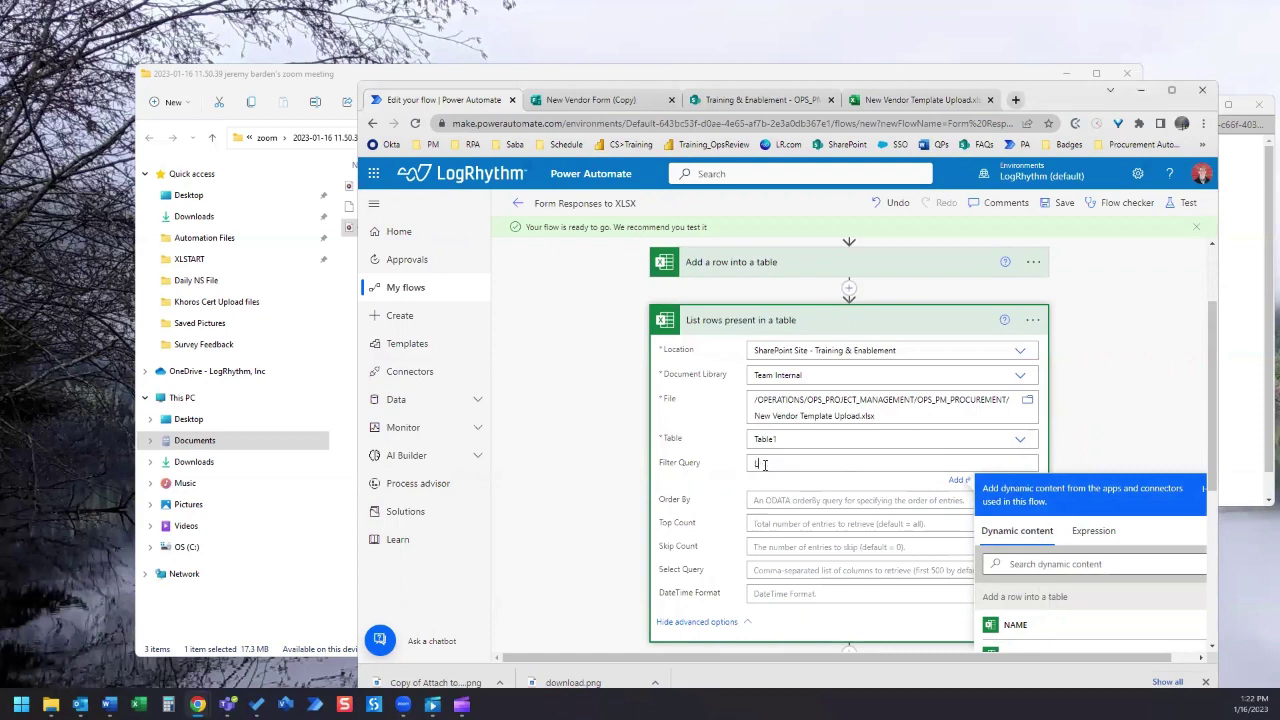
{"action": "type", "text": "ast eq 'Y"}
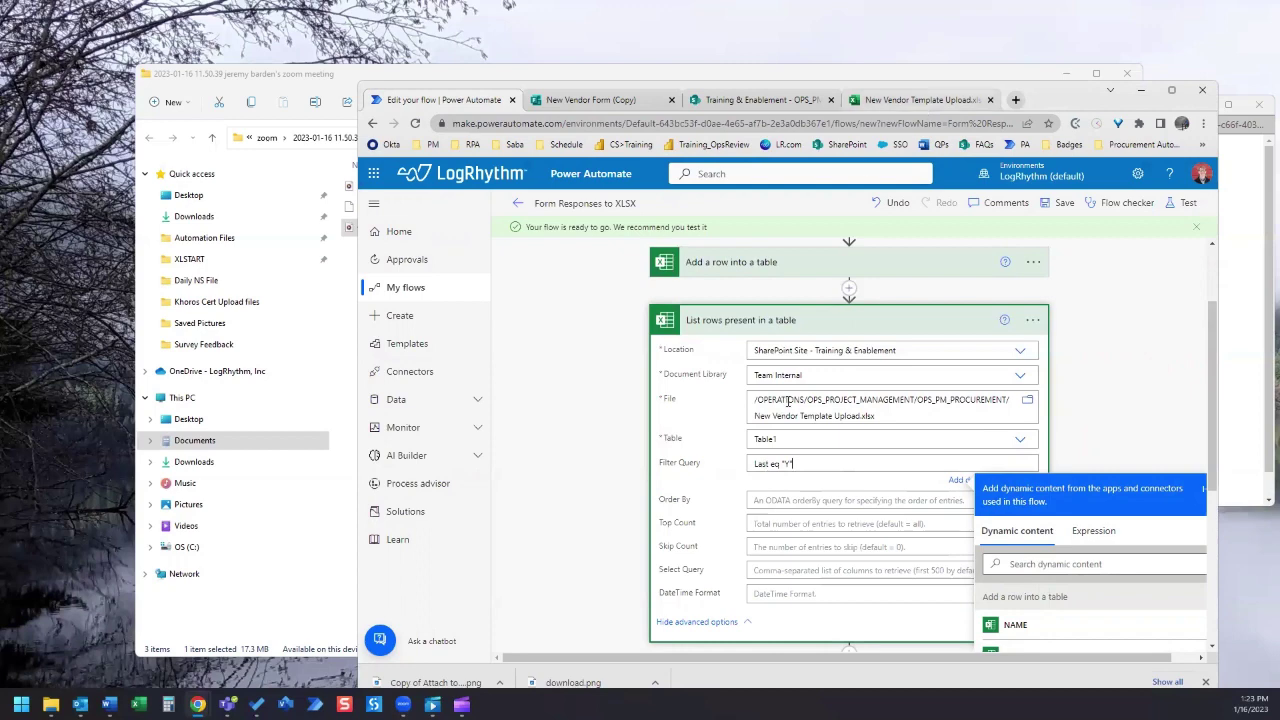
{"action": "left_click", "coordinate": [891, 101]}
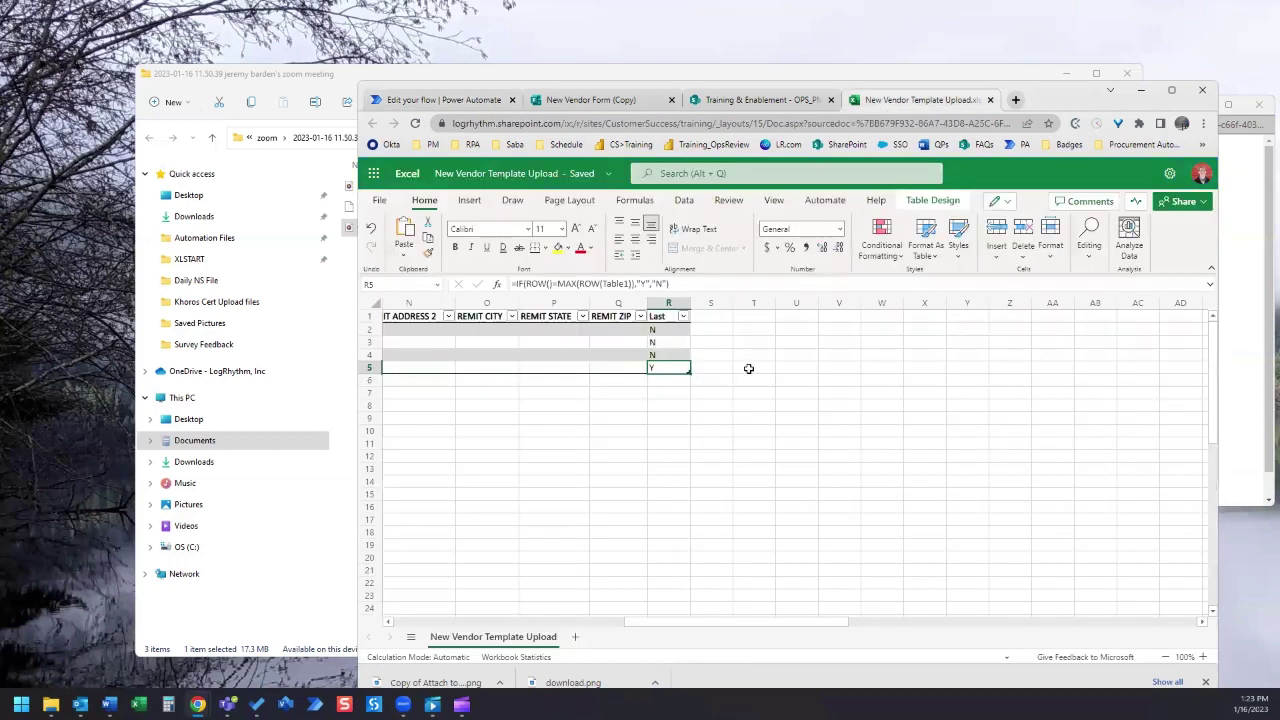
Confirm header cell R1 is named Last, then return to the flow editor.
{"action": "left_click", "coordinate": [666, 316]}
{"action": "left_click", "coordinate": [430, 101]}
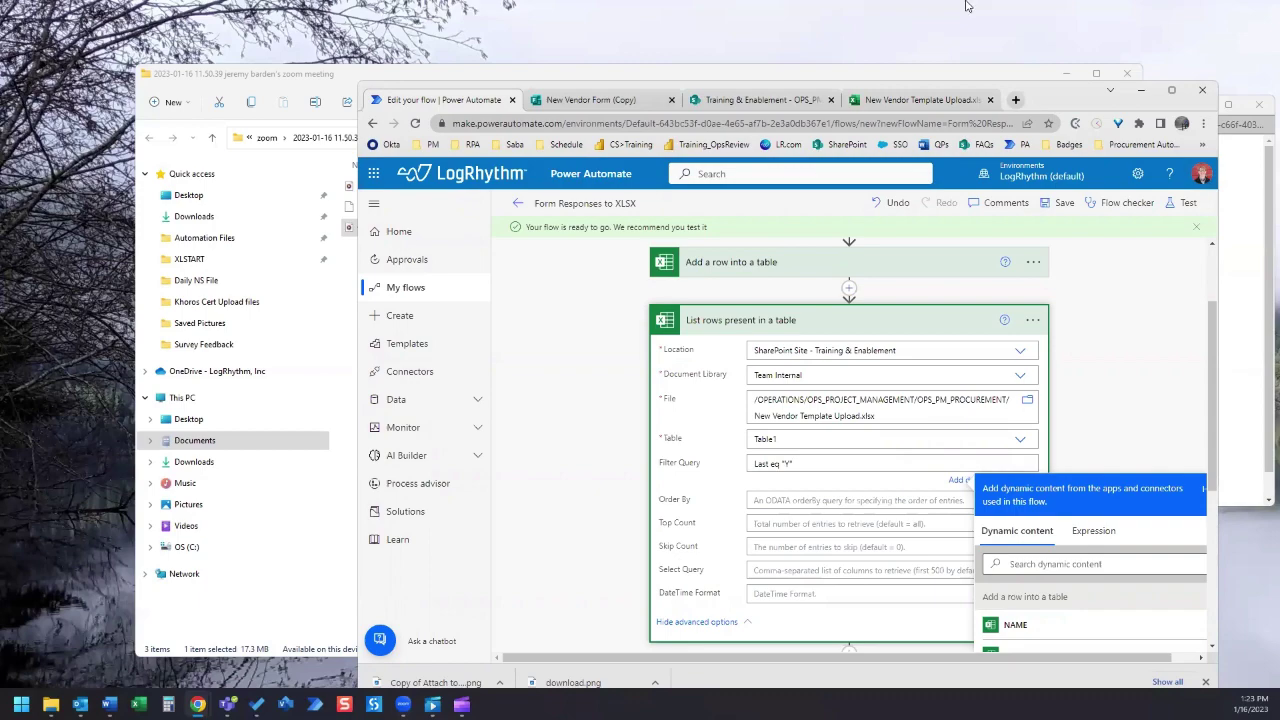
Bring the Create CSV table (NAME, CONTACT, EMAIL) and Create file steps into view.
{"action": "left_click", "coordinate": [921, 30]}
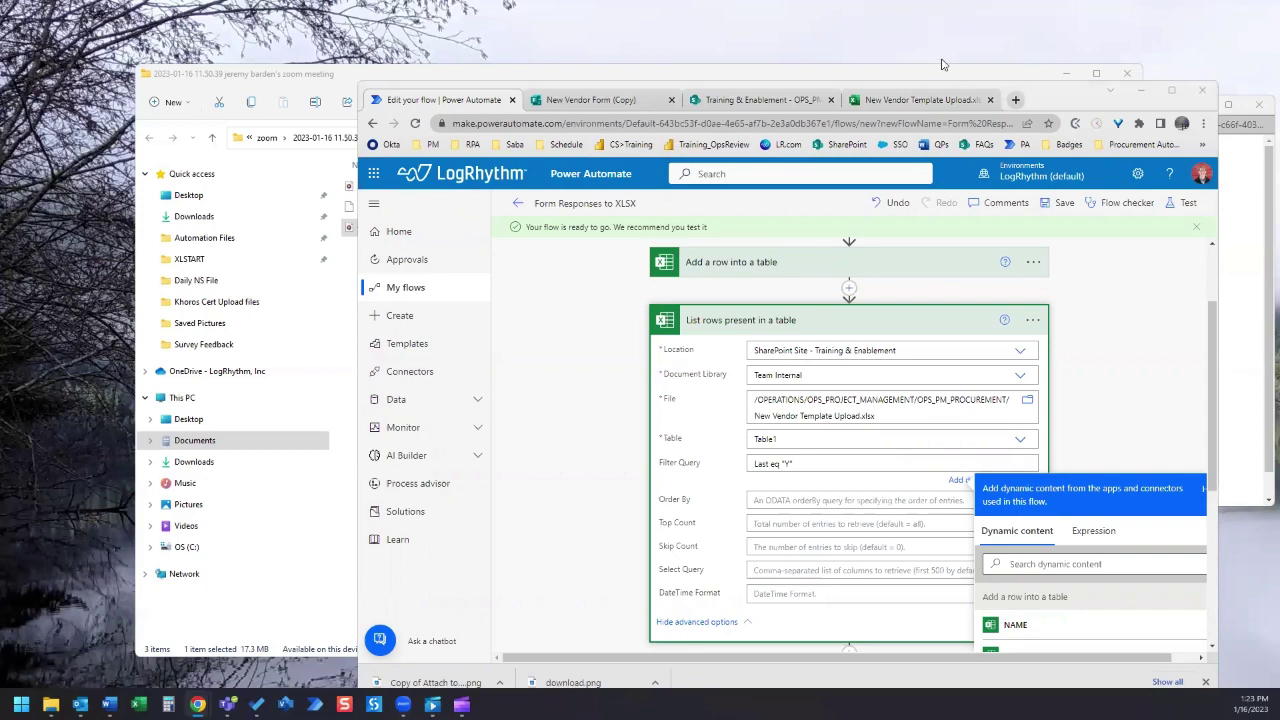